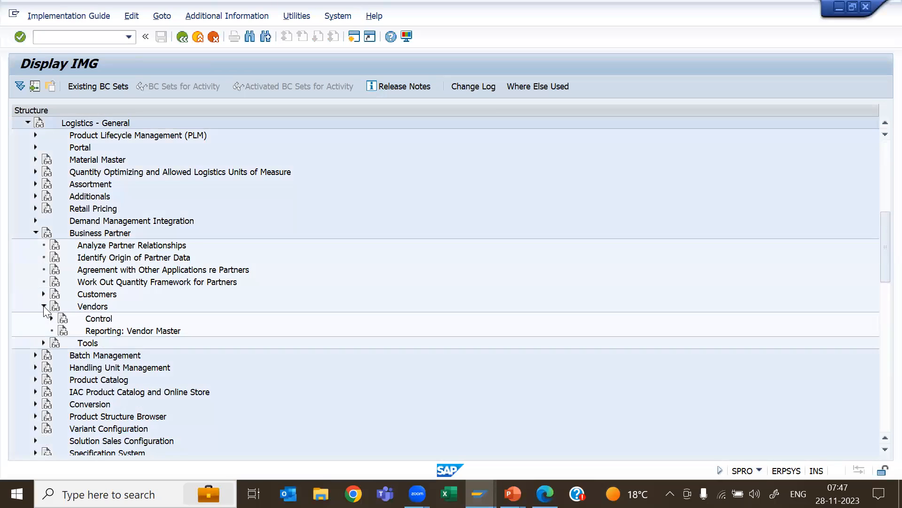
# - Open Define Account Groups and Field Selection (Vendor) under the vendors' Control node and position the list at group KRED
pyautogui.click(51, 318)
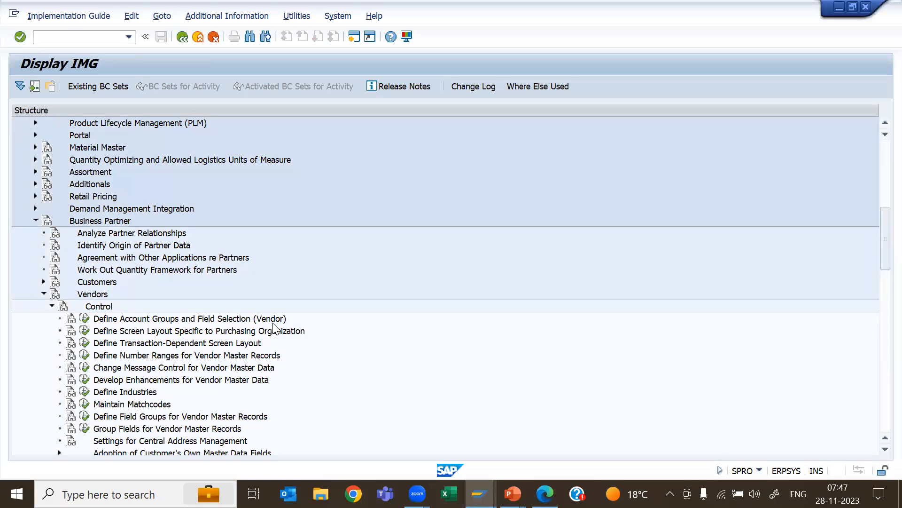
pyautogui.click(84, 319)
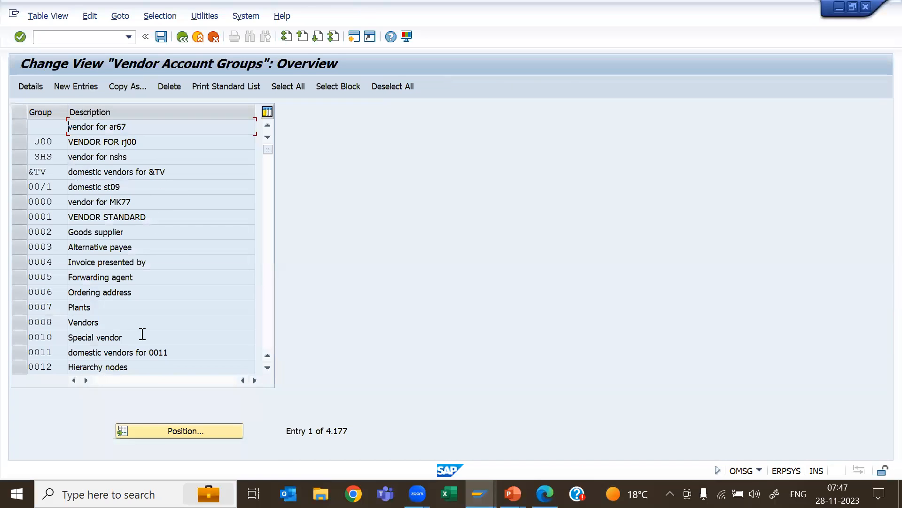
pyautogui.click(168, 429)
pyautogui.write('KRED')
pyautogui.press('Return')
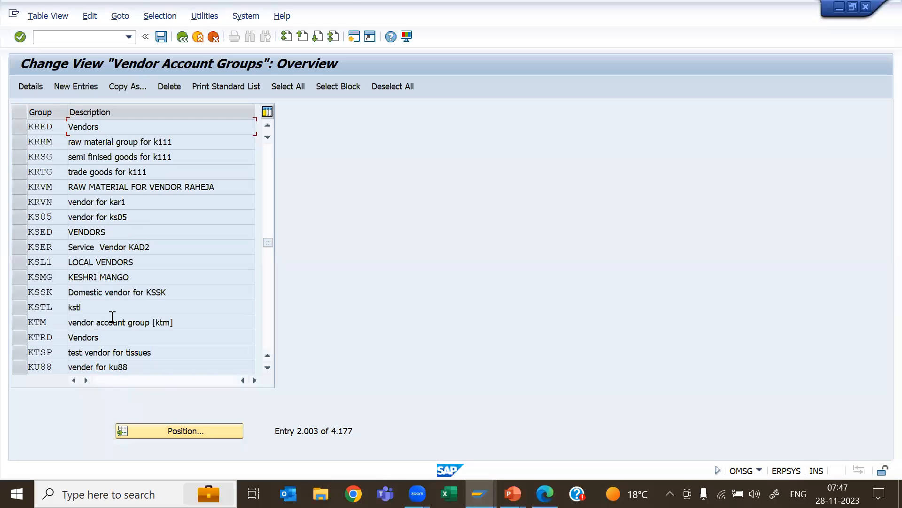
# - Copy vendor account group KRED to key Z129 with the name PRACTICE VENDOR ACCOUNT GROUP
pyautogui.click(21, 127)
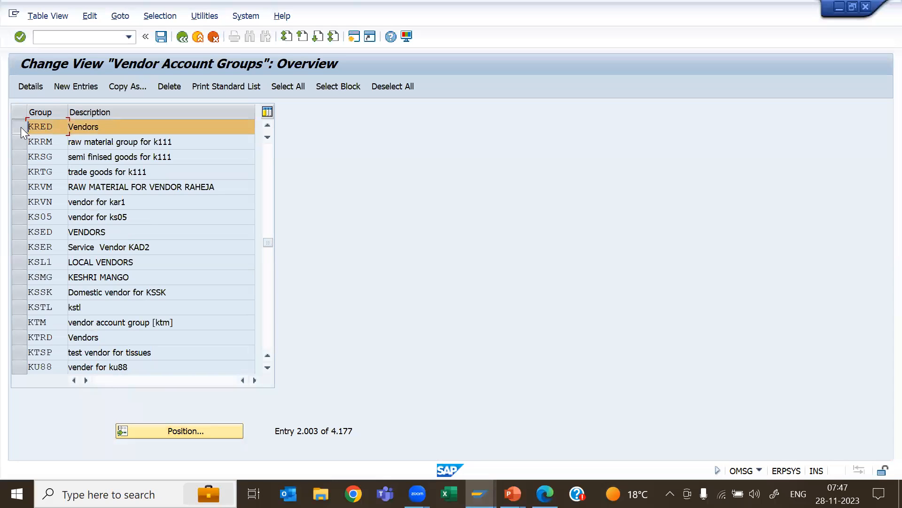
pyautogui.click(116, 87)
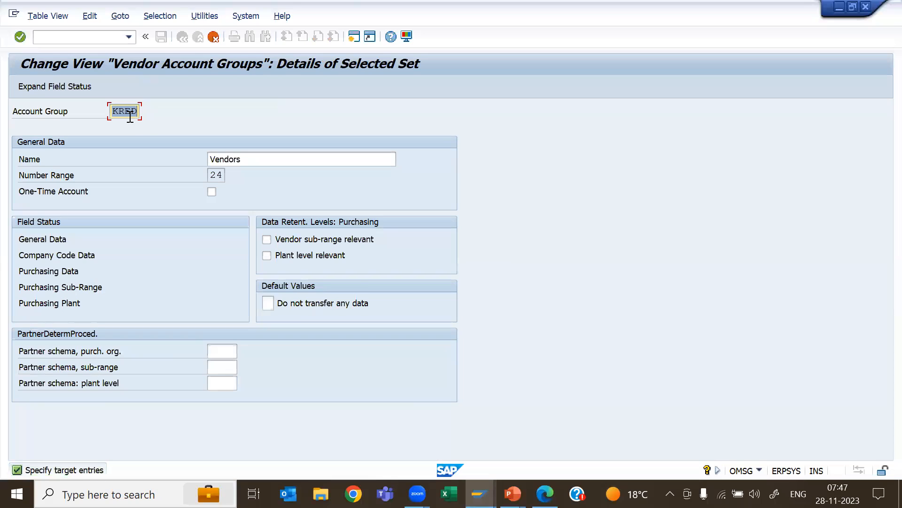
pyautogui.write('Z')
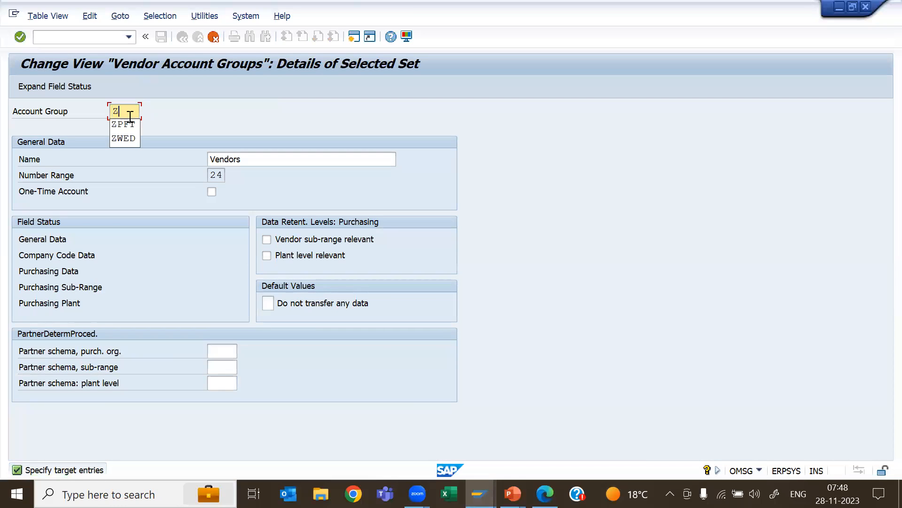
pyautogui.write('129')
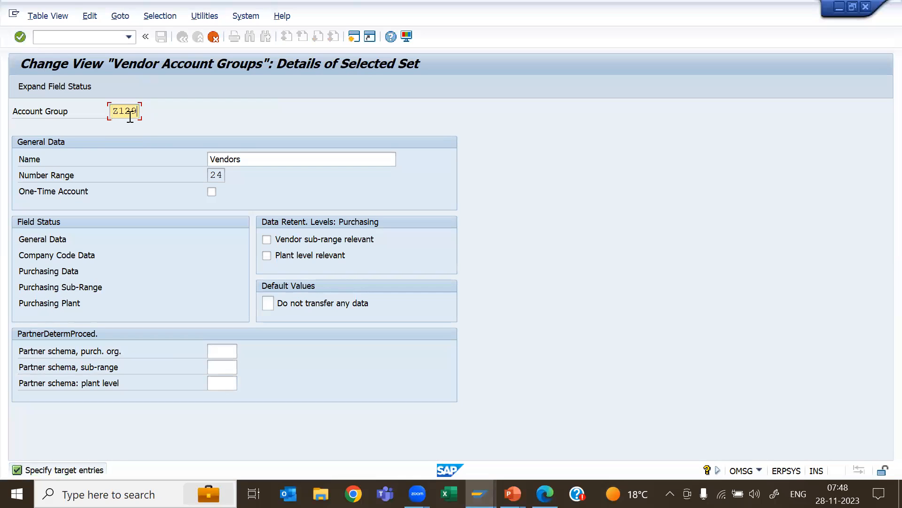
pyautogui.click(241, 161)
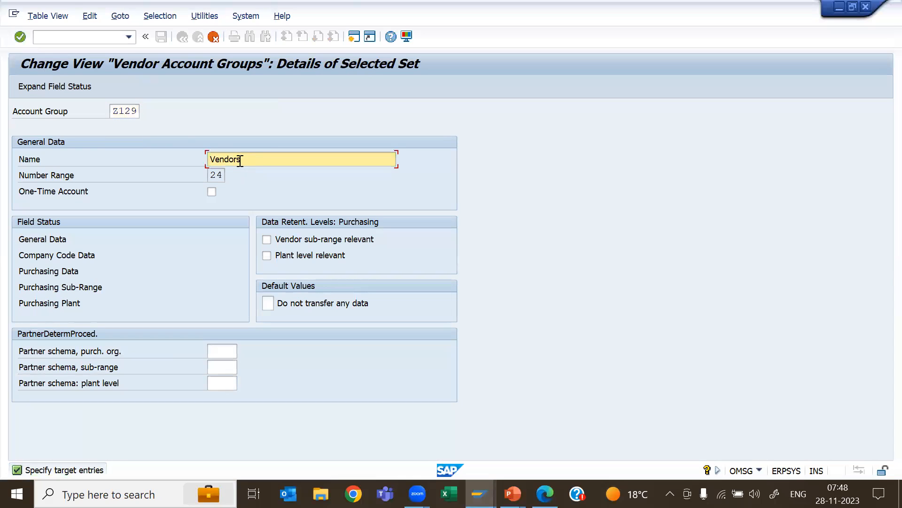
pyautogui.doubleClick(240, 160)
pyautogui.write('PRACTICE VENDOR ACCOUNT GROUP')
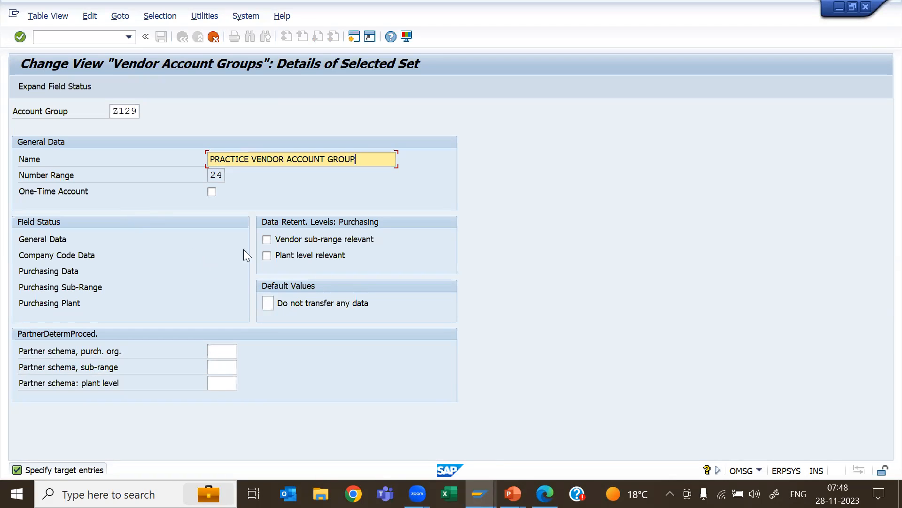
# - Enable both Vendor sub-range relevant and Plant level relevant for the copied account group
pyautogui.click(267, 240)
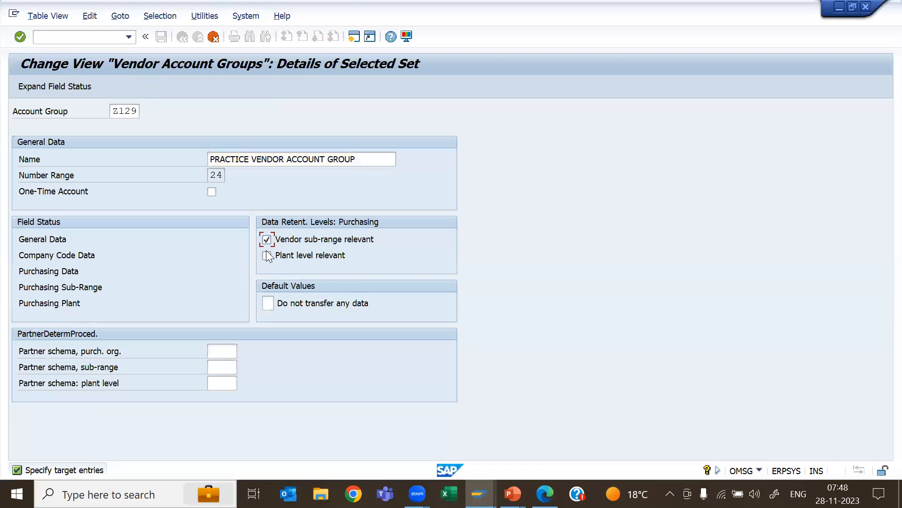
pyautogui.click(267, 256)
pyautogui.press('Return')
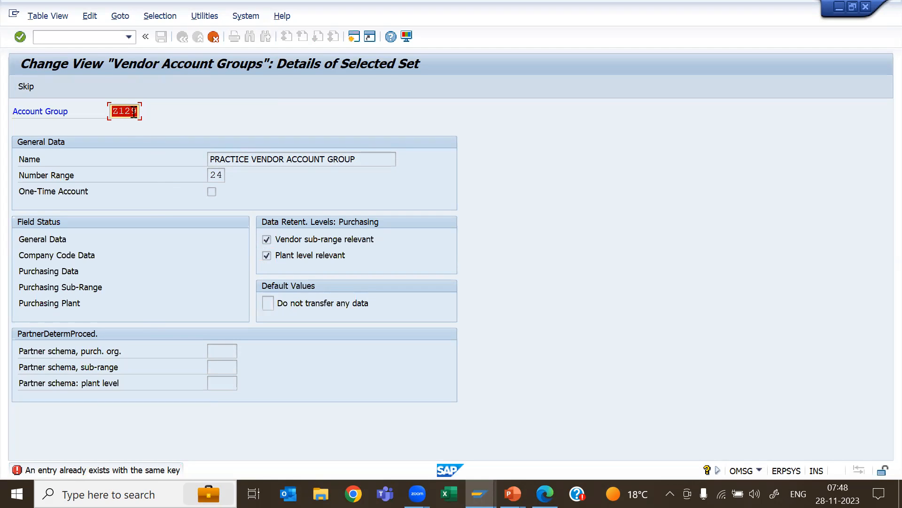
# - Change the copied account group's key to ZR78 and complete the copy
pyautogui.write('Z')
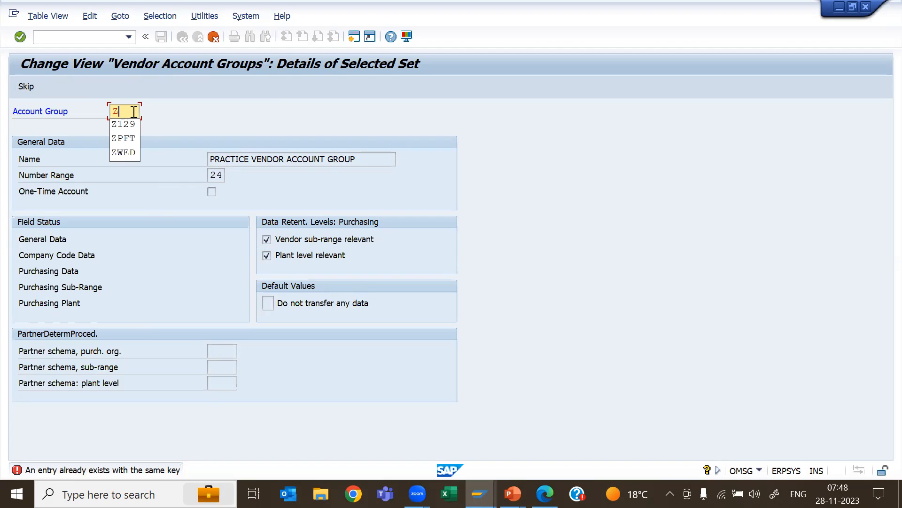
pyautogui.write('R78')
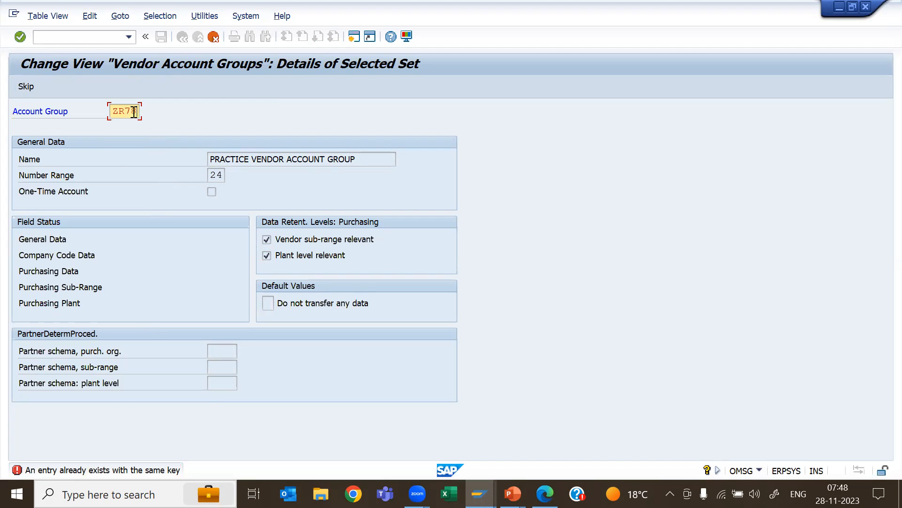
pyautogui.press('Return')
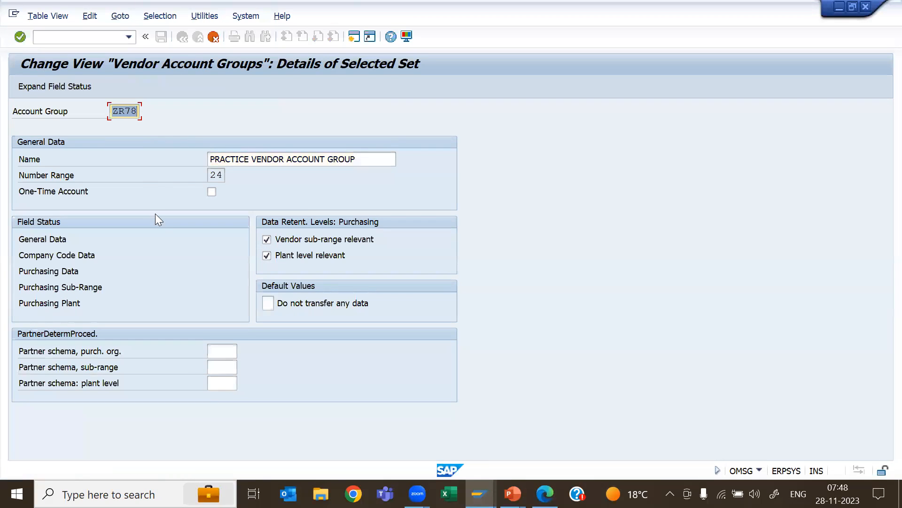
pyautogui.press('F3')
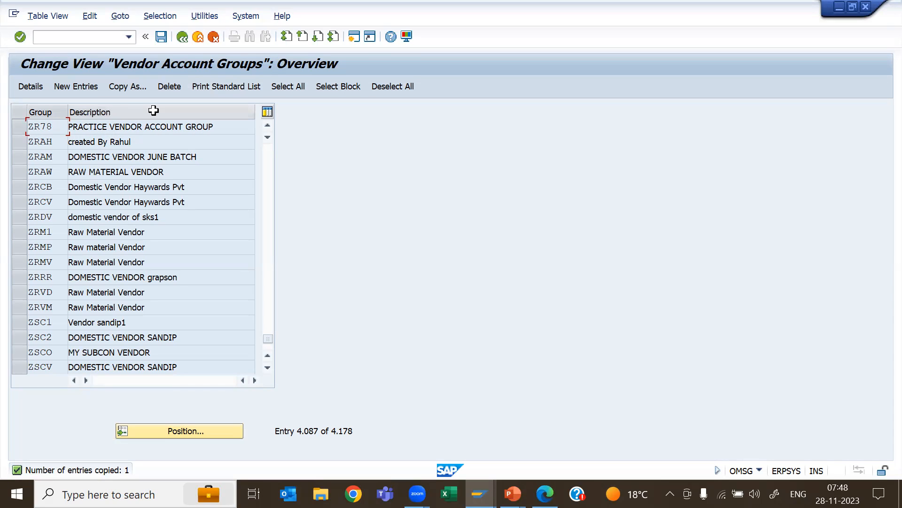
# - Save the account group in a new customizing request with the short description "MM: PARTNER FUNCTION_ 28.11.2023"
pyautogui.click(161, 37)
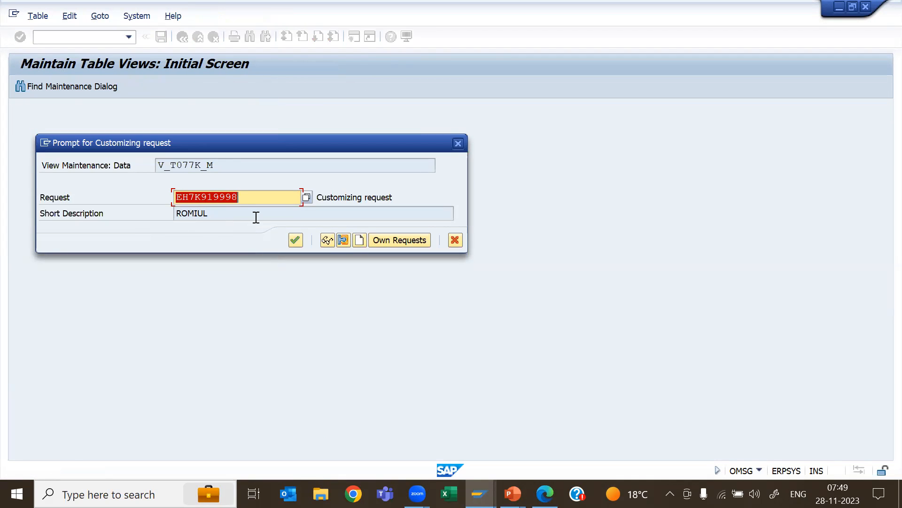
pyautogui.click(360, 240)
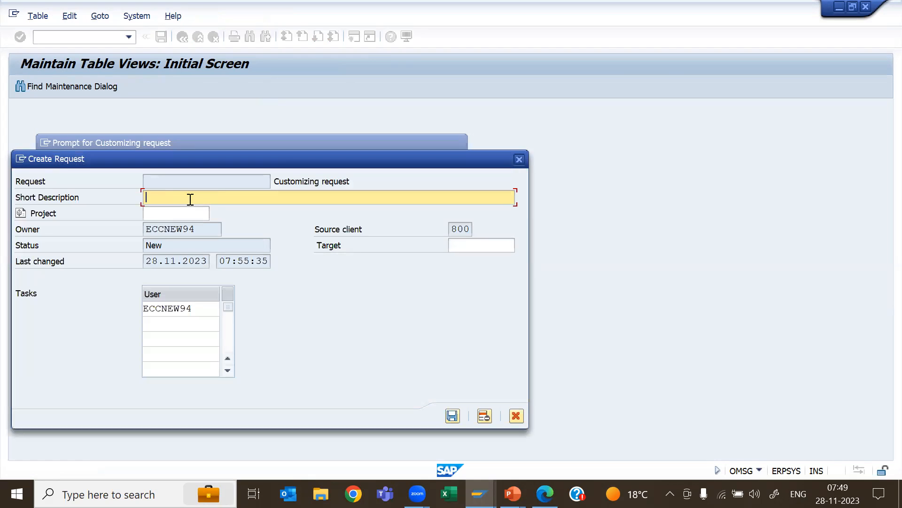
pyautogui.write('PARTNER FUNCTION')
pyautogui.press('Return')
pyautogui.write('MM:')
pyautogui.write('28.11.2023')
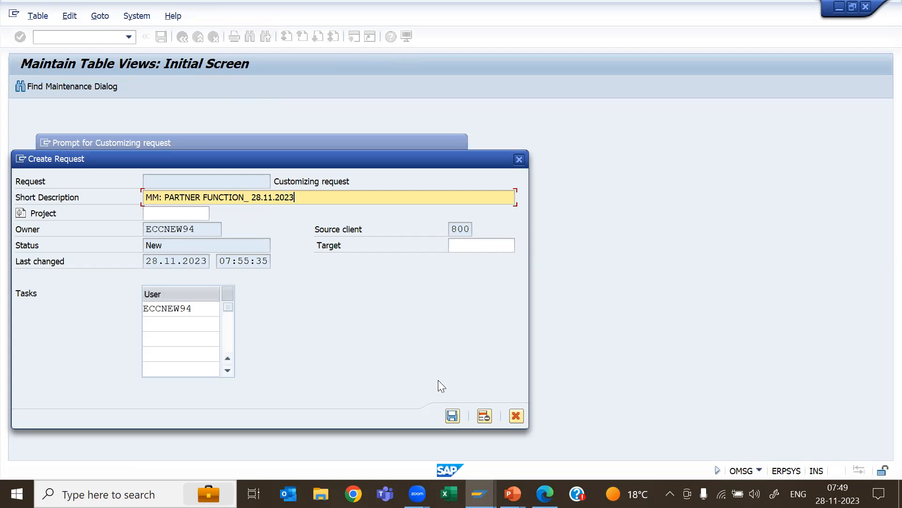
pyautogui.click(453, 415)
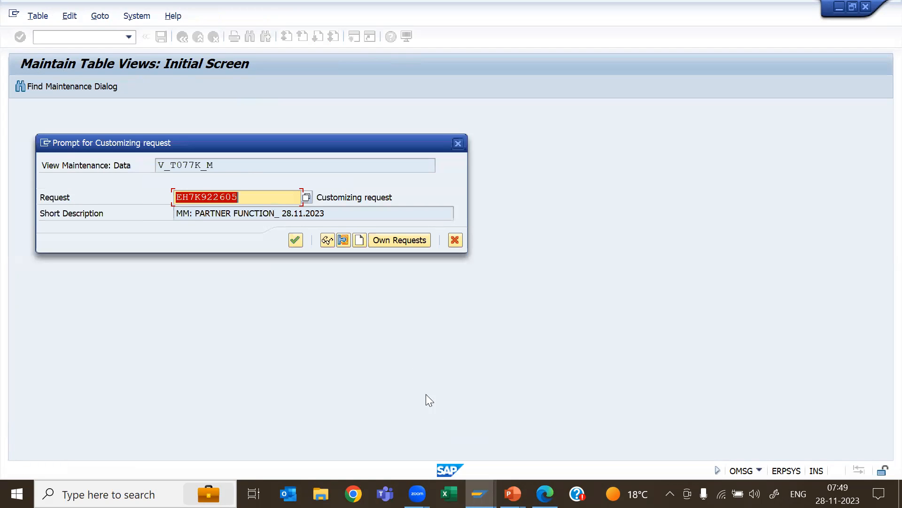
pyautogui.click(296, 240)
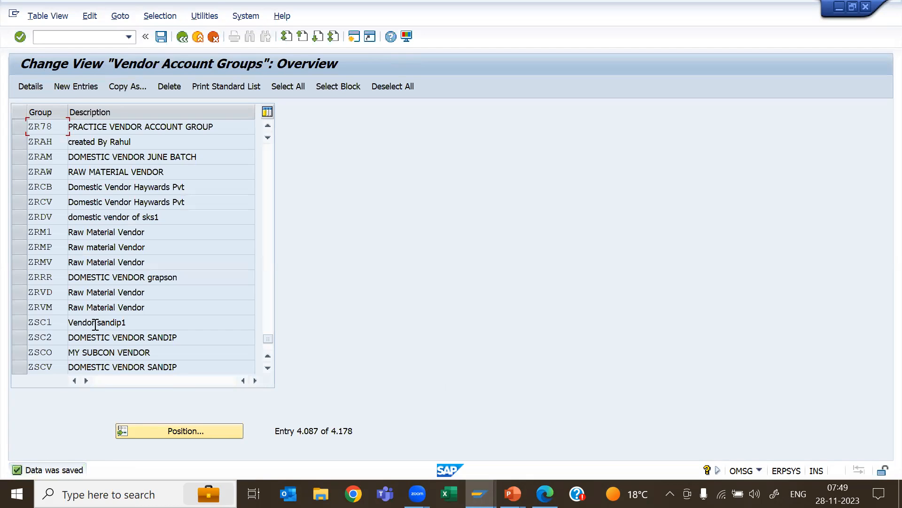
# - Open Notepad and record the line "VENDOR ACCOUNT GROUP:- ZR78"
pyautogui.moveTo(56, 126); pyautogui.dragTo(30, 127)
pyautogui.click(30, 127)
pyautogui.click(108, 494)
pyautogui.write('NO')
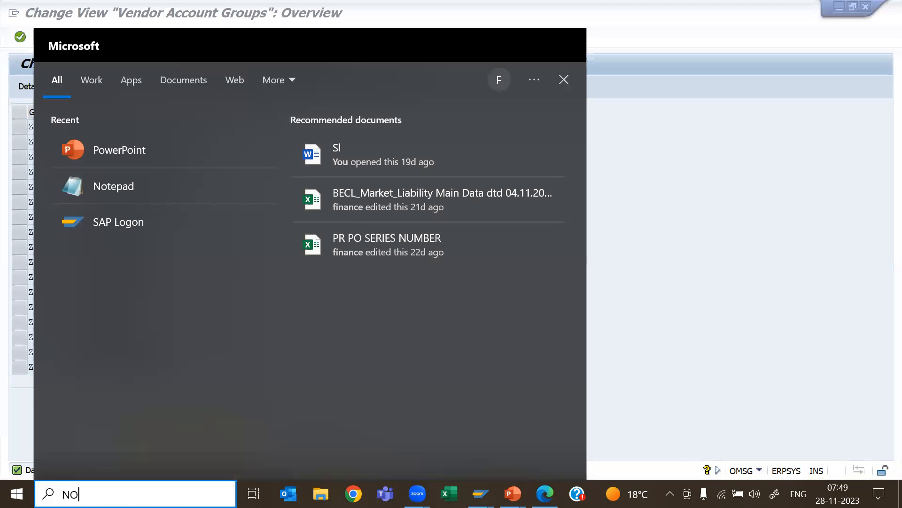
pyautogui.write('T')
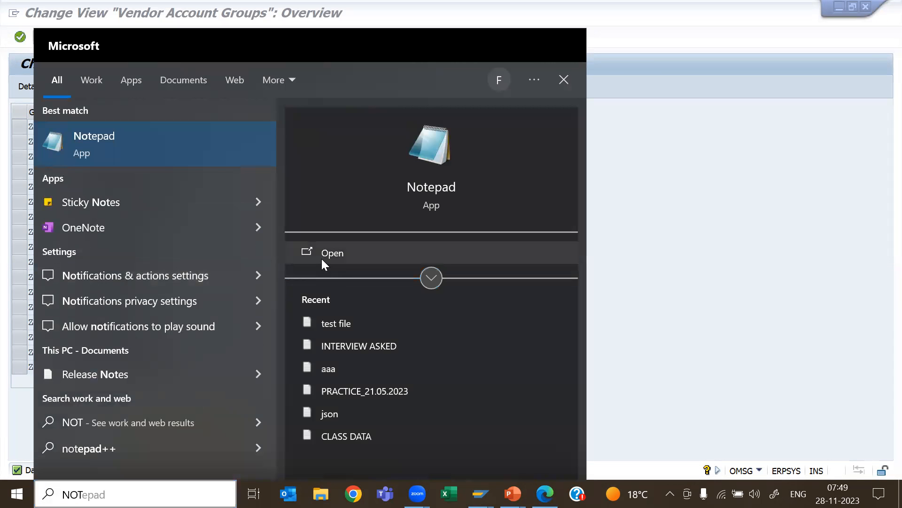
pyautogui.click(327, 254)
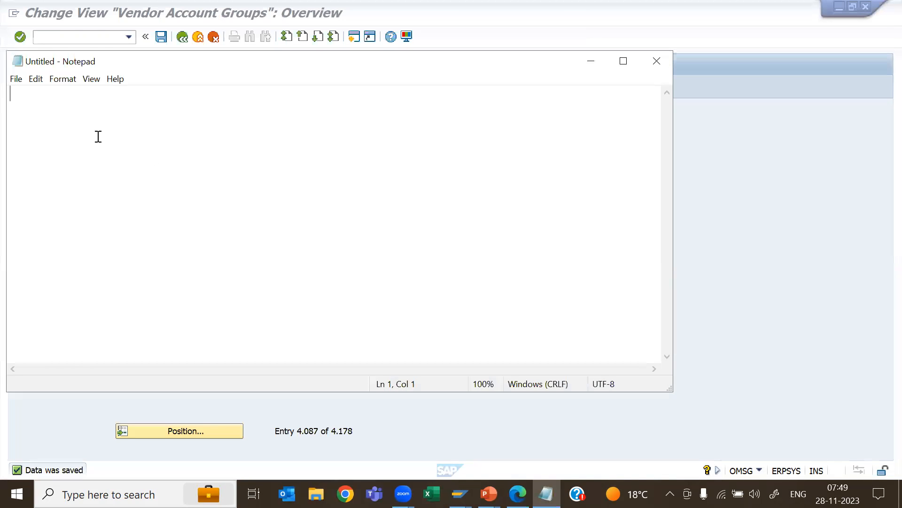
pyautogui.write('VENDOR ACCOUNT GROUP:- ZR78')
pyautogui.press('Return')
# - Switch back to SAP, reopen the details of ZR78 from the vendor account groups activity, and save them again
pyautogui.hotkey('alt', 'Tab')
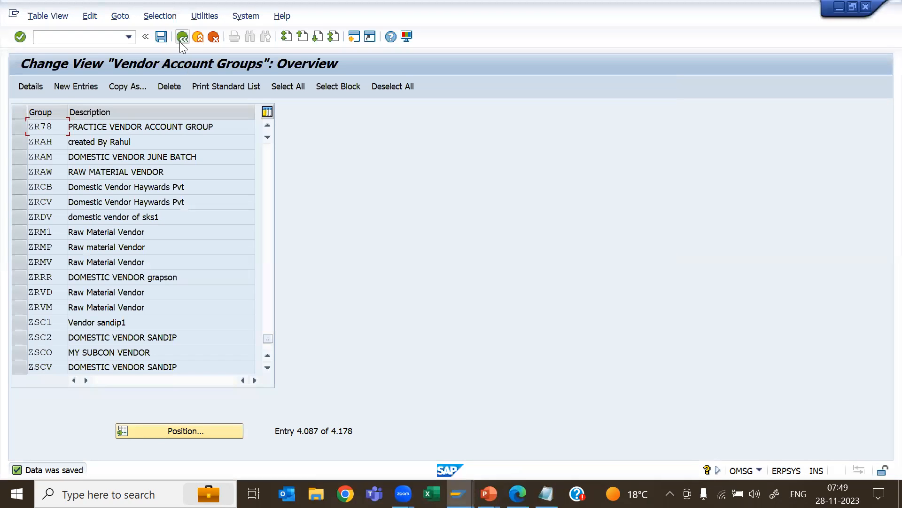
pyautogui.click(177, 39)
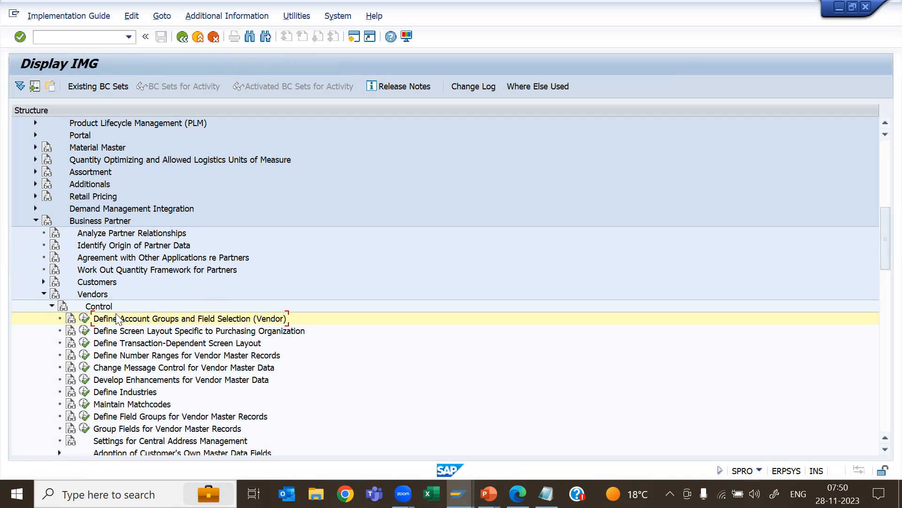
pyautogui.click(84, 318)
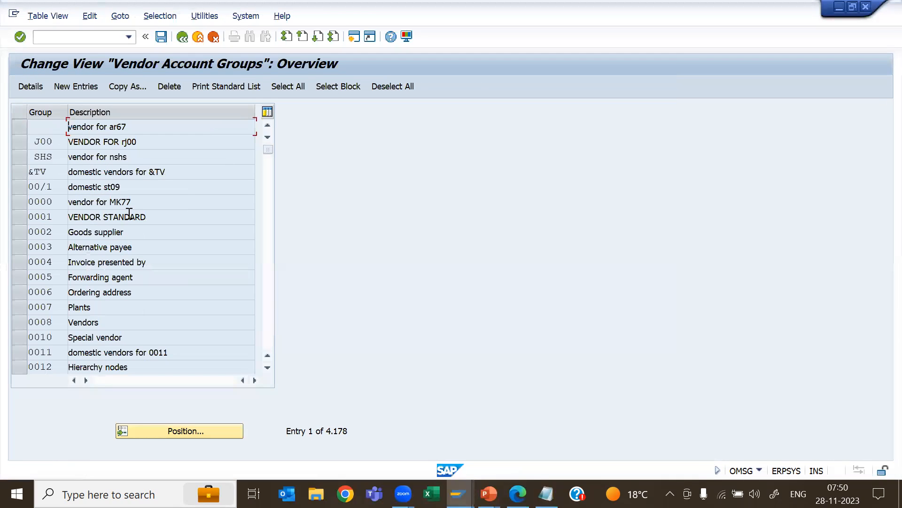
pyautogui.click(152, 428)
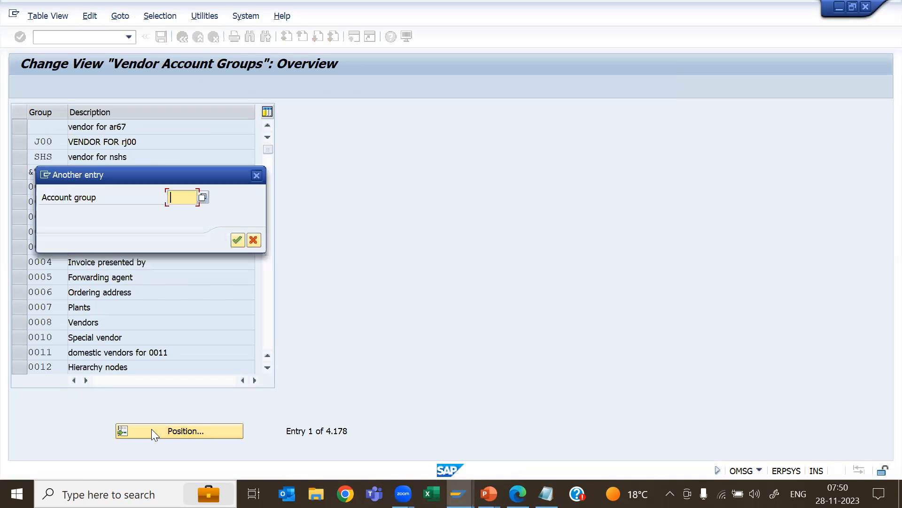
pyautogui.write('ZR78')
pyautogui.press('Return')
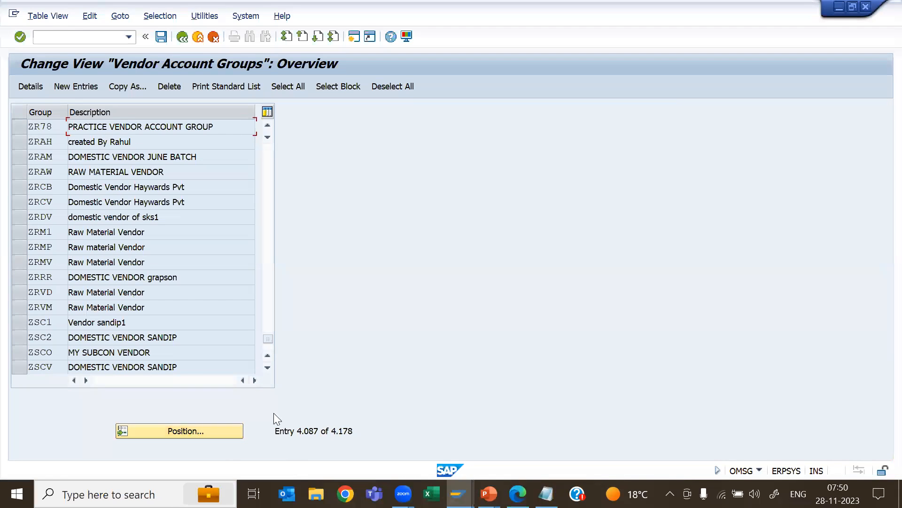
pyautogui.doubleClick(37, 125)
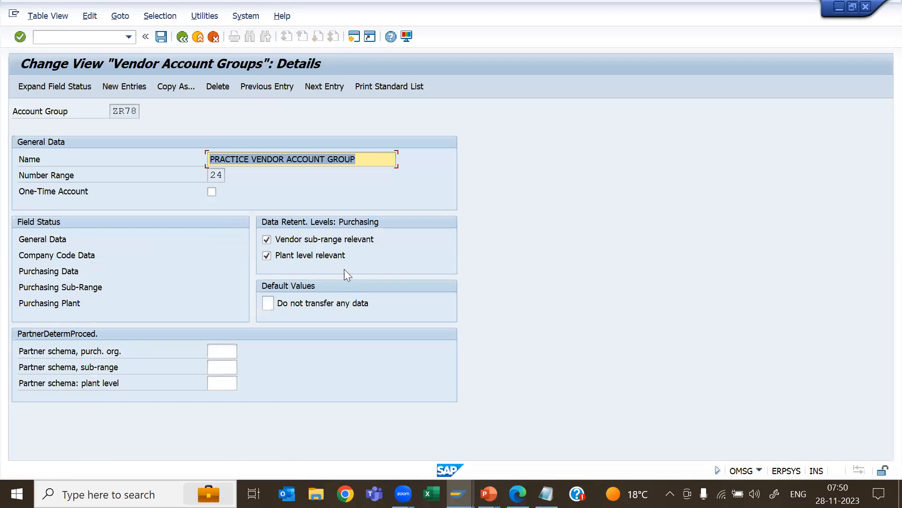
pyautogui.click(267, 256)
pyautogui.click(266, 255)
pyautogui.click(161, 37)
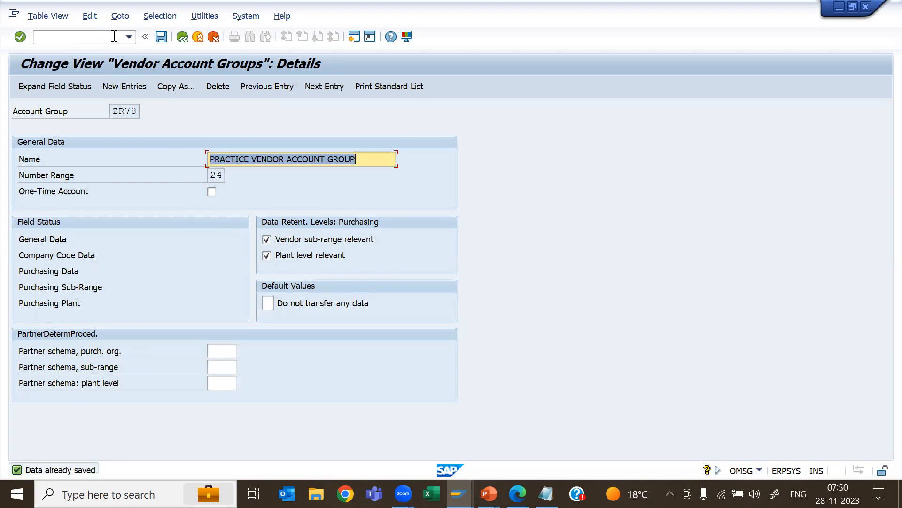
# - Compare the transaction code on the Vendor Account Group slide with the transaction in SAP's session information
pyautogui.hotkey('alt', 'Tab')
pyautogui.hotkey('alt', 'Tab')
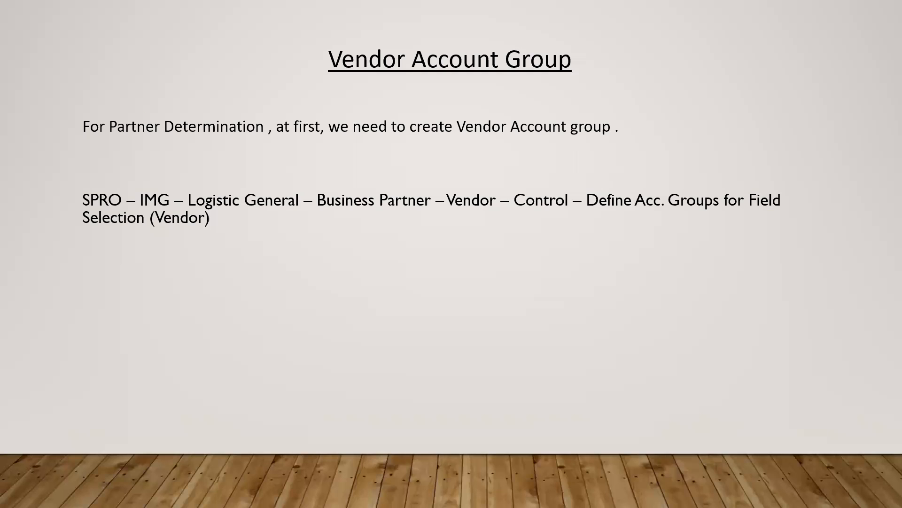
pyautogui.press('Right')
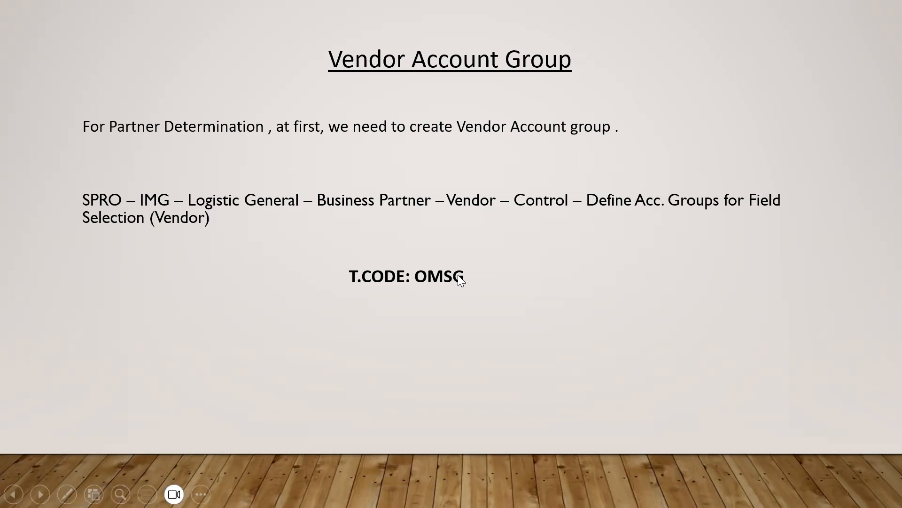
pyautogui.hotkey('alt', 'Tab')
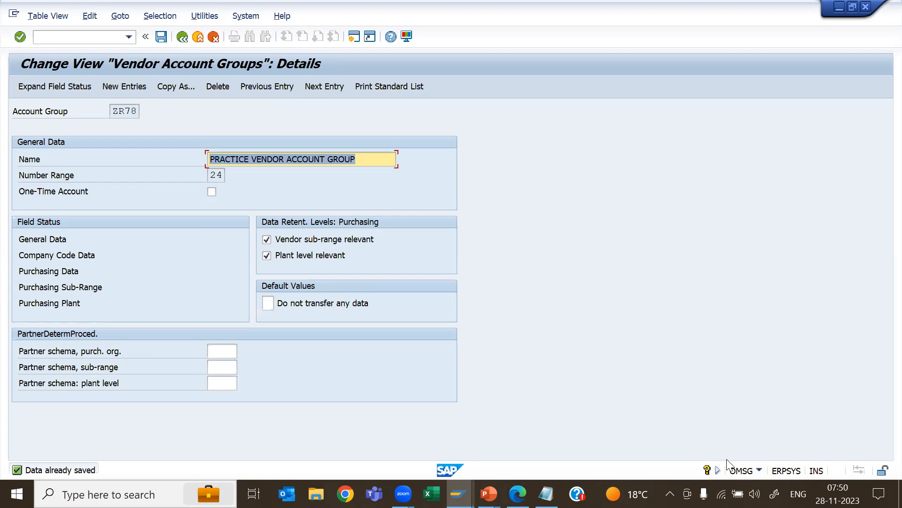
pyautogui.click(734, 469)
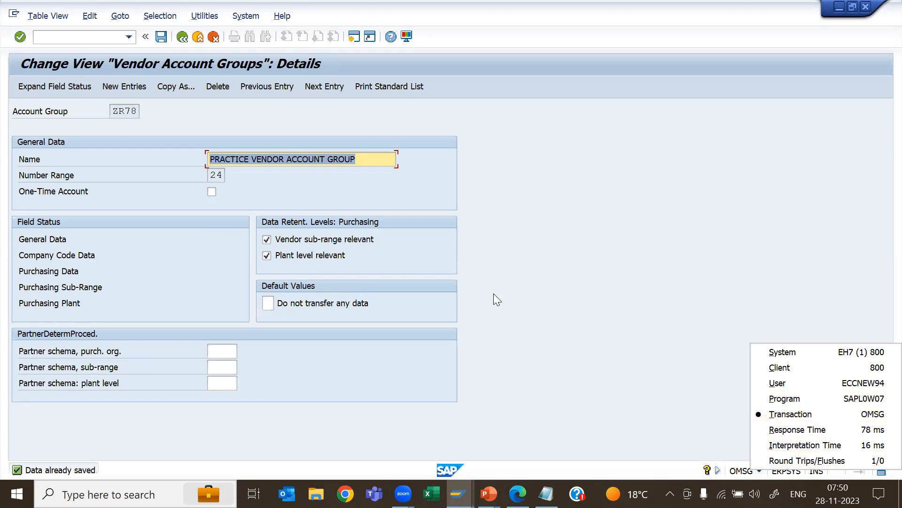
# - Switch to the presentation and advance to Step 1 of the Partner Determination slide
pyautogui.hotkey('alt', 'Tab')
pyautogui.click(255, 224)
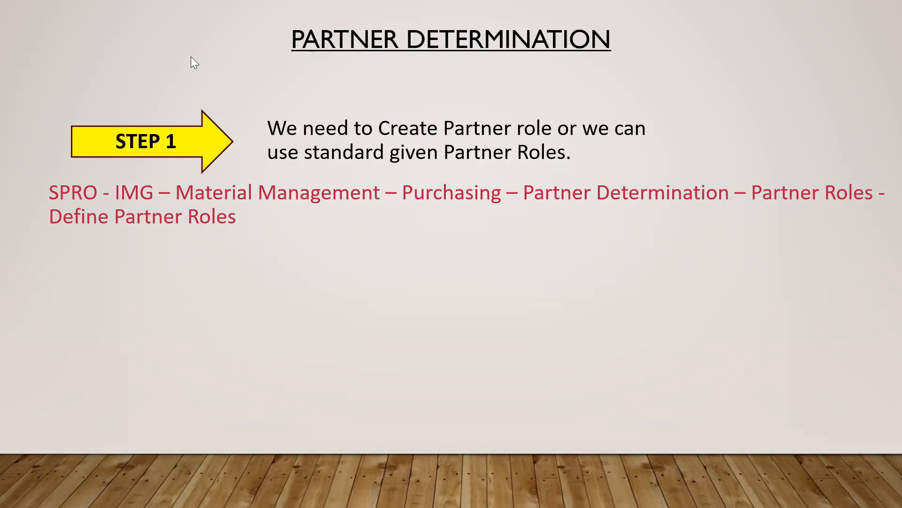
# - Switch back to SAP, start transaction SPRO with /NSPRO, and display the SAP Reference IMG
pyautogui.hotkey('alt', 'Tab')
pyautogui.click(89, 40)
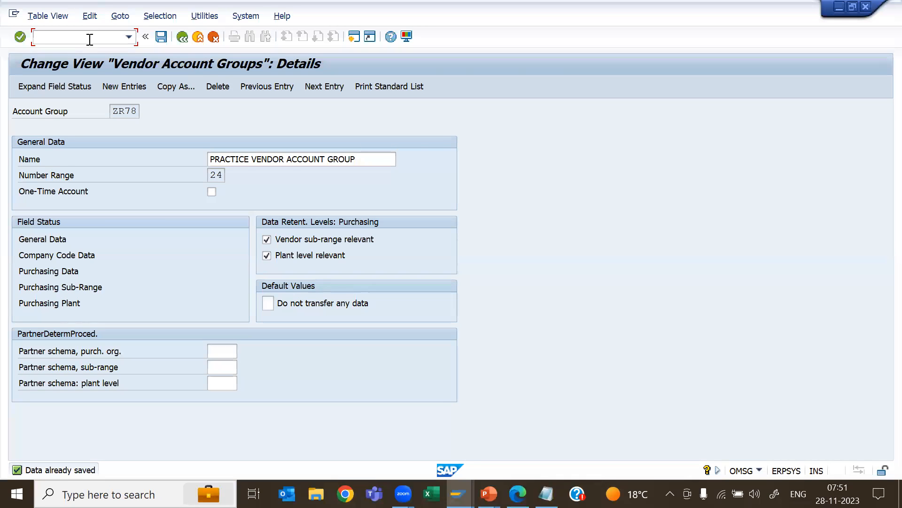
pyautogui.hotkey('alt', 'Tab')
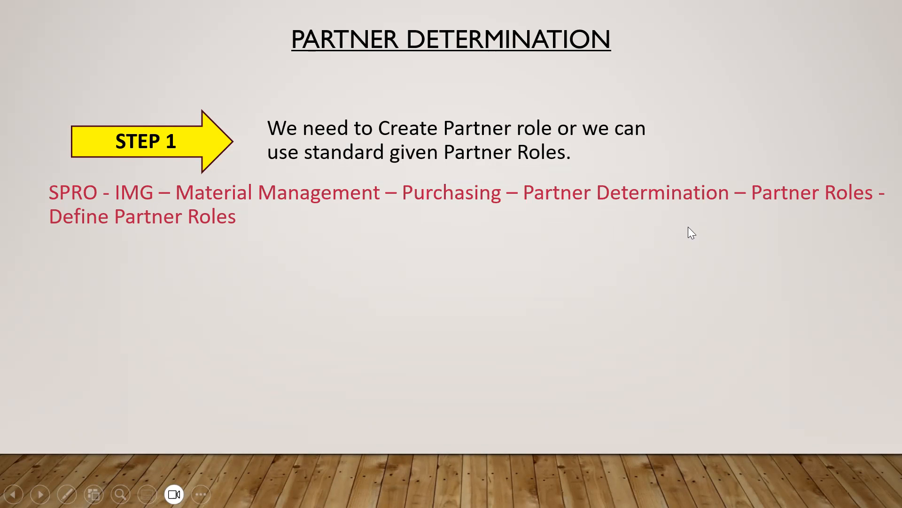
pyautogui.hotkey('alt', 'Tab')
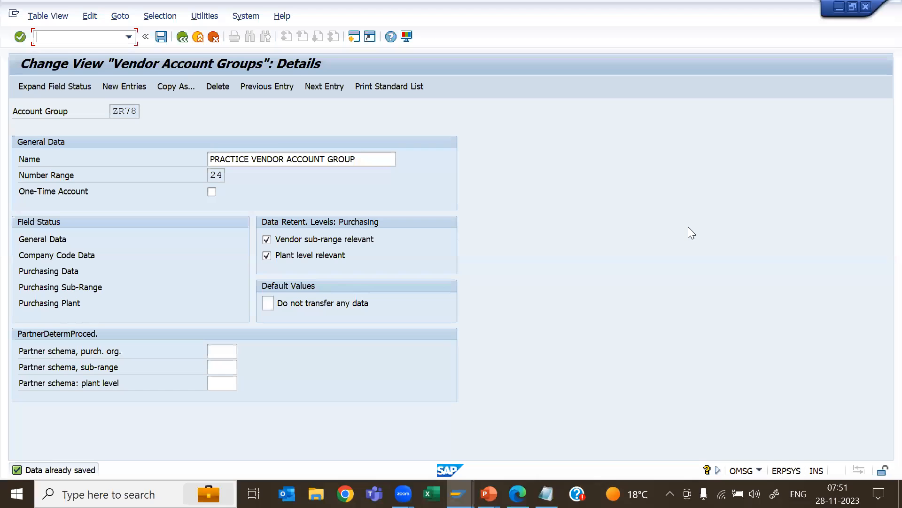
pyautogui.click(95, 38)
pyautogui.write('/NSPRO')
pyautogui.press('Return')
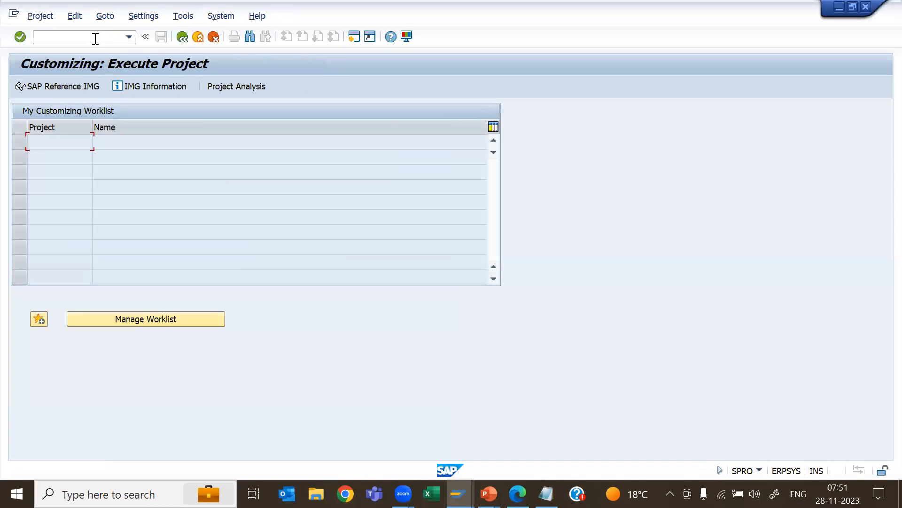
pyautogui.click(48, 88)
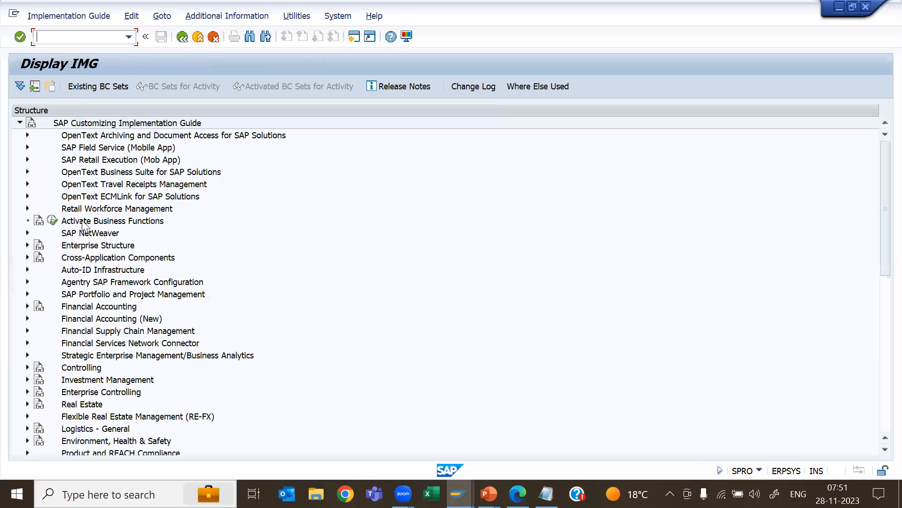
# - Open the Define Partner Roles activity under Materials Management, Purchasing, Partner Determination, Partner Roles
pyautogui.scroll(-1, 82, 336)
pyautogui.scroll(-4, 82, 336)
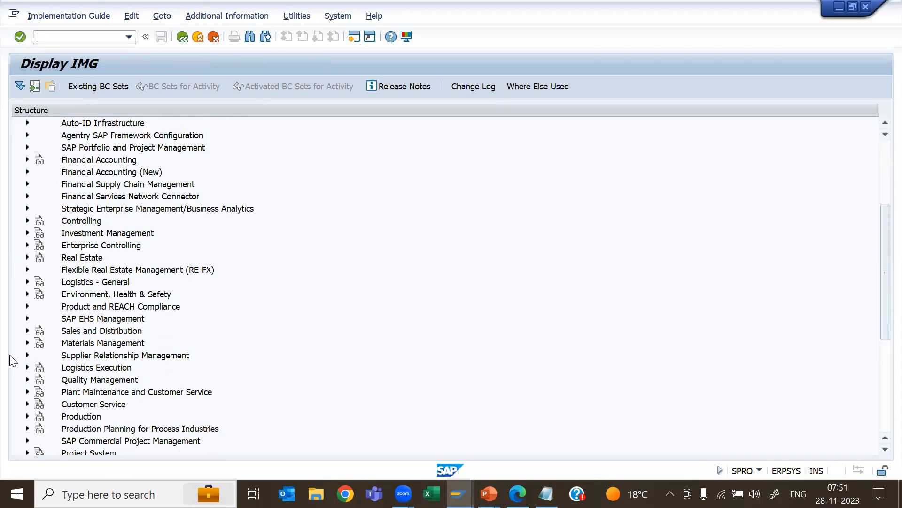
pyautogui.click(27, 343)
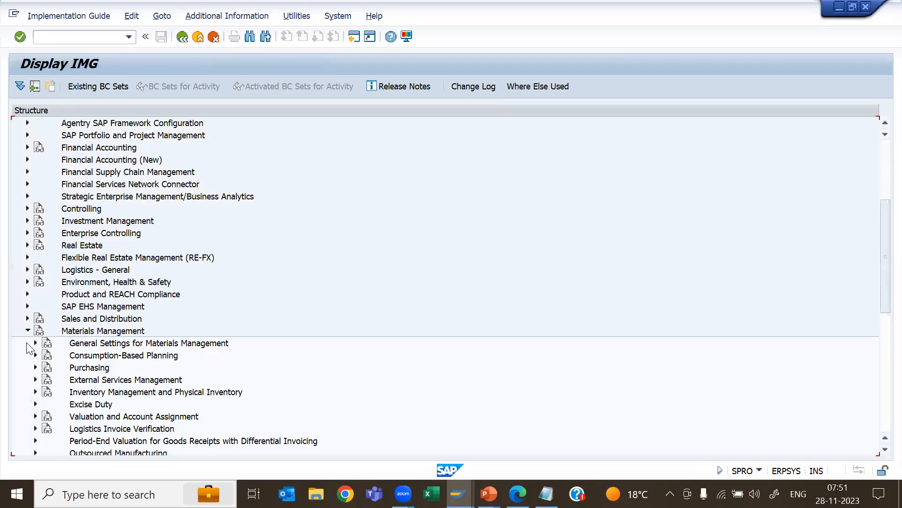
pyautogui.click(35, 367)
pyautogui.scroll(-4, 120, 362)
pyautogui.scroll(-4, 121, 362)
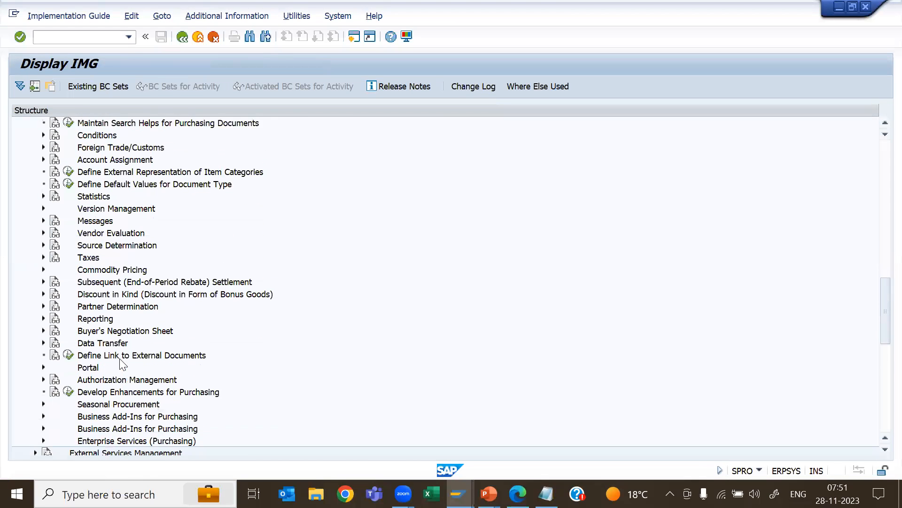
pyautogui.click(43, 282)
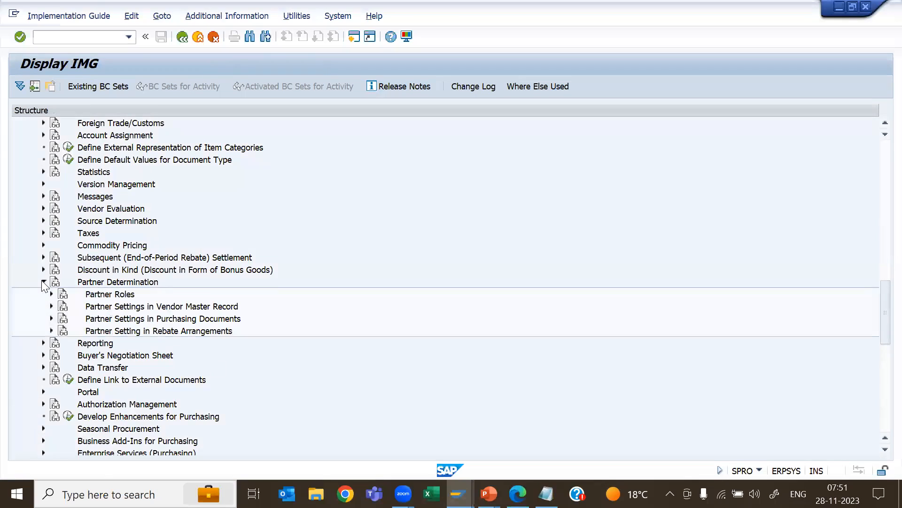
pyautogui.click(51, 294)
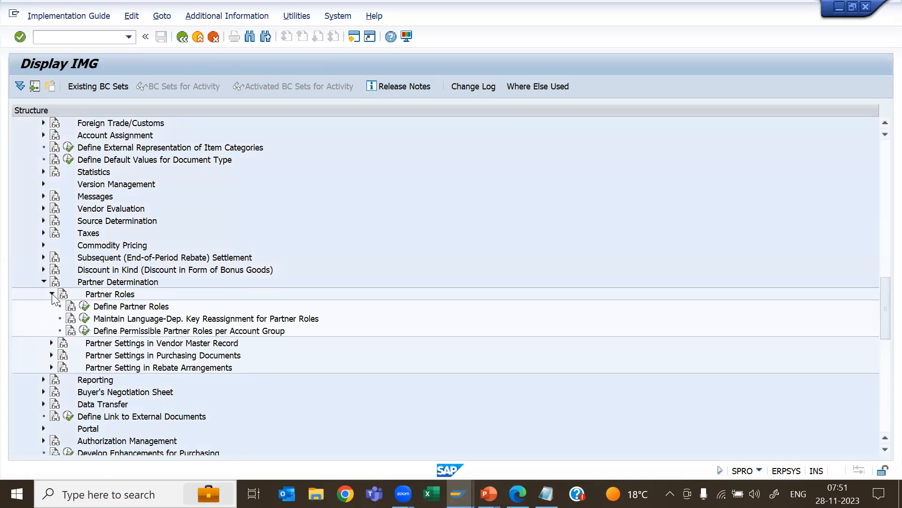
pyautogui.click(84, 306)
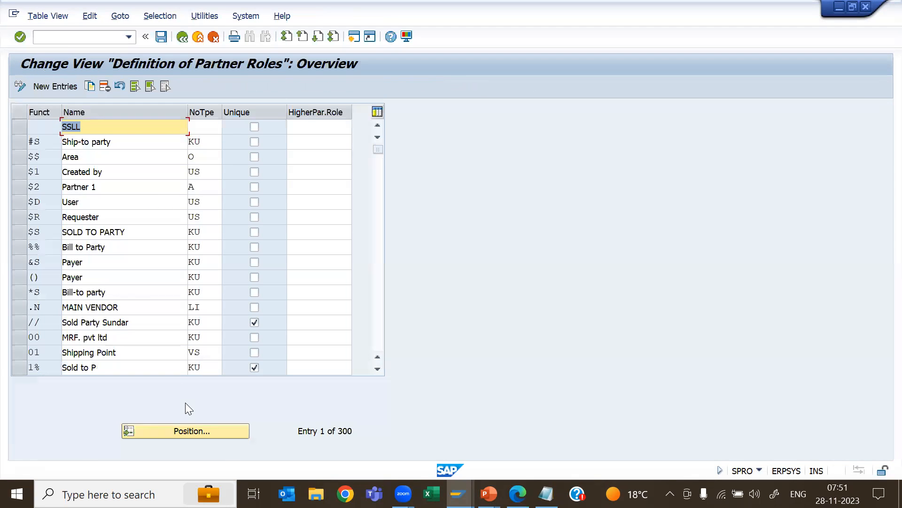
# - Locate partner function VN in the partner roles and review the list of possible partner number types
pyautogui.click(175, 432)
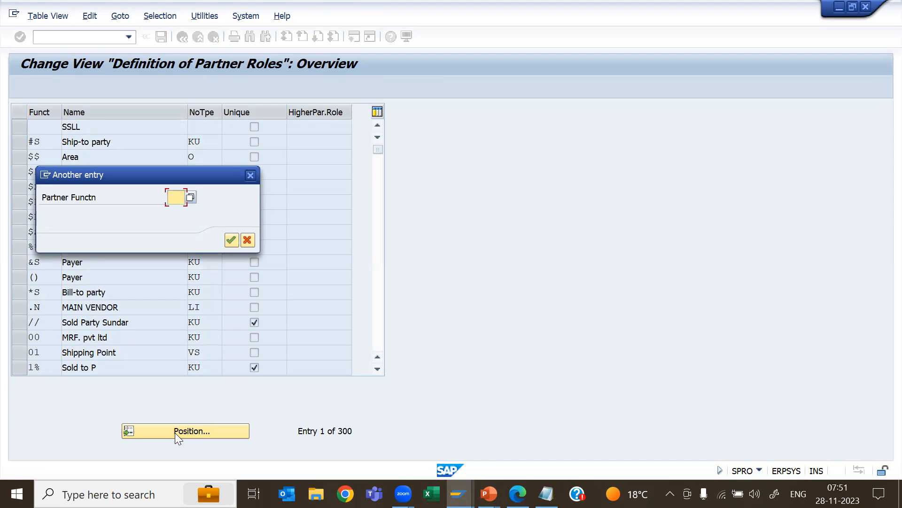
pyautogui.write('VN')
pyautogui.press('Return')
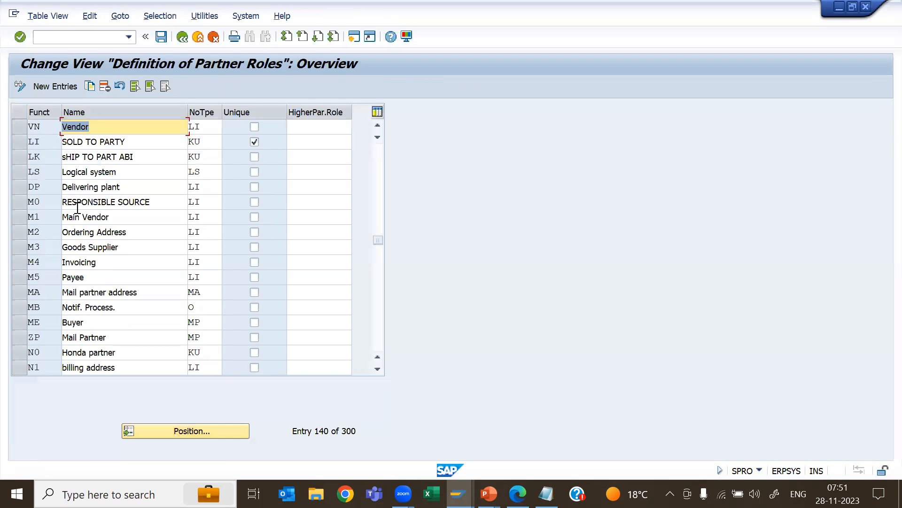
pyautogui.click(201, 125)
pyautogui.click(226, 127)
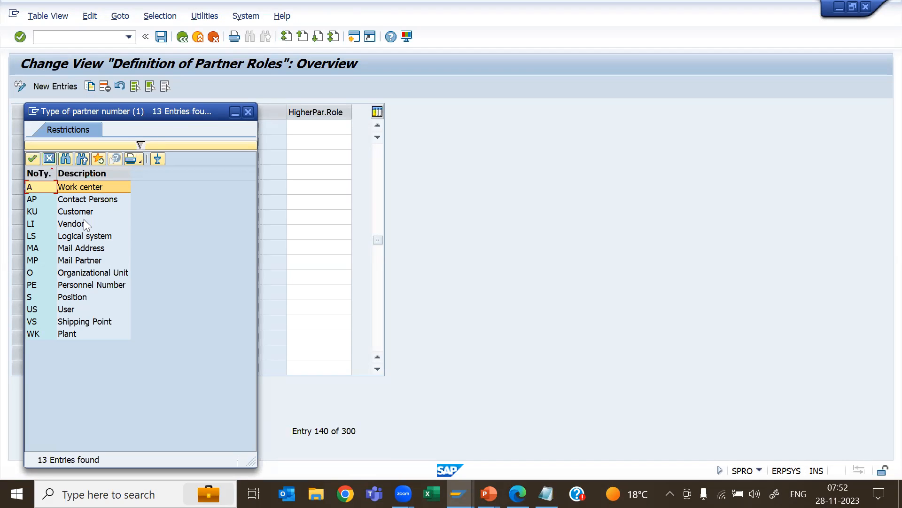
pyautogui.click(249, 112)
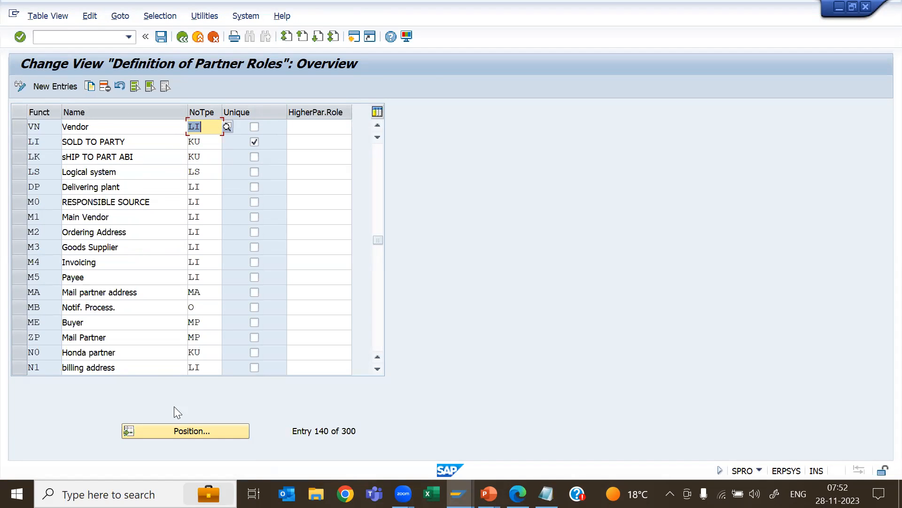
# - Position the partner roles list on VN and on GS, and check the partner number type of GS
pyautogui.click(177, 431)
pyautogui.write('VN')
pyautogui.press('Return')
pyautogui.click(170, 431)
pyautogui.write('GS')
pyautogui.press('Return')
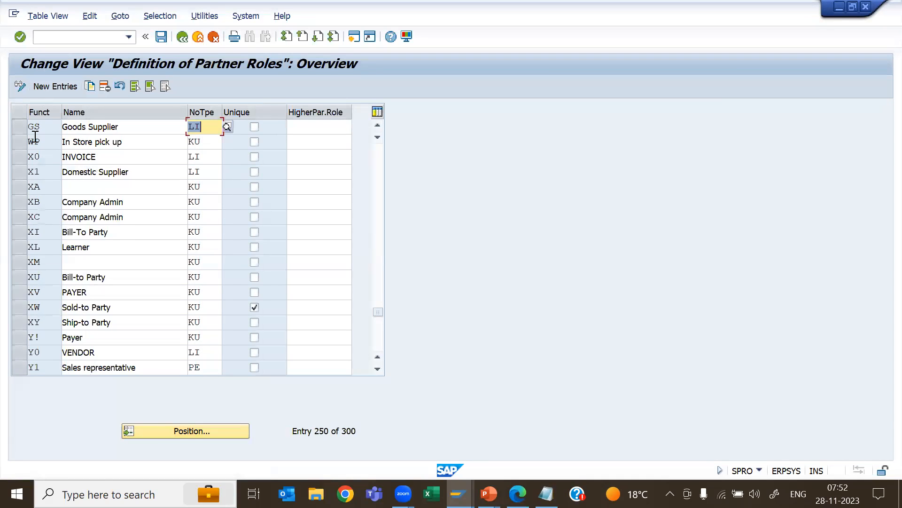
pyautogui.click(47, 130)
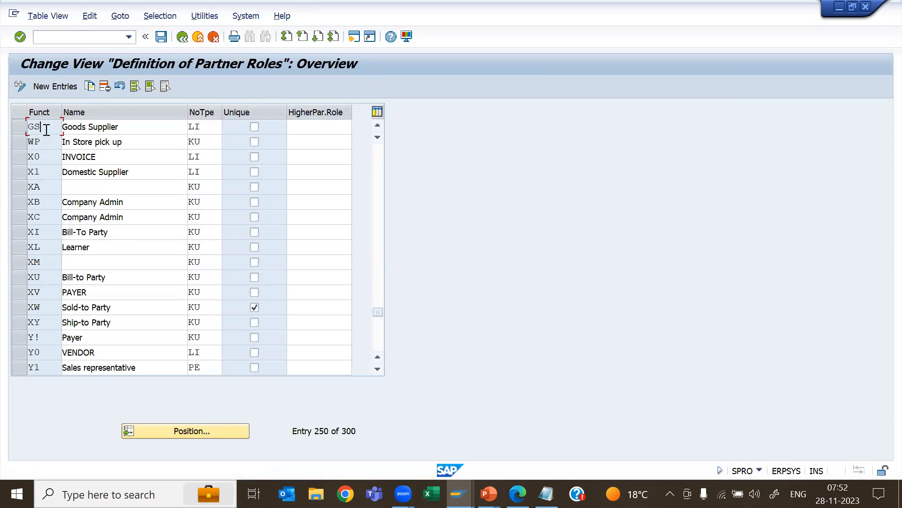
pyautogui.click(200, 127)
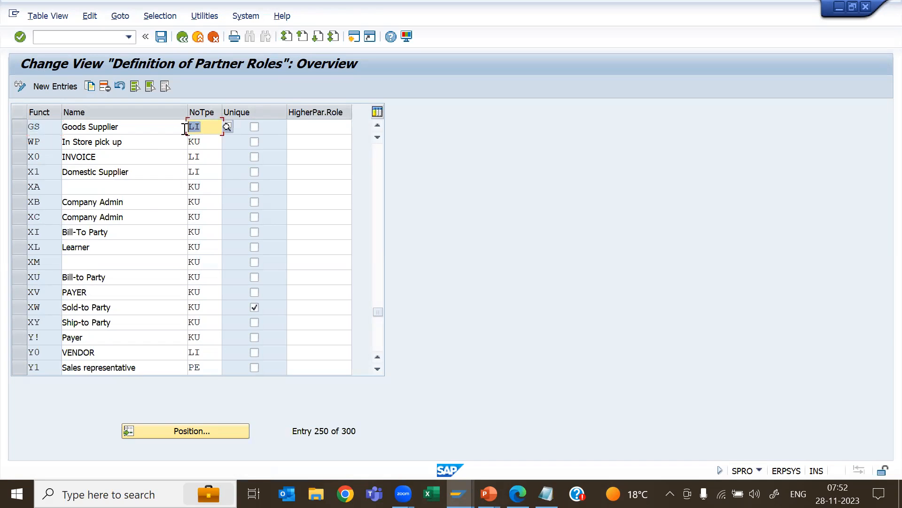
# - Locate partner functions IP and OA in the partner roles list and check their definitions
pyautogui.scroll(4, 90, 279)
pyautogui.scroll(3, 90, 279)
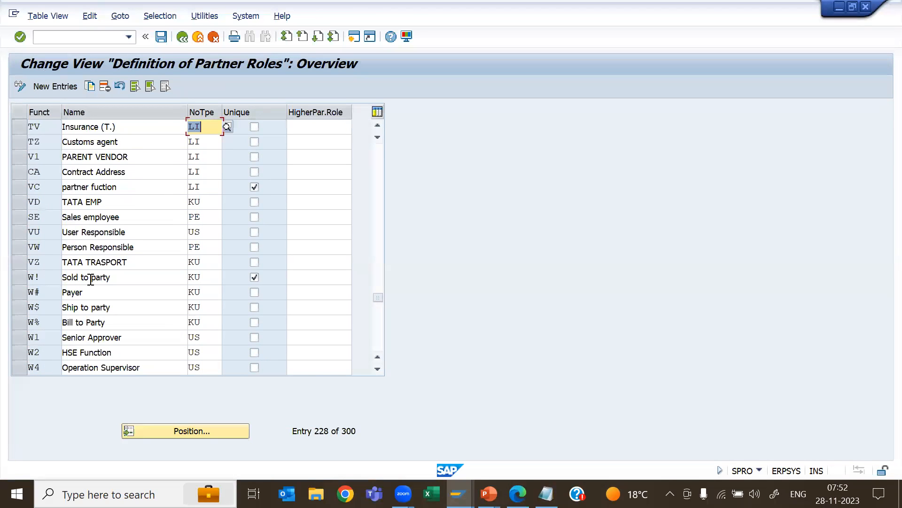
pyautogui.scroll(3, 117, 306)
pyautogui.click(162, 433)
pyautogui.write('IP')
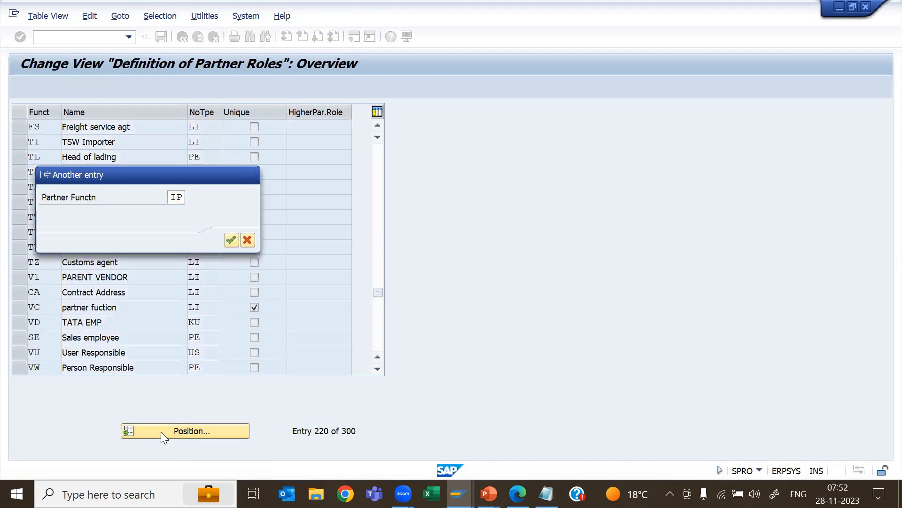
pyautogui.press('Return')
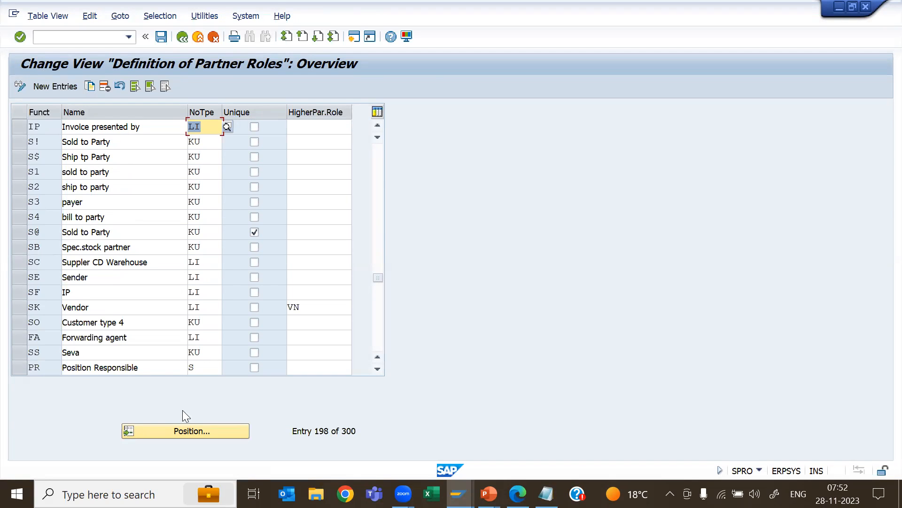
pyautogui.click(189, 431)
pyautogui.press('Return')
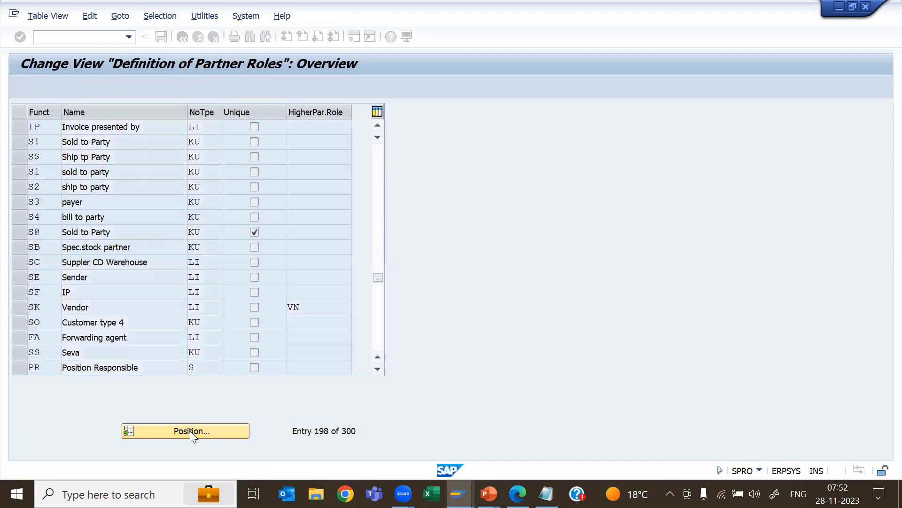
pyautogui.moveTo(146, 127); pyautogui.dragTo(20, 132)
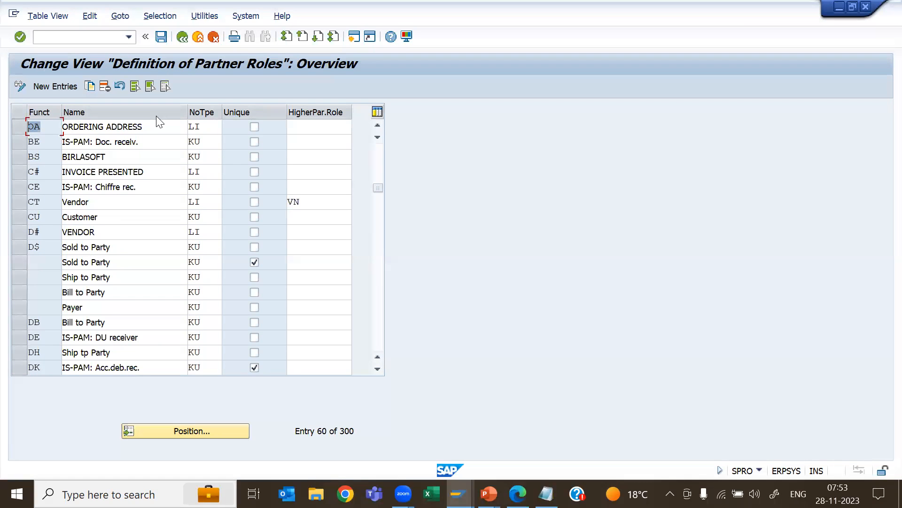
# - Review the Step 1 slide, examine the Ship to party role G# in the partner roles list, and return to the IMG
pyautogui.hotkey('alt', 'Tab')
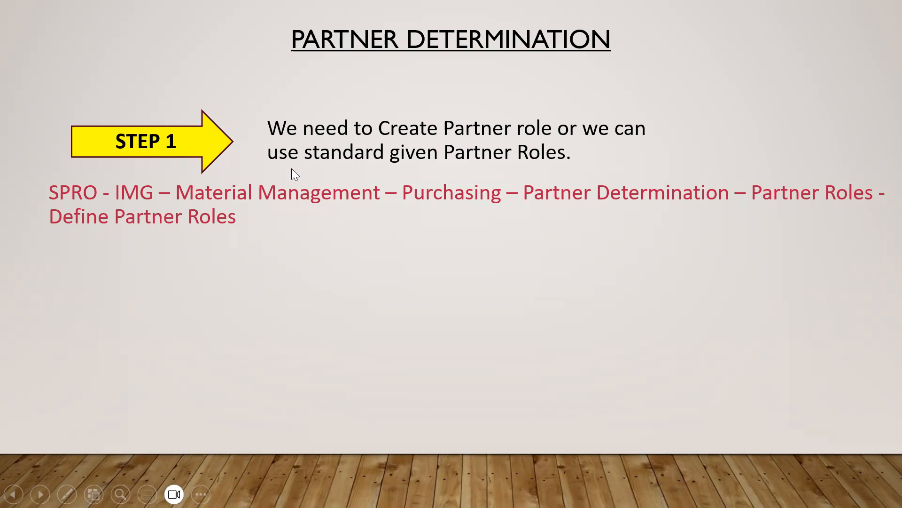
pyautogui.hotkey('alt', 'Tab')
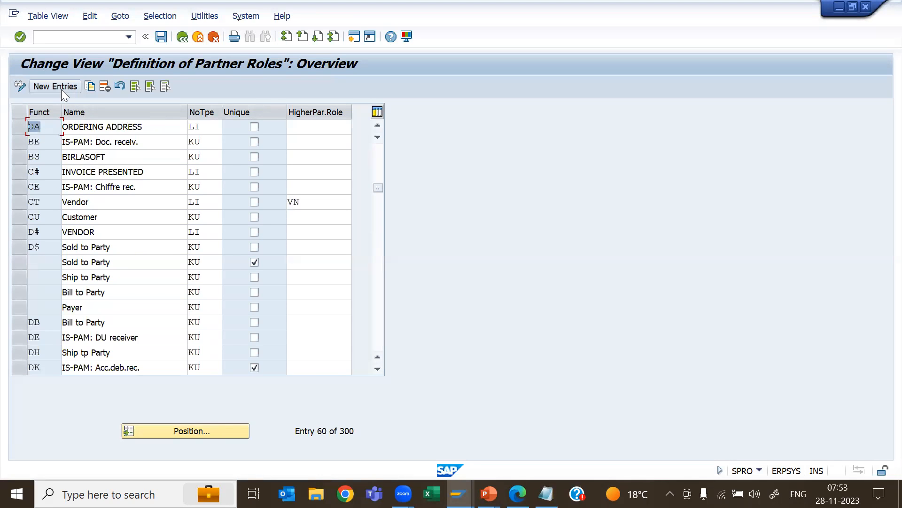
pyautogui.scroll(-20, 66, 306)
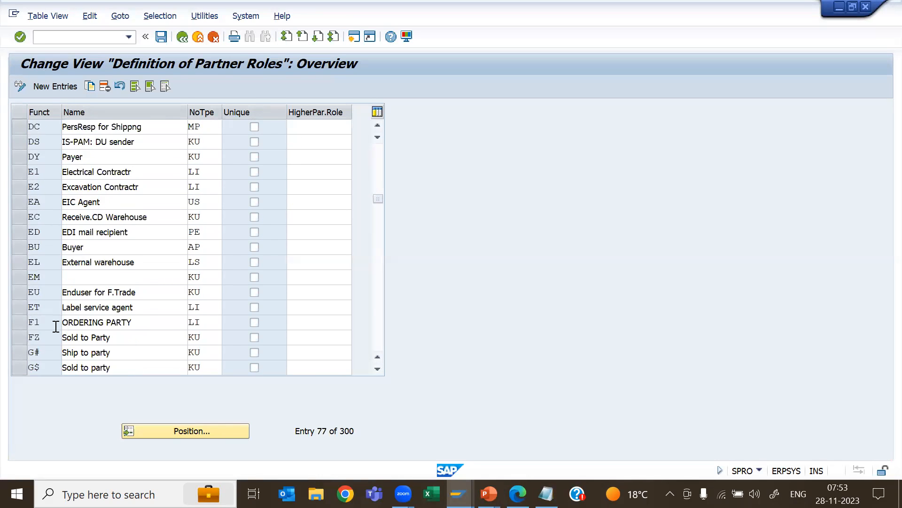
pyautogui.click(18, 308)
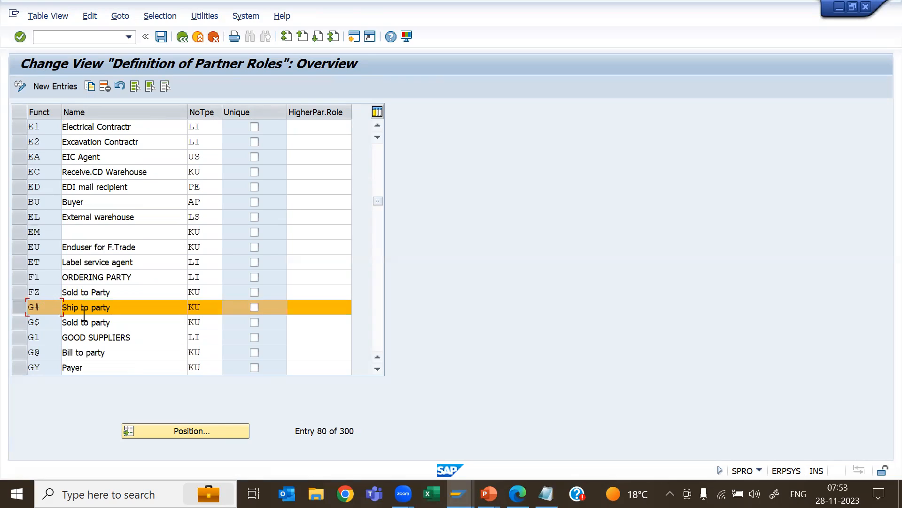
pyautogui.moveTo(121, 312); pyautogui.dragTo(62, 308)
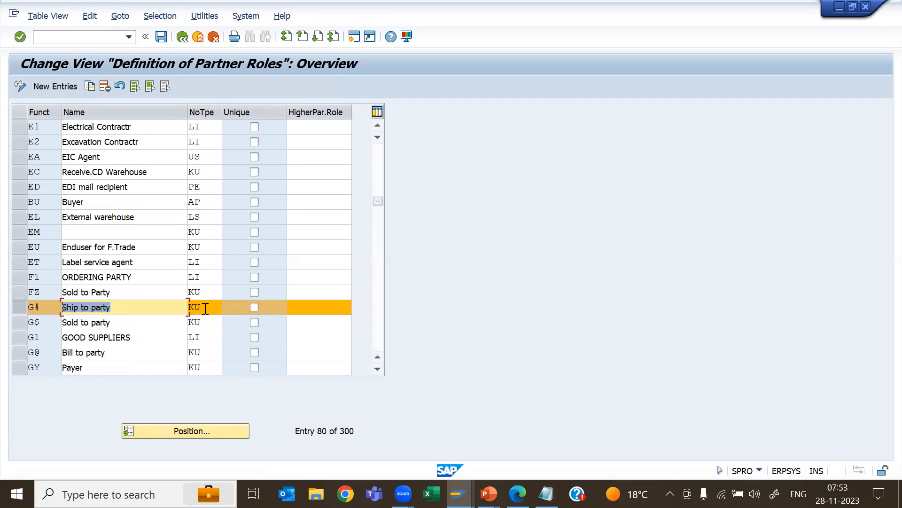
pyautogui.click(182, 36)
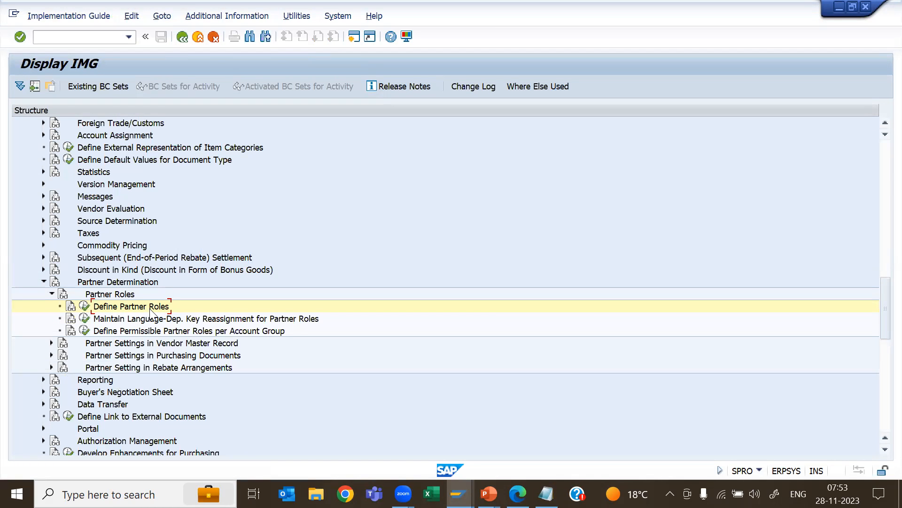
# - Switch to the presentation and reveal Step 2 with its configuration path on the Partner Determination slide
pyautogui.hotkey('alt', 'Tab')
pyautogui.click(85, 331)
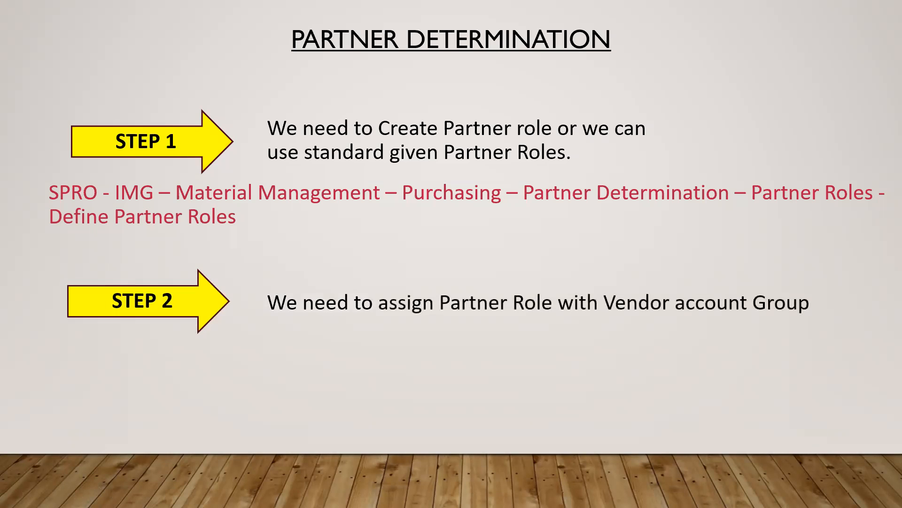
pyautogui.press('Right')
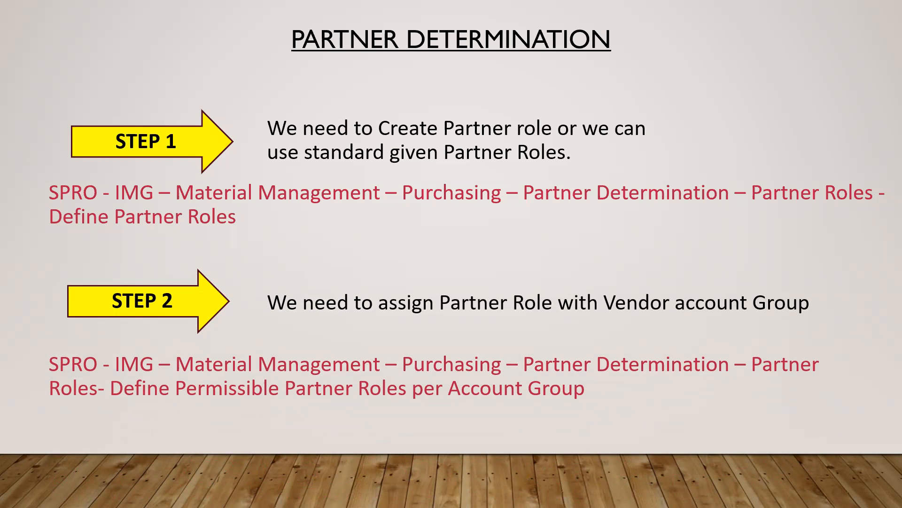
# - Return to the SAP IMG and start new entries in Define Permissible Partner Roles per Account Group
pyautogui.hotkey('alt', 'Tab')
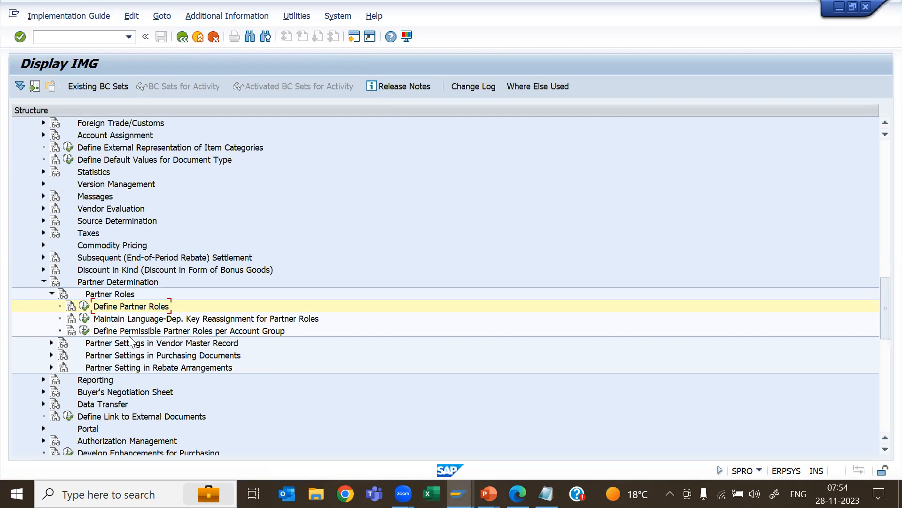
pyautogui.click(84, 330)
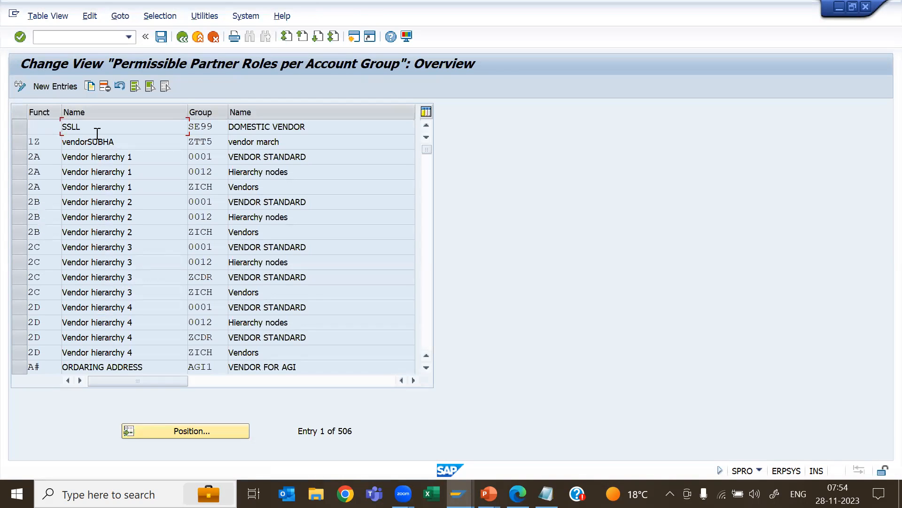
pyautogui.click(55, 88)
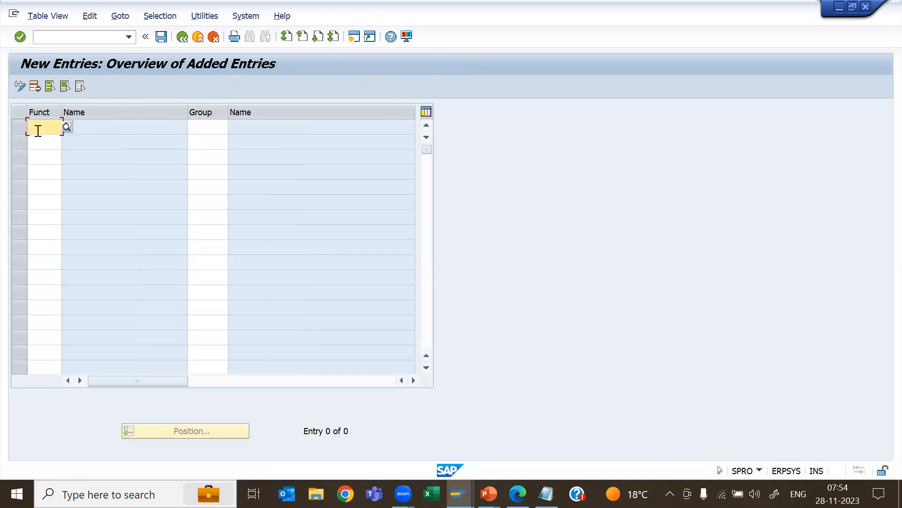
# - Enter partner function VN and assign it to account group ZR78, copying the group code from the Notepad note
pyautogui.write('VN')
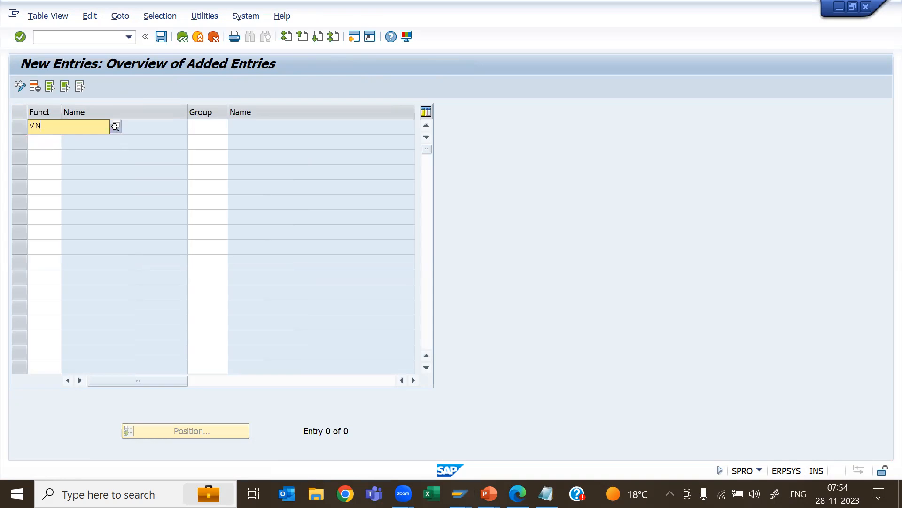
pyautogui.press('Tab')
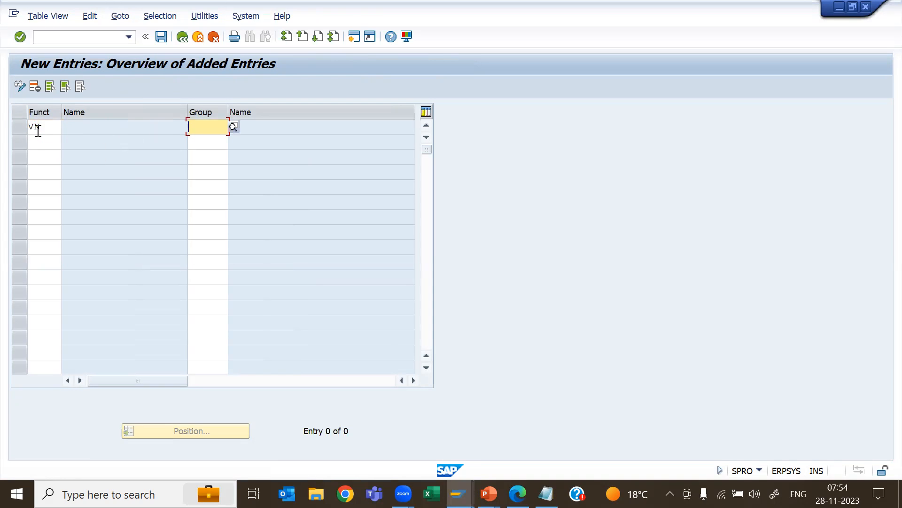
pyautogui.hotkey('alt', 'Tab')
pyautogui.press('Tab')
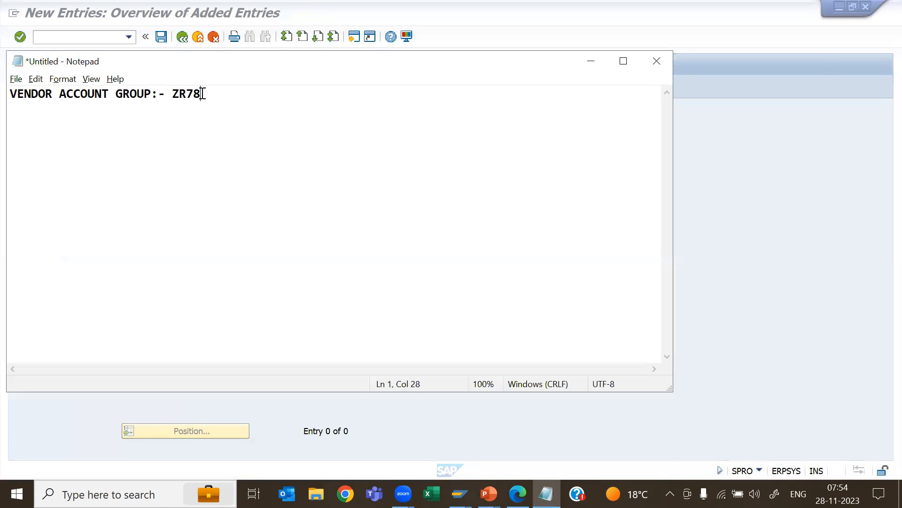
pyautogui.moveTo(202, 94); pyautogui.dragTo(170, 95)
pyautogui.hotkey('ctrl', 'c')
pyautogui.hotkey('alt', 'Tab')
pyautogui.hotkey('ctrl', 'v')
# - Add entries for partner functions GS and IP, both assigned to account group ZR78
pyautogui.click(42, 141)
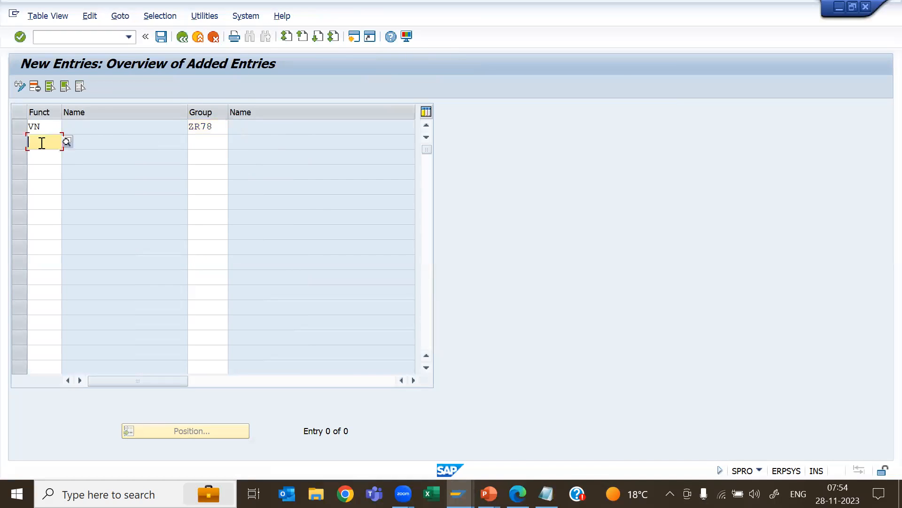
pyautogui.write('GS')
pyautogui.press('Tab')
pyautogui.hotkey('ctrl', 'v')
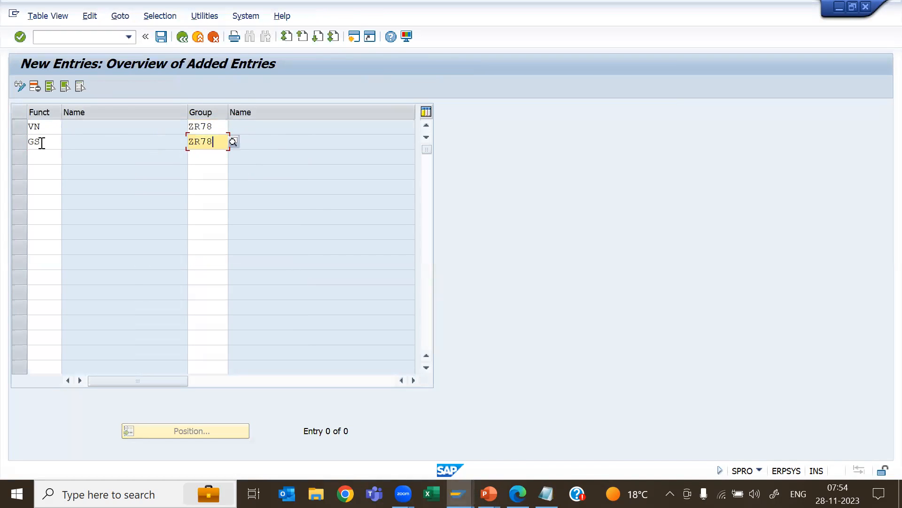
pyautogui.click(40, 156)
pyautogui.write('IP')
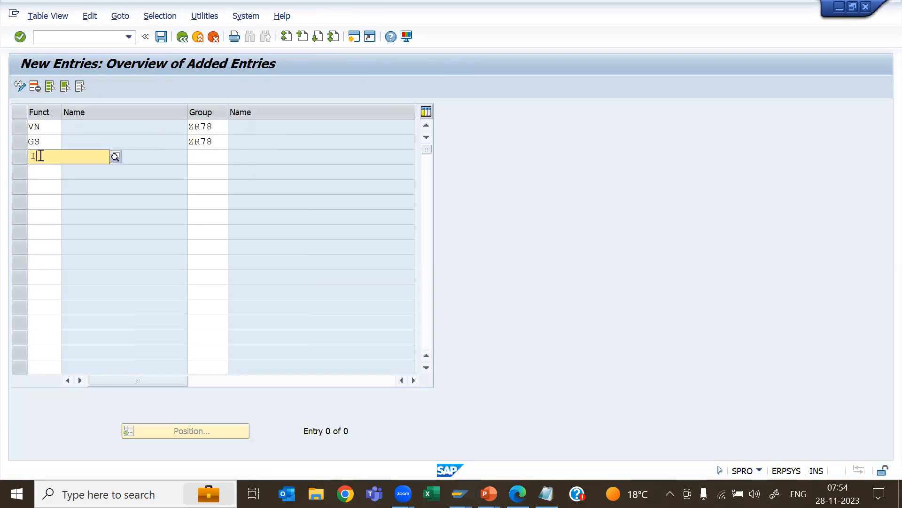
pyautogui.press('Tab')
pyautogui.hotkey('ctrl', 'v')
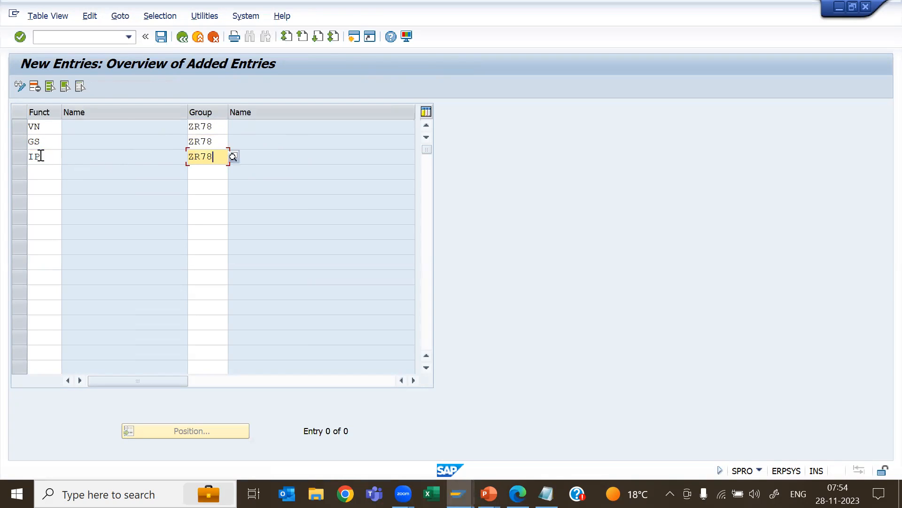
# - Add partner function OA for account group ZR78 and validate all the new entries, accepting the namespace warnings
pyautogui.click(39, 170)
pyautogui.write('OA')
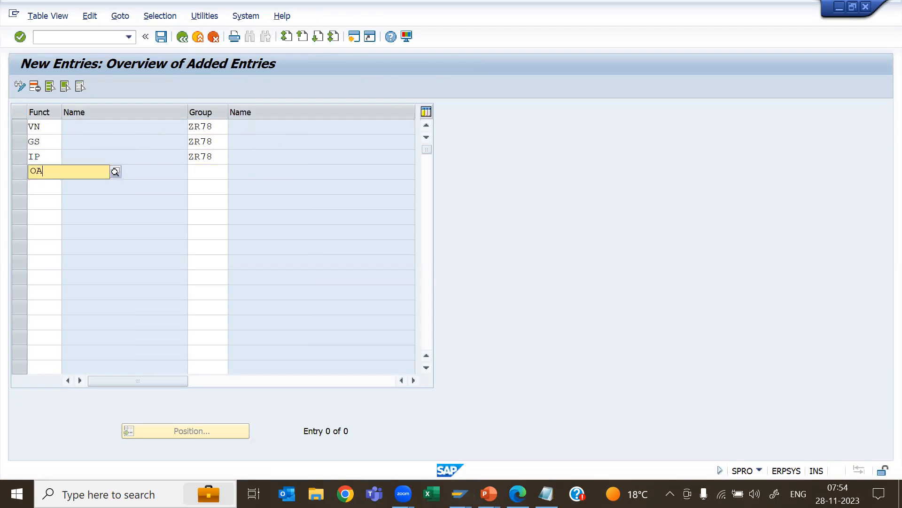
pyautogui.click(194, 172)
pyautogui.hotkey('ctrl', 'v')
pyautogui.press('Return')
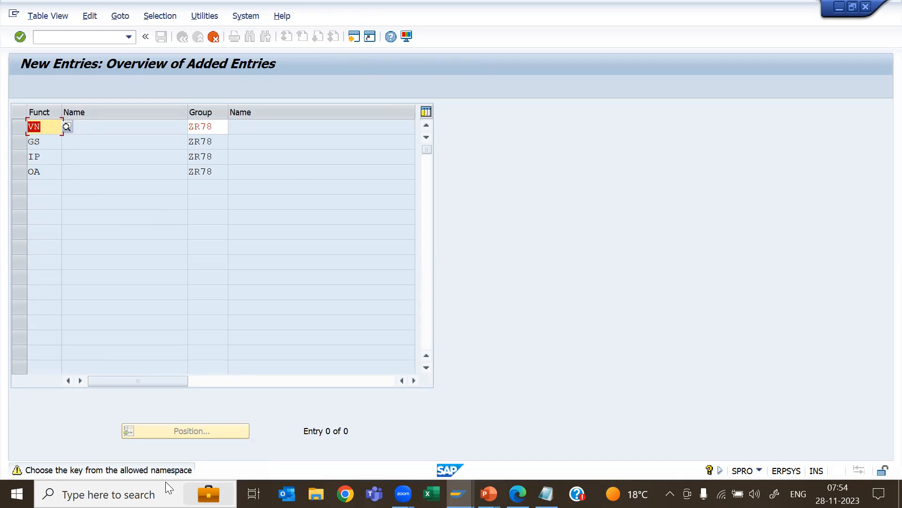
pyautogui.press('Return')
pyautogui.press('Return')
pyautogui.press('Return')
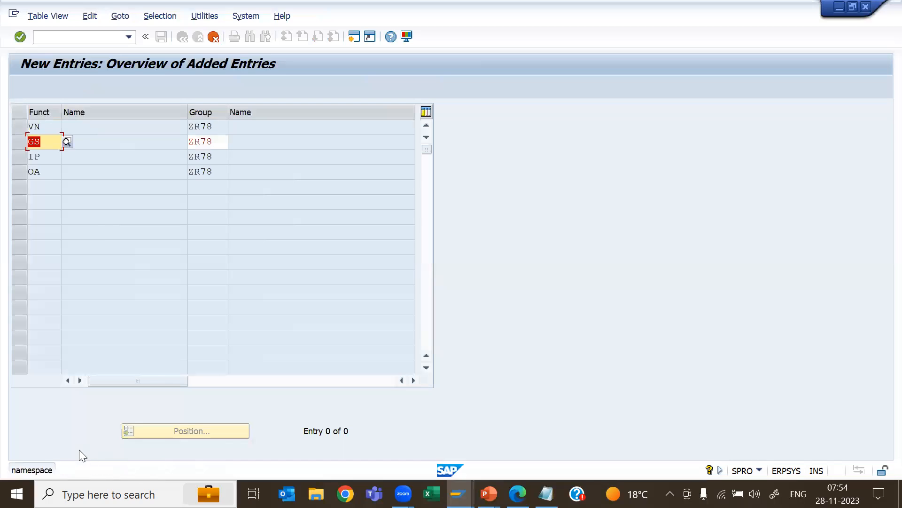
pyautogui.press('Return')
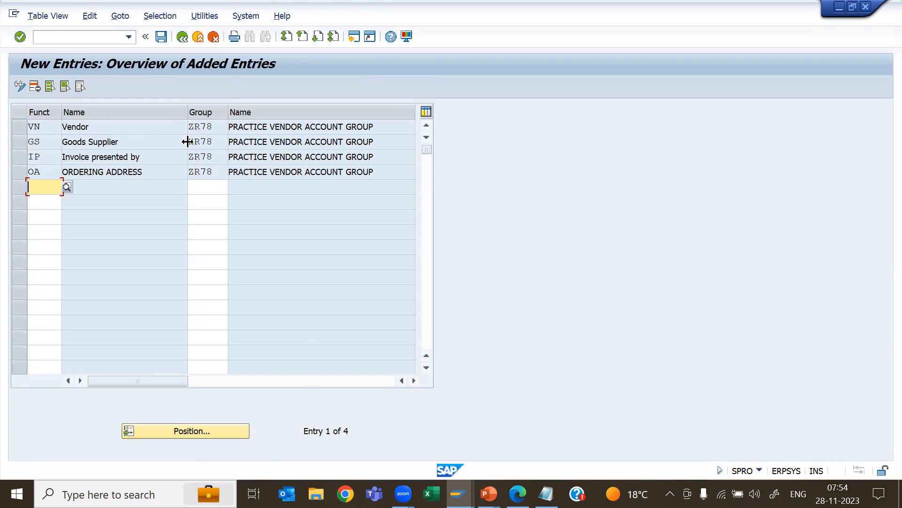
# - Save the entries to the customizing request "MM: PARTNER FUNCTION_ 28.11.2023" and return to the permissible partner roles overview
pyautogui.click(158, 39)
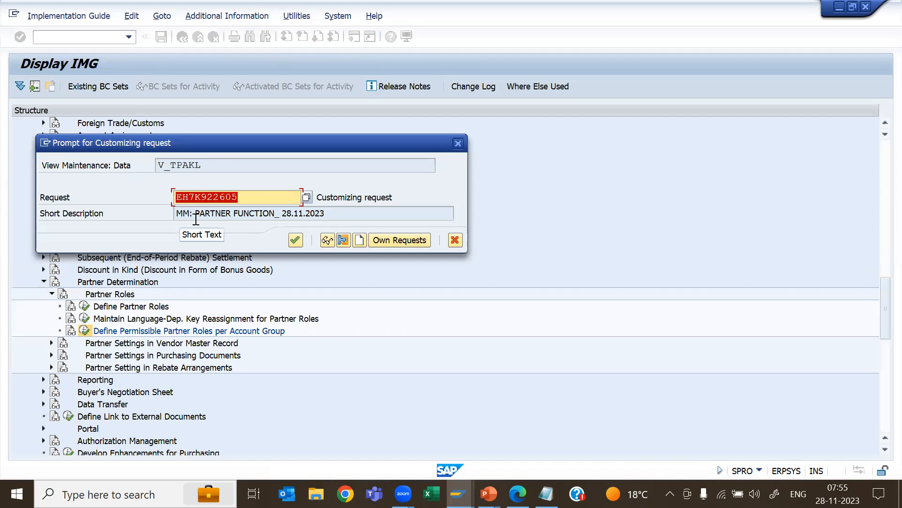
pyautogui.moveTo(331, 215); pyautogui.dragTo(177, 214)
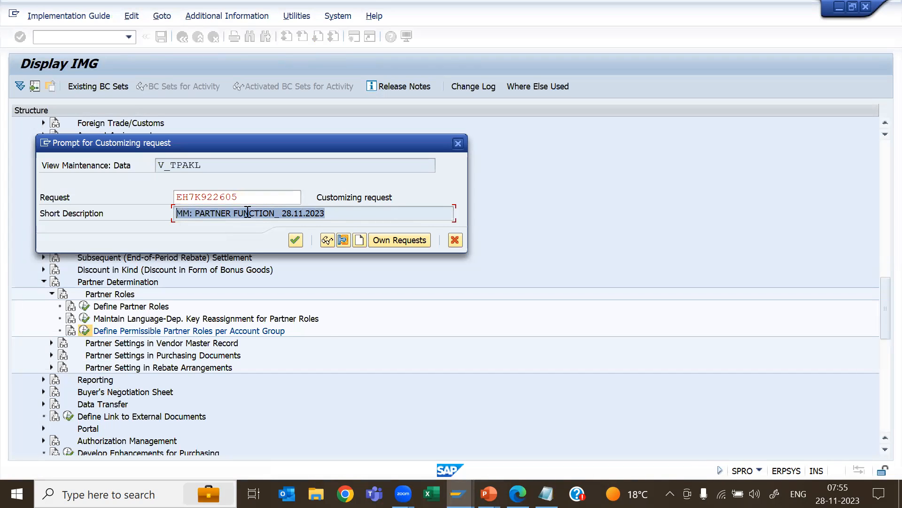
pyautogui.click(294, 241)
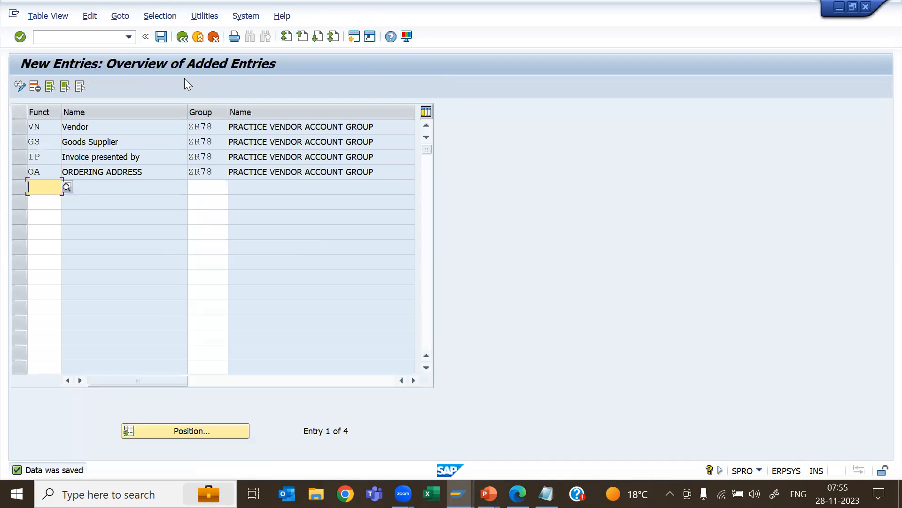
pyautogui.click(183, 38)
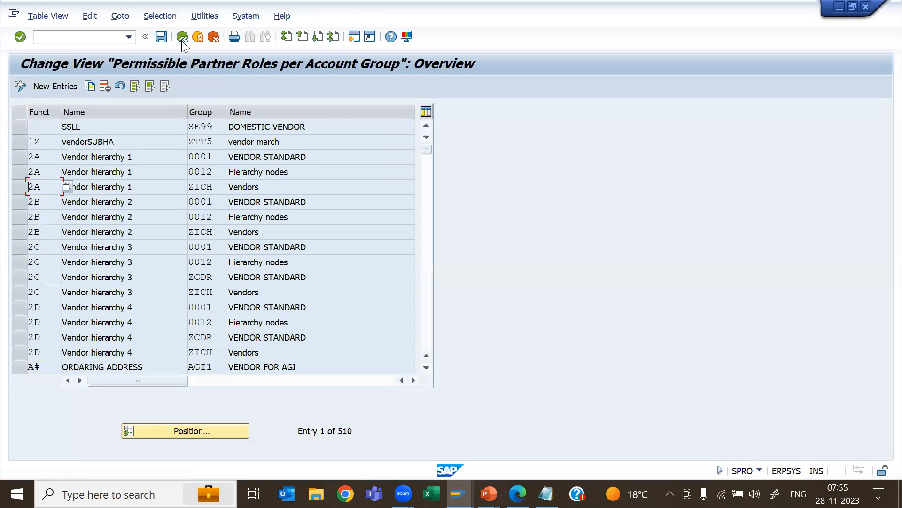
# - Switch to the PowerPoint slide show and advance past the Step 2 slide to the next Partner Determination slide
pyautogui.hotkey('alt', 'Tab')
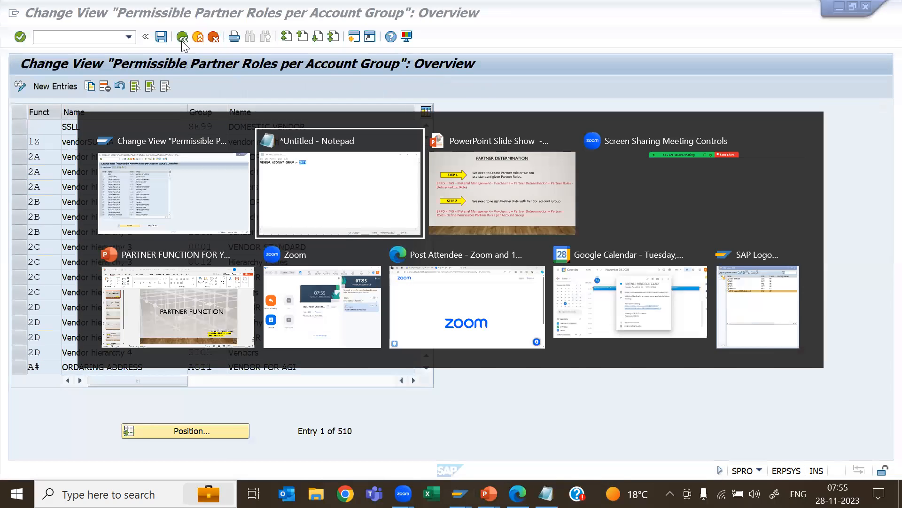
pyautogui.hotkey('alt', 'Tab')
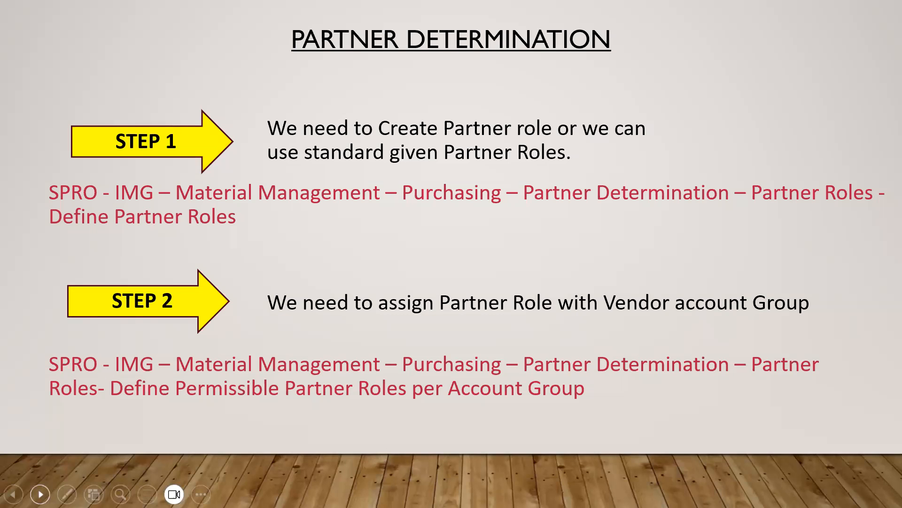
pyautogui.press('Right')
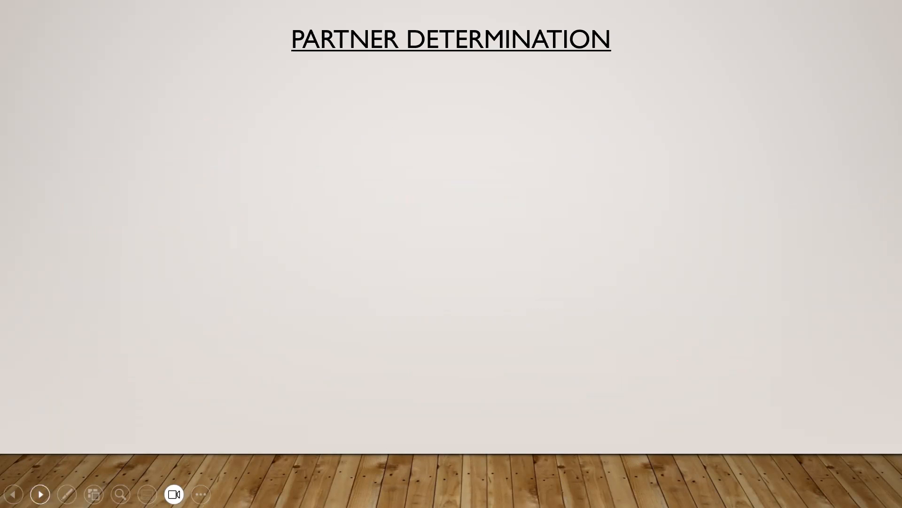
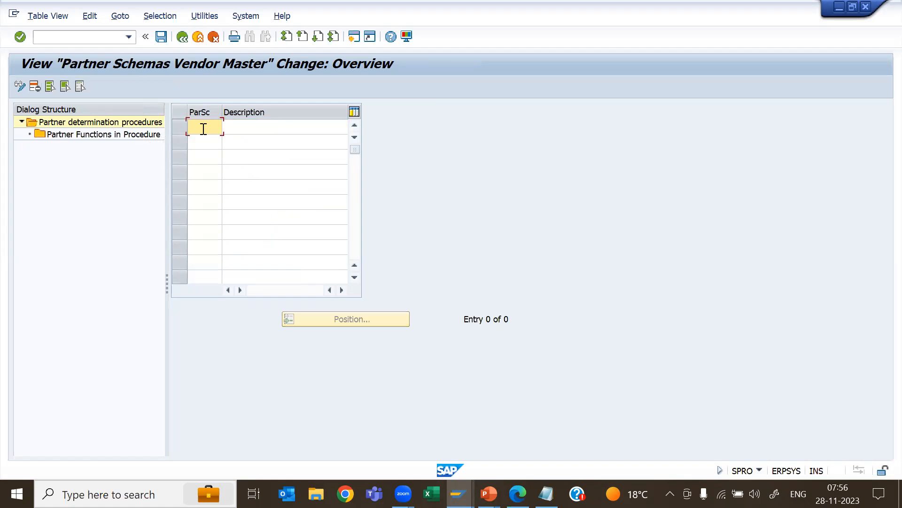
# - Create vendor master partner schema Z129 with the description "TEST PART SCHEMA"
pyautogui.write('Z')
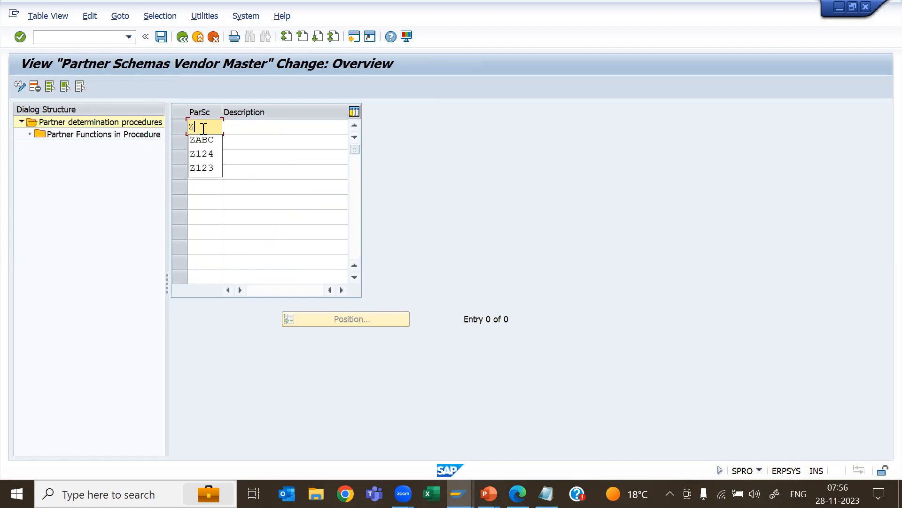
pyautogui.press('F10')
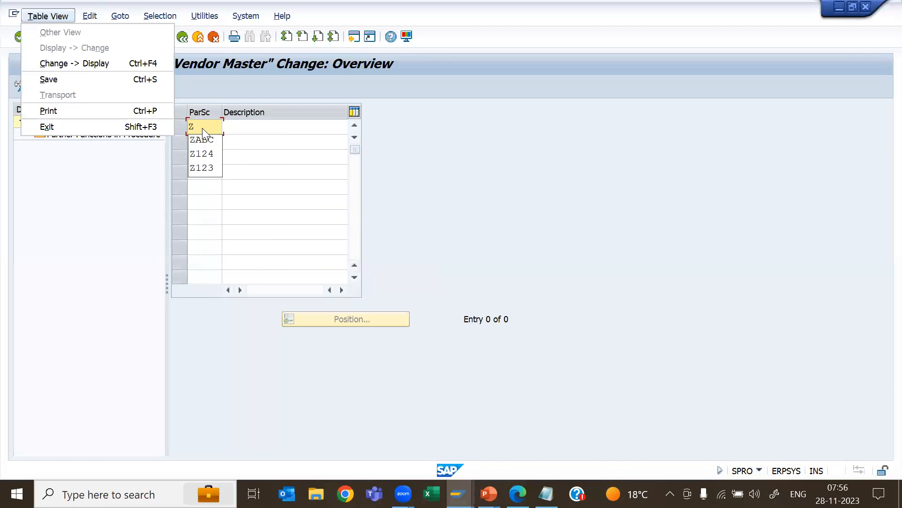
pyautogui.click(203, 128)
pyautogui.write('129')
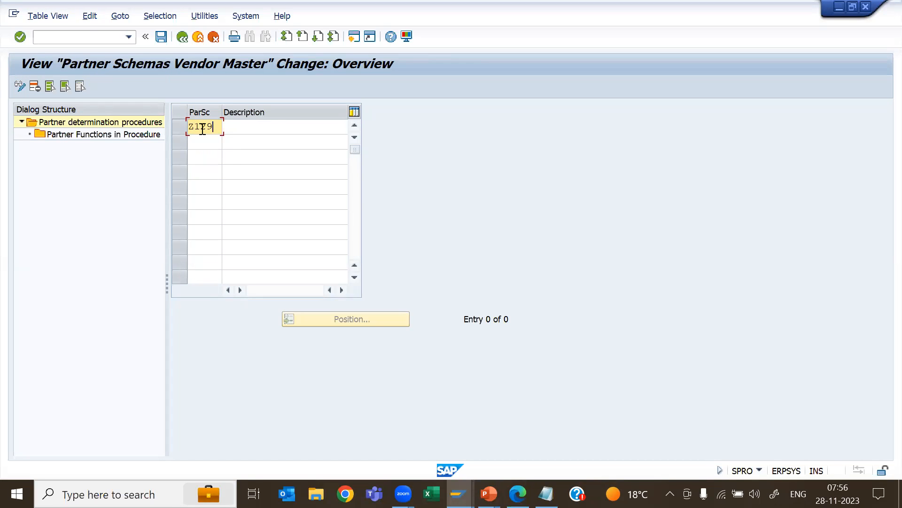
pyautogui.click(253, 128)
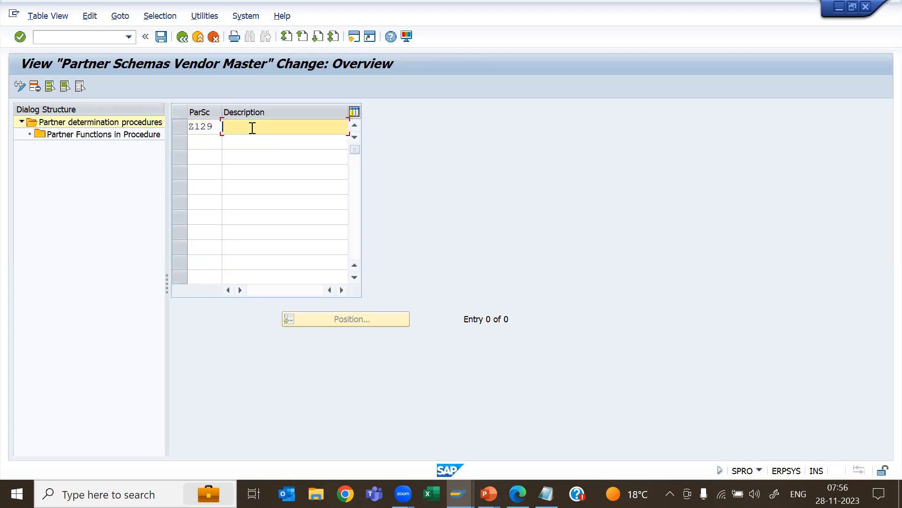
pyautogui.write('TEST ')
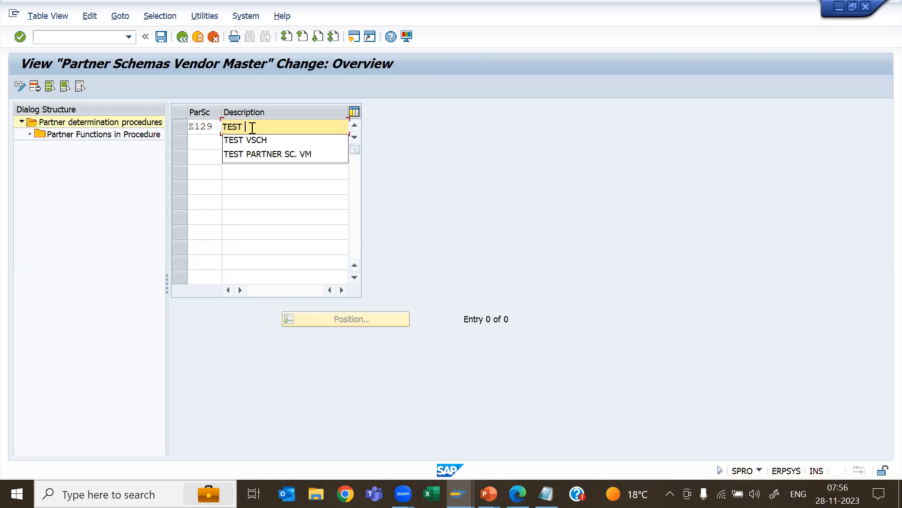
pyautogui.write('PART ')
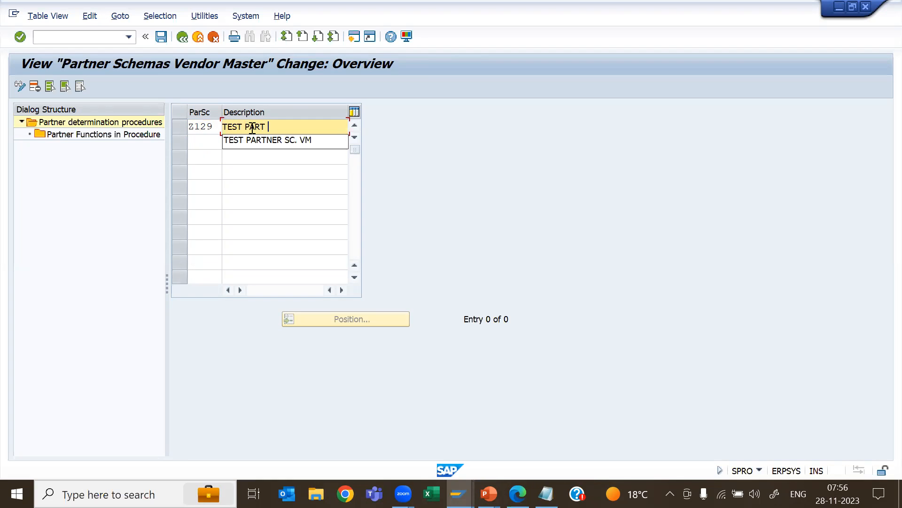
pyautogui.write('SCHEE')
pyautogui.press('BackSpace')
pyautogui.write('MA')
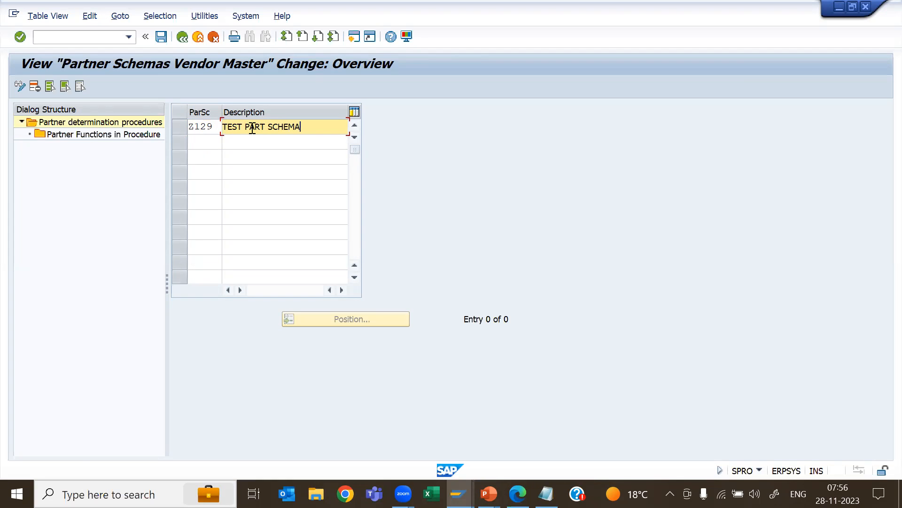
pyautogui.press('Return')
# - Select schema Z129 and start new entries under its Partner Functions in Procedure
pyautogui.click(178, 127)
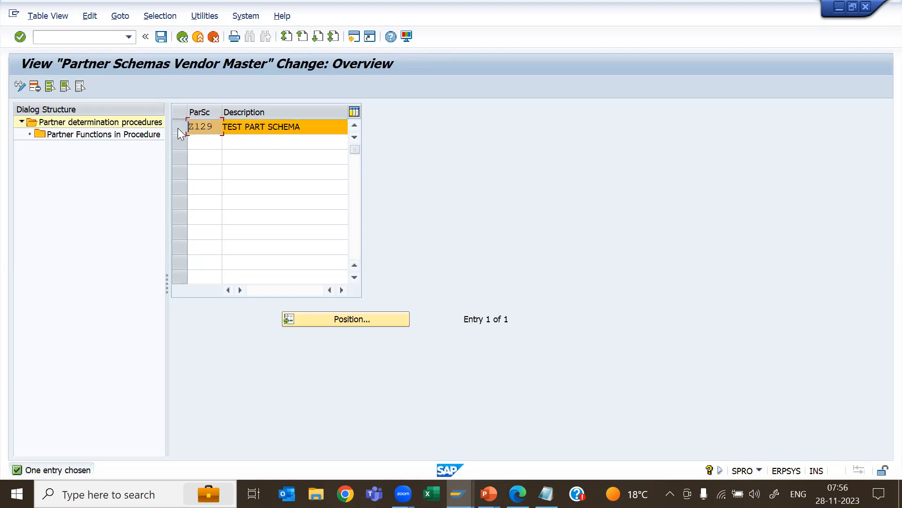
pyautogui.doubleClick(72, 136)
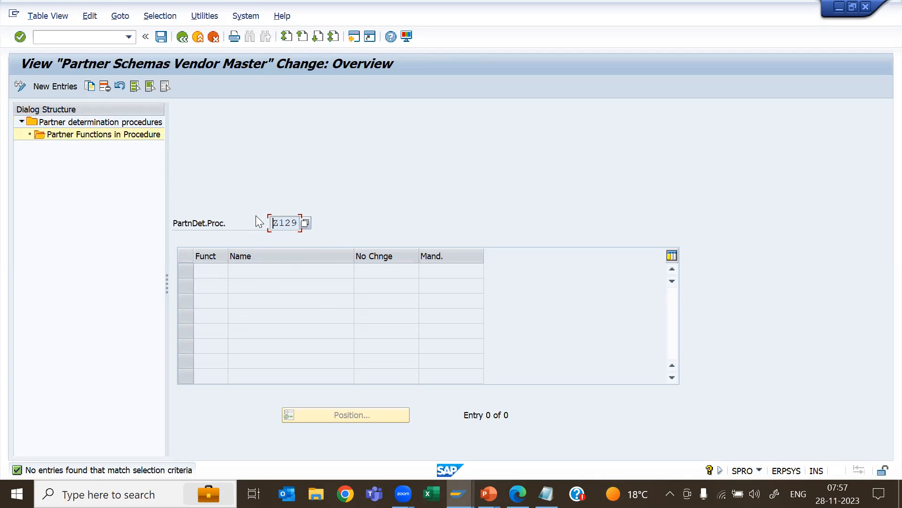
pyautogui.click(59, 87)
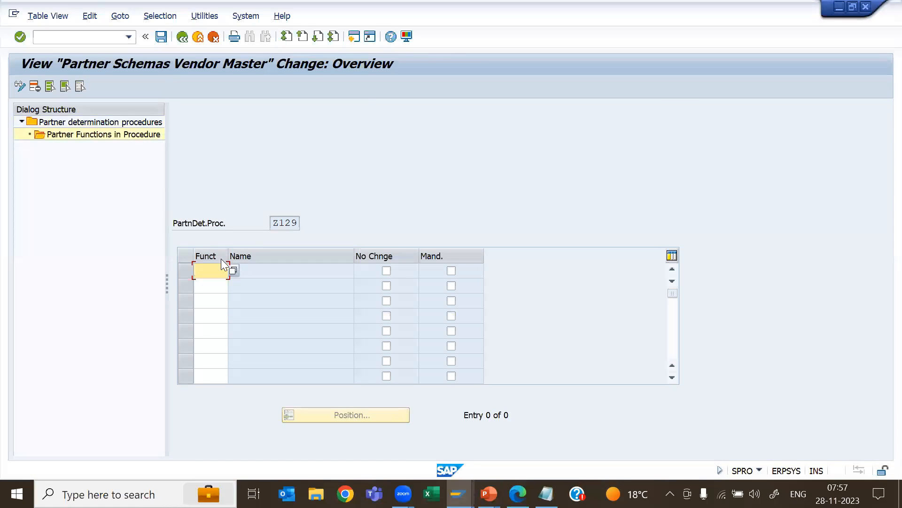
# - Browse the value list of available partner functions for the first entry and close it without choosing one
pyautogui.click(234, 271)
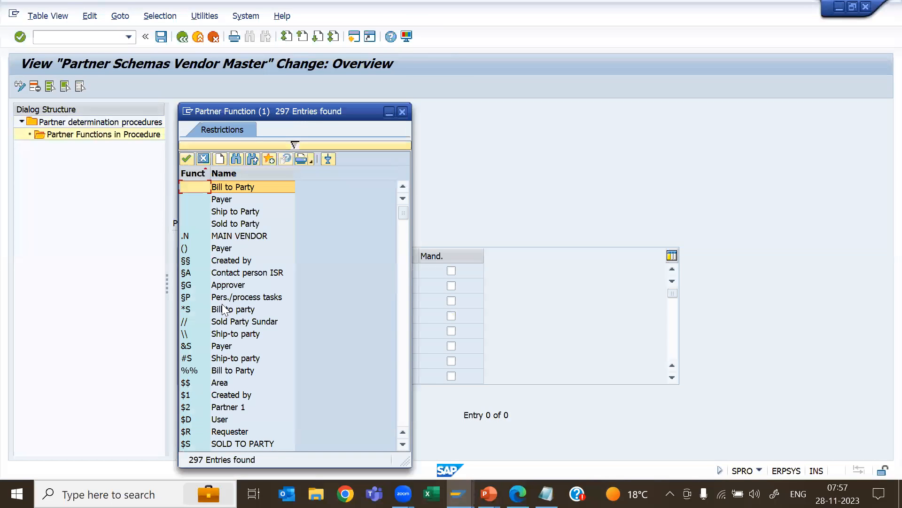
pyautogui.scroll(-10, 224, 310)
pyautogui.scroll(-20, 223, 306)
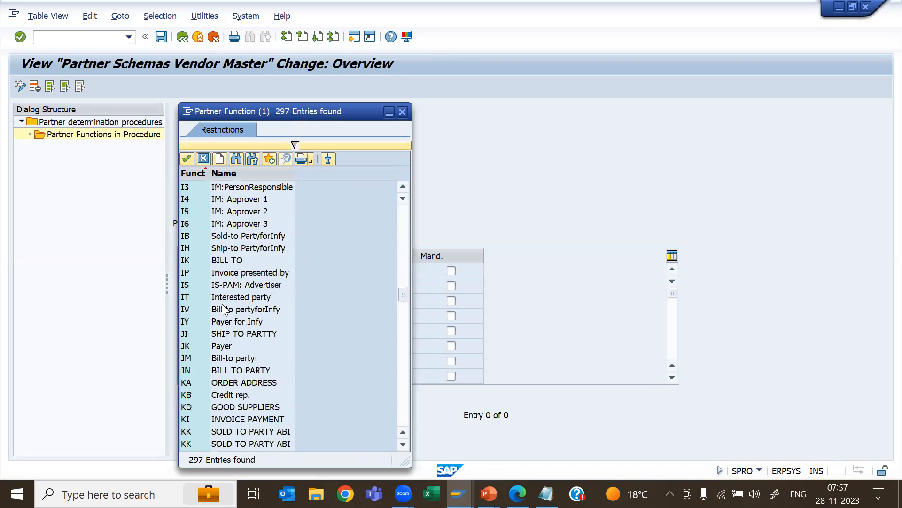
pyautogui.click(402, 112)
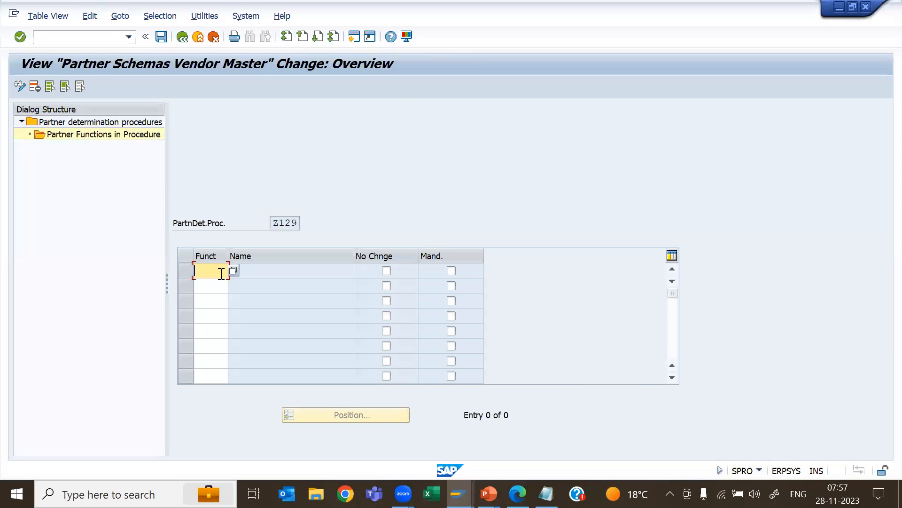
# - Add partner functions VN, GS, OA and IP to schema Z129 and save them to the proposed customizing request
pyautogui.write('VN')
pyautogui.click(215, 300)
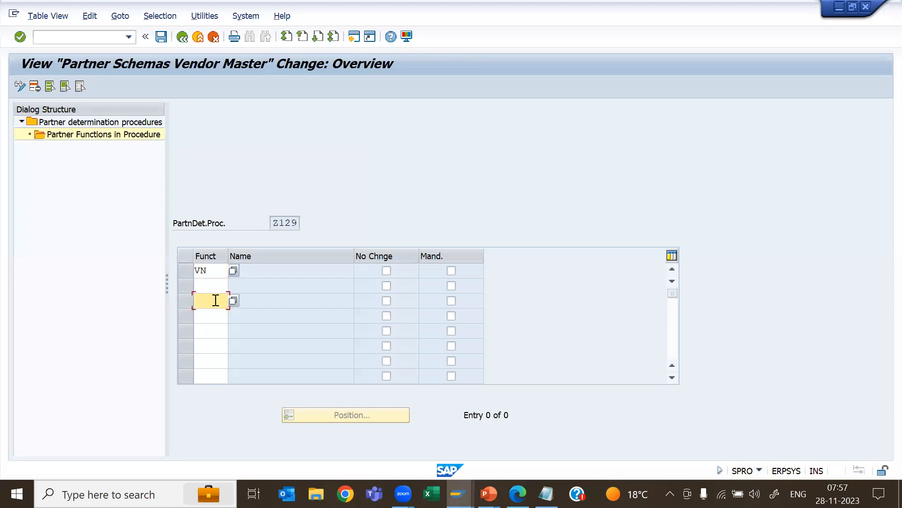
pyautogui.click(208, 284)
pyautogui.write('GS')
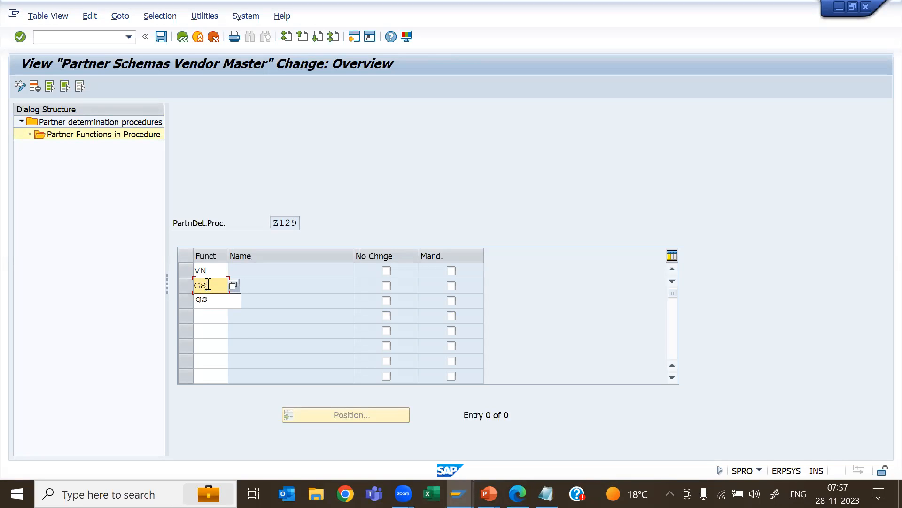
pyautogui.press('Return')
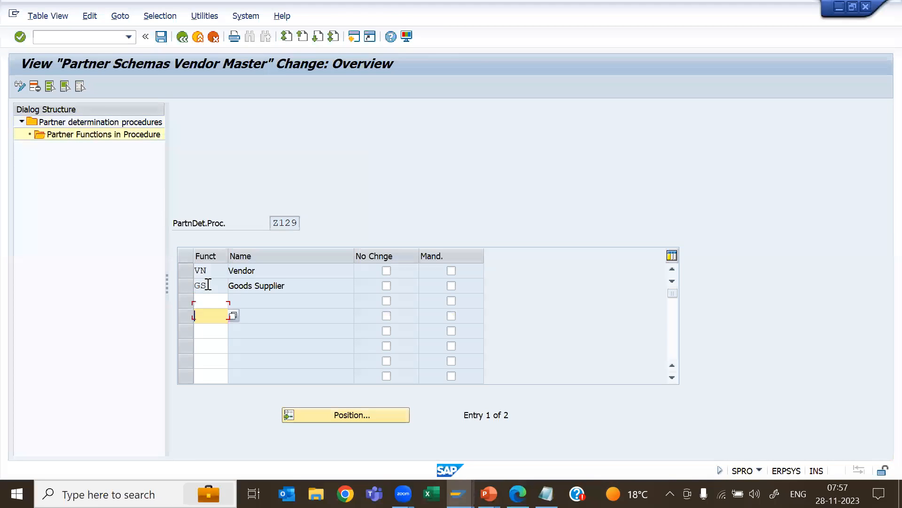
pyautogui.click(208, 302)
pyautogui.write('OA')
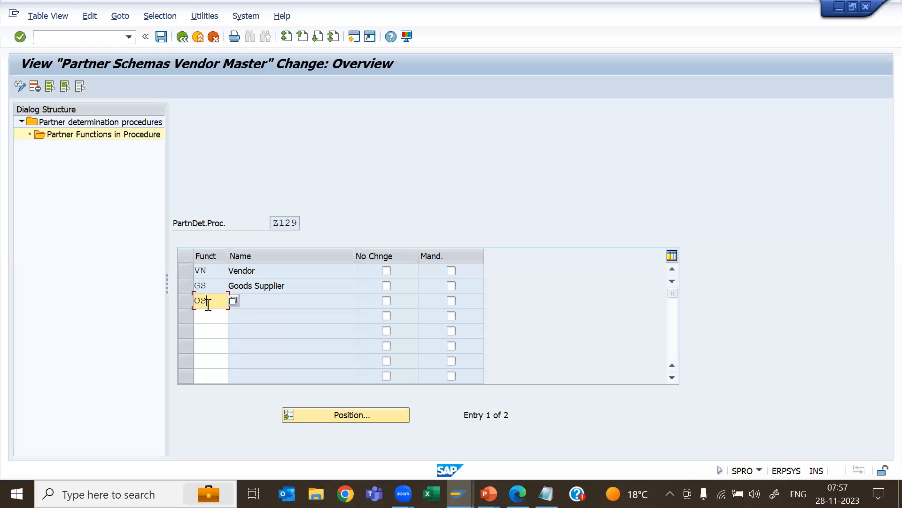
pyautogui.click(209, 315)
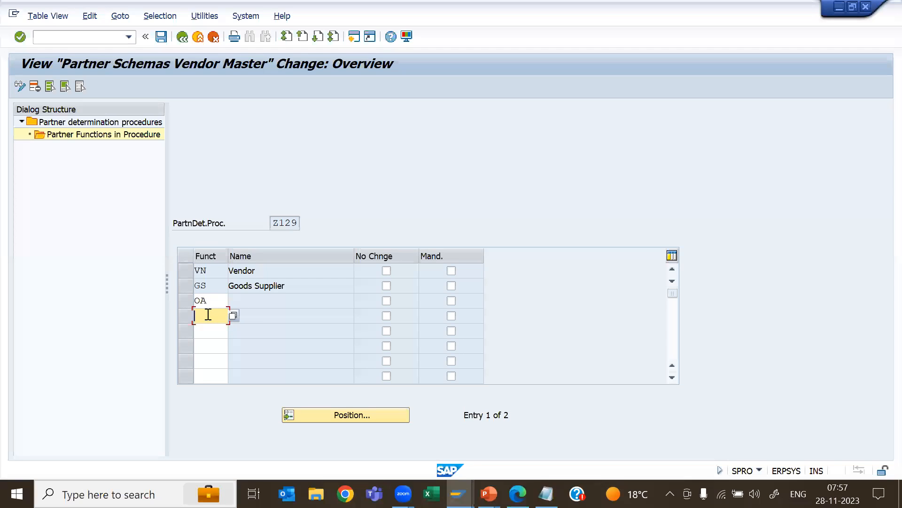
pyautogui.write('IP')
pyautogui.press('Return')
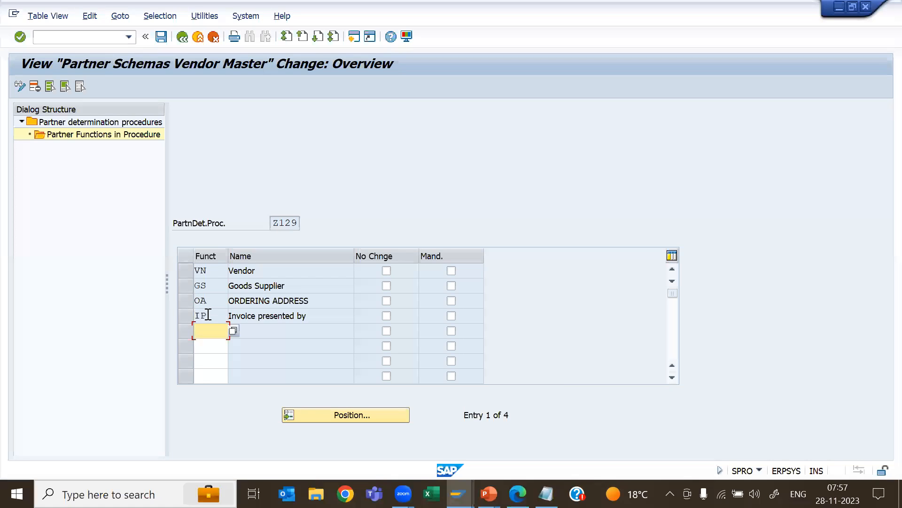
pyautogui.click(164, 38)
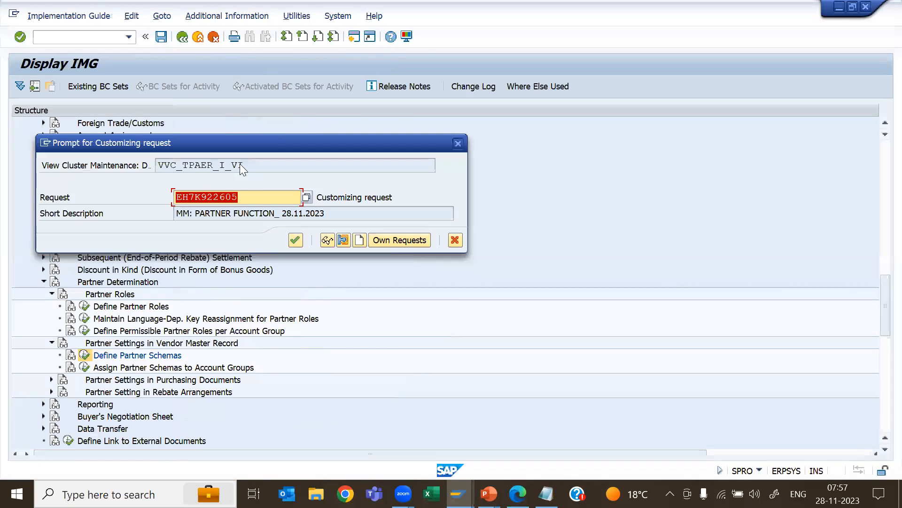
pyautogui.click(295, 240)
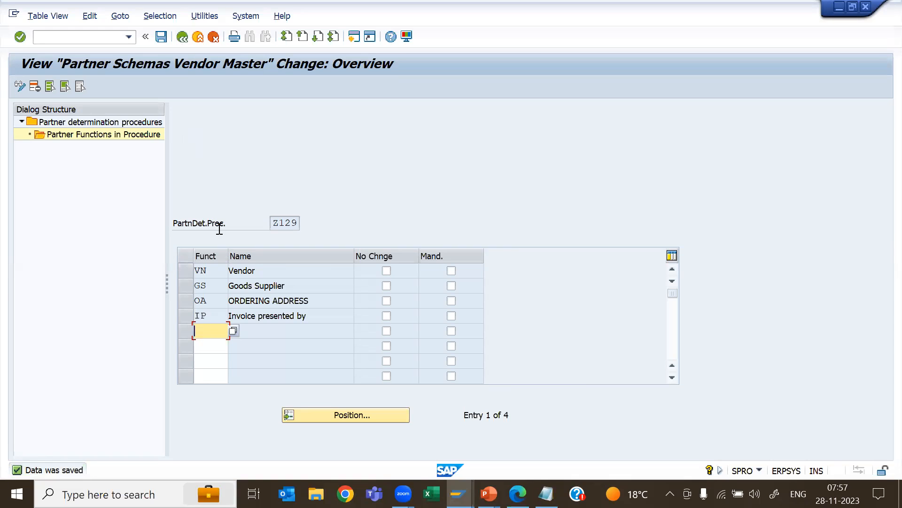
# - Switch to Notepad and add the line "PARTNER SCHEEMA:- Z129" below the vendor account group
pyautogui.click(296, 225)
pyautogui.moveTo(297, 224); pyautogui.dragTo(271, 222)
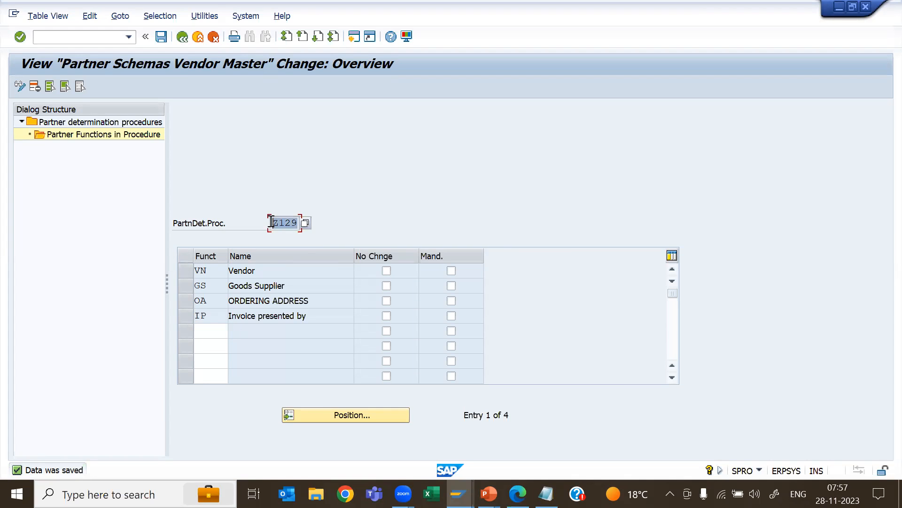
pyautogui.hotkey('alt', 'Tab')
pyautogui.hotkey('alt', 'Tab')
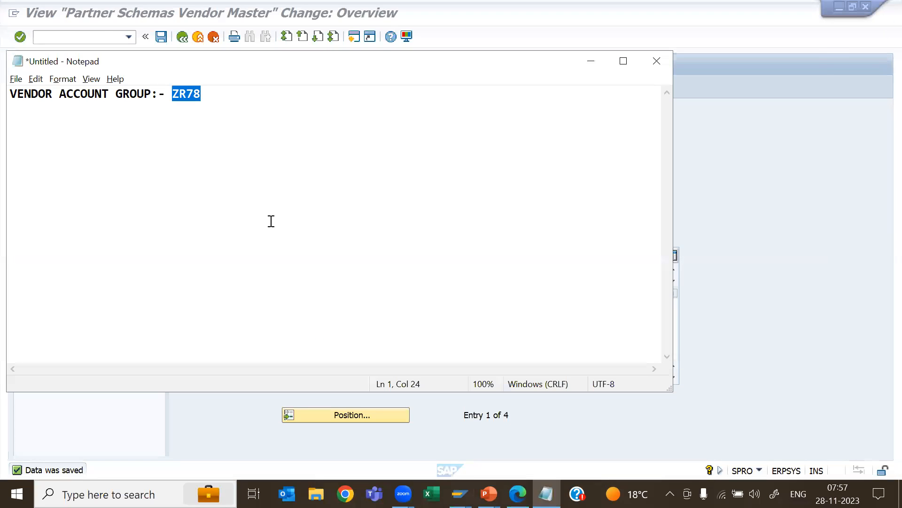
pyautogui.click(212, 100)
pyautogui.press('Return')
pyautogui.press('Return')
pyautogui.write('PARTNER SCHEEMA:- Z129')
pyautogui.press('Return')
# - Switch back to SAP and leave the partner schema maintenance to return to the Display IMG structure
pyautogui.hotkey('alt', 'Tab')
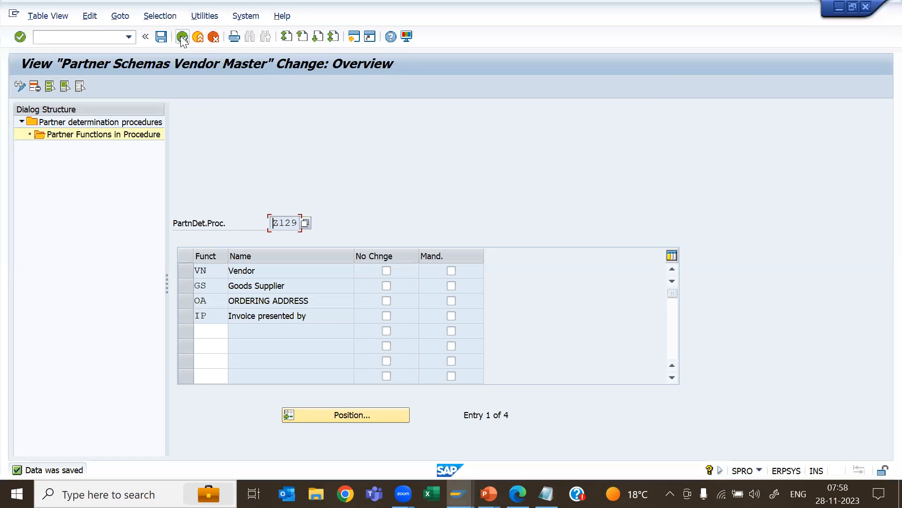
pyautogui.click(183, 37)
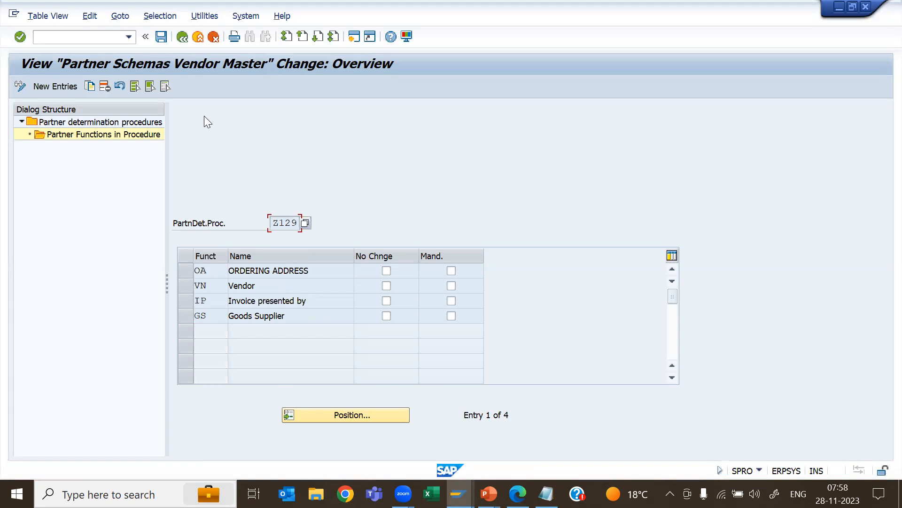
pyautogui.click(183, 41)
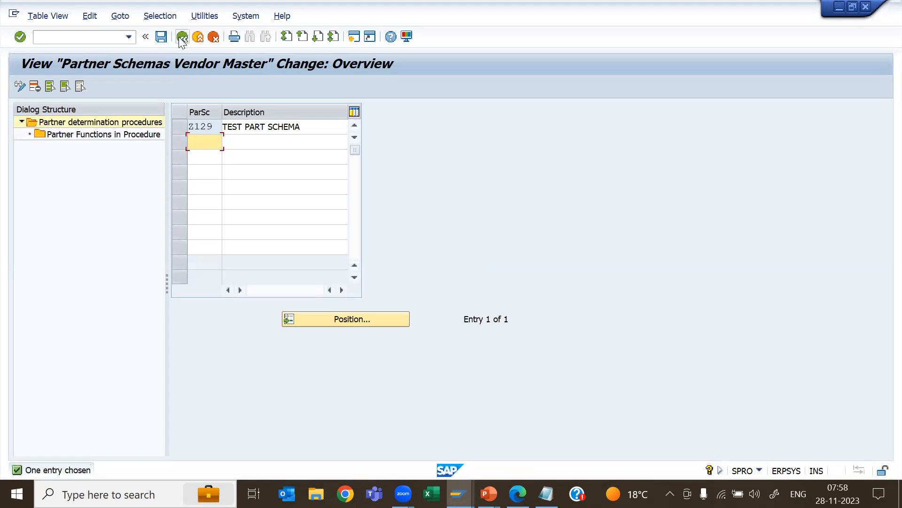
pyautogui.click(181, 37)
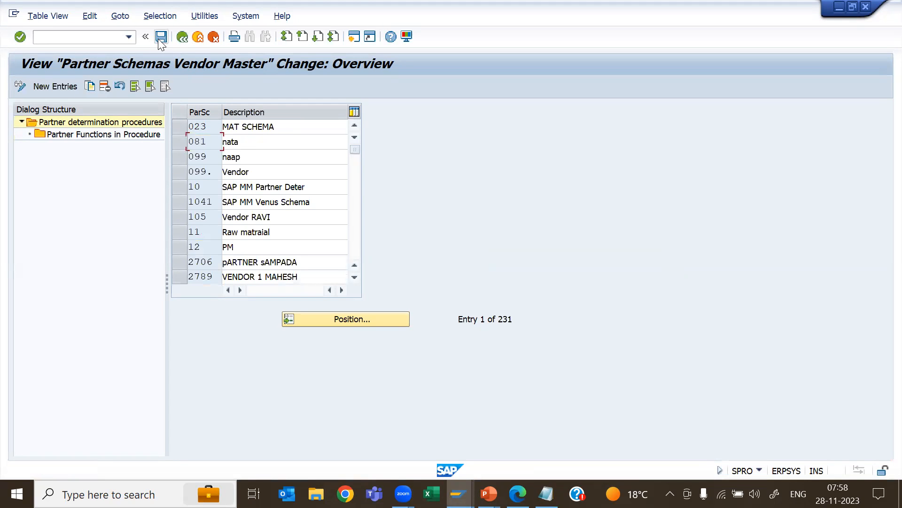
pyautogui.click(184, 41)
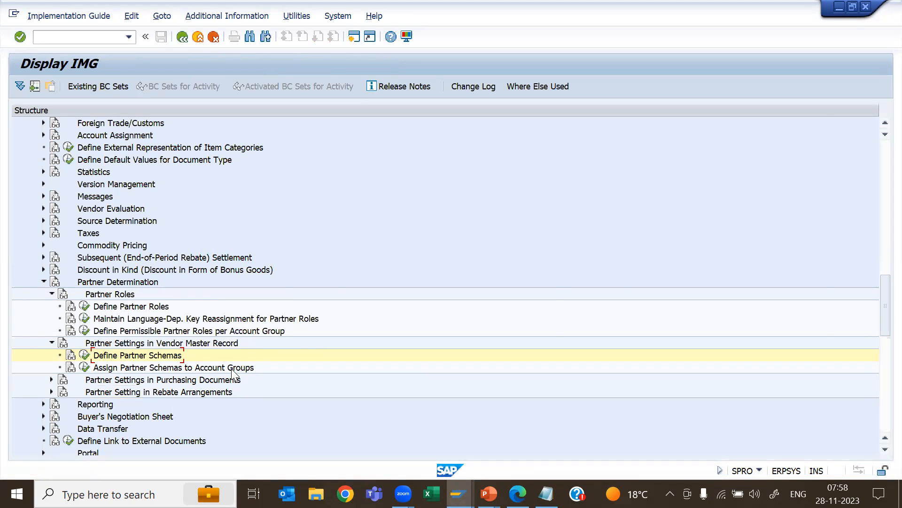
# - Switch to the PowerPoint slide show and reveal Step 4 on the Partner Determination slide
pyautogui.hotkey('alt', 'Tab')
pyautogui.press('Tab')
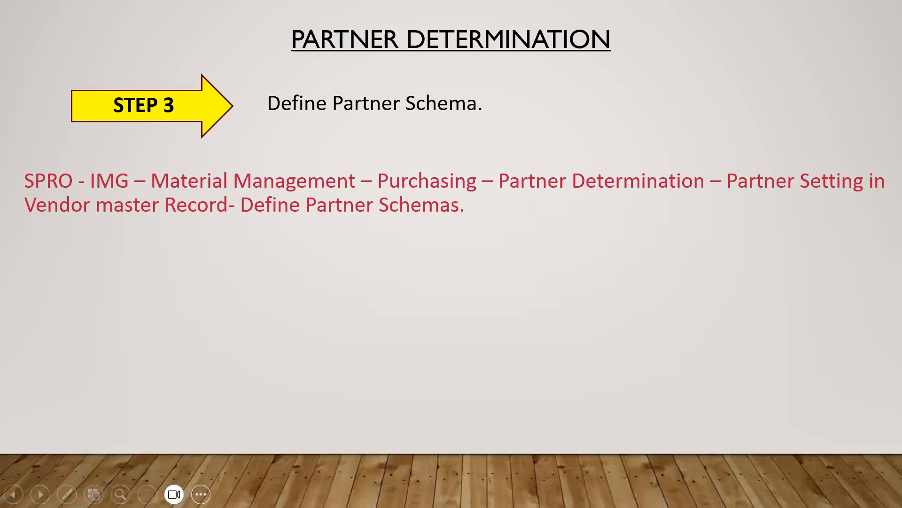
pyautogui.press('Right')
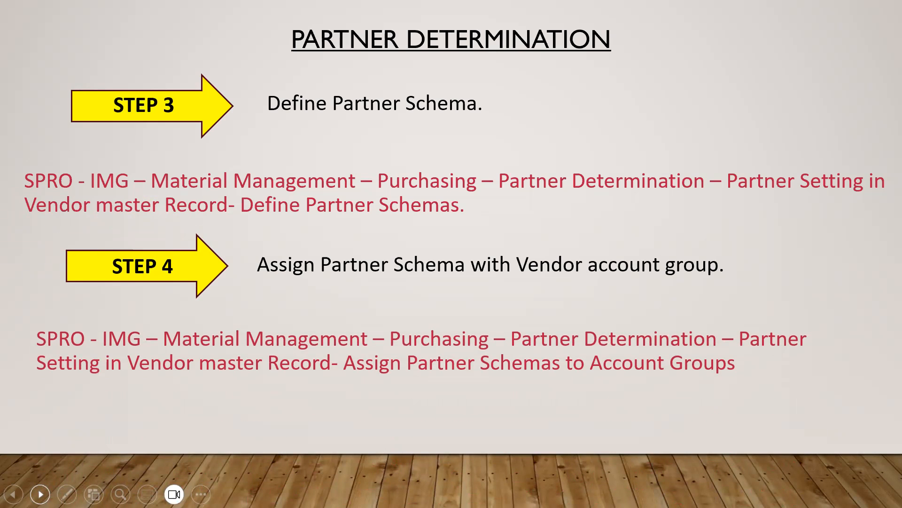
# - Switch to SAP, open Assign Partner Schemas to Account Groups and position the list at account group ZR78
pyautogui.hotkey('alt', 'Tab')
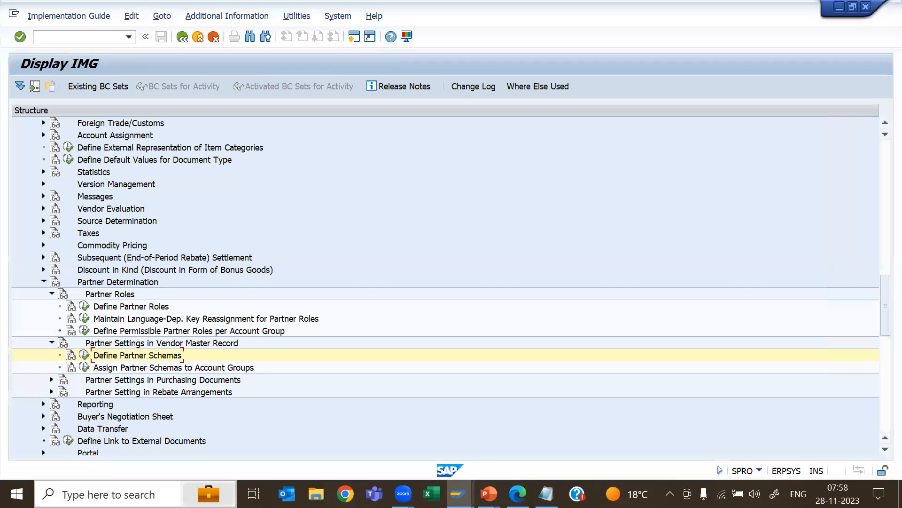
pyautogui.click(85, 367)
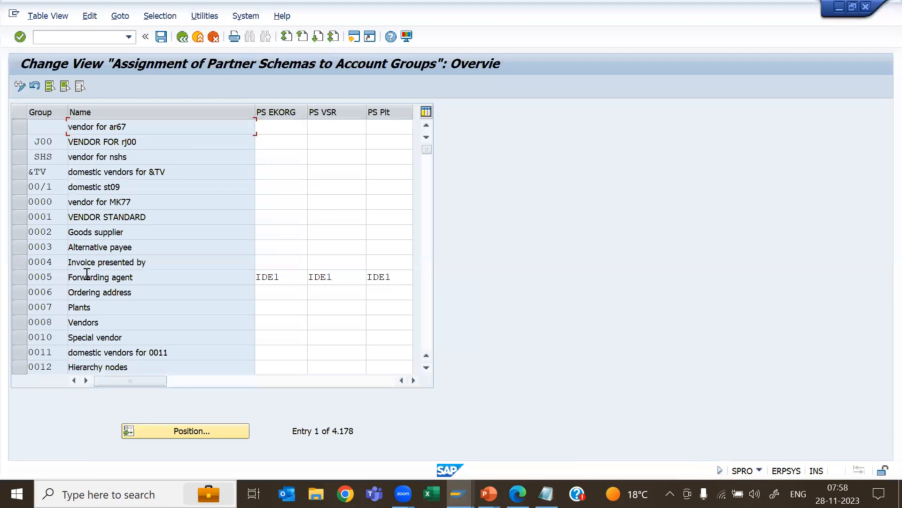
pyautogui.click(149, 429)
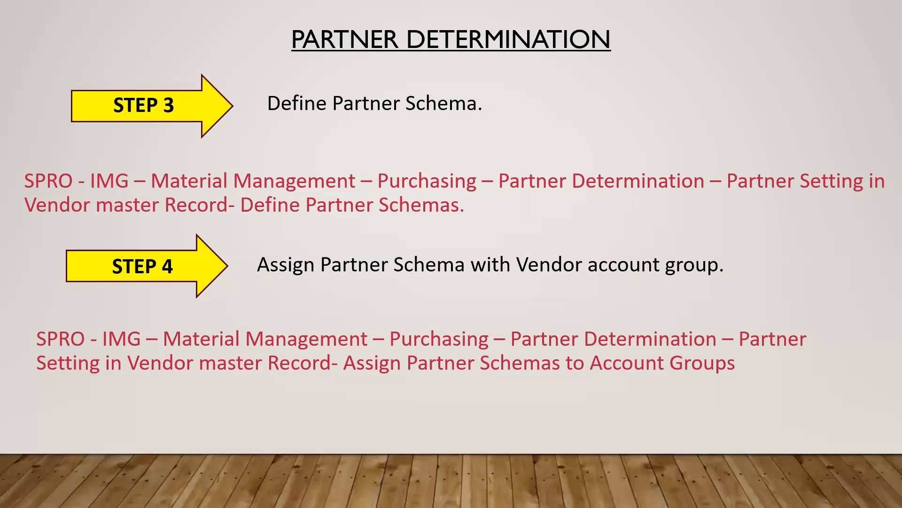
pyautogui.hotkey('alt', 'Tab')
pyautogui.hotkey('alt', 'Tab')
pyautogui.hotkey('alt', 'Tab')
pyautogui.hotkey('alt', 'Tab')
pyautogui.hotkey('alt', 'Tab')
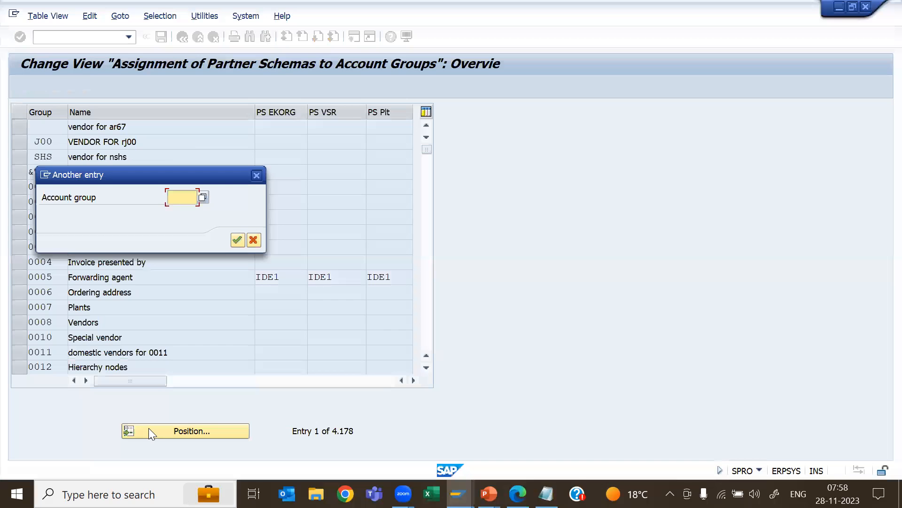
pyautogui.write('ZR')
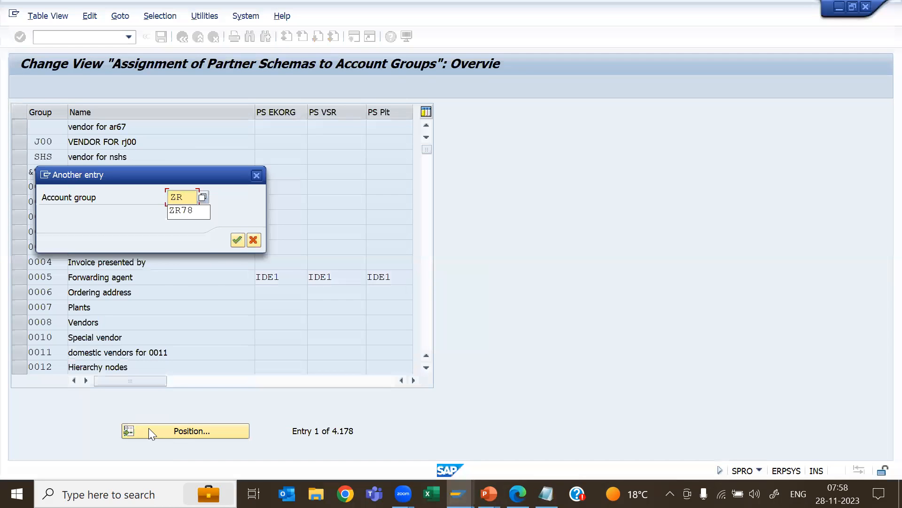
pyautogui.write('78')
pyautogui.press('Return')
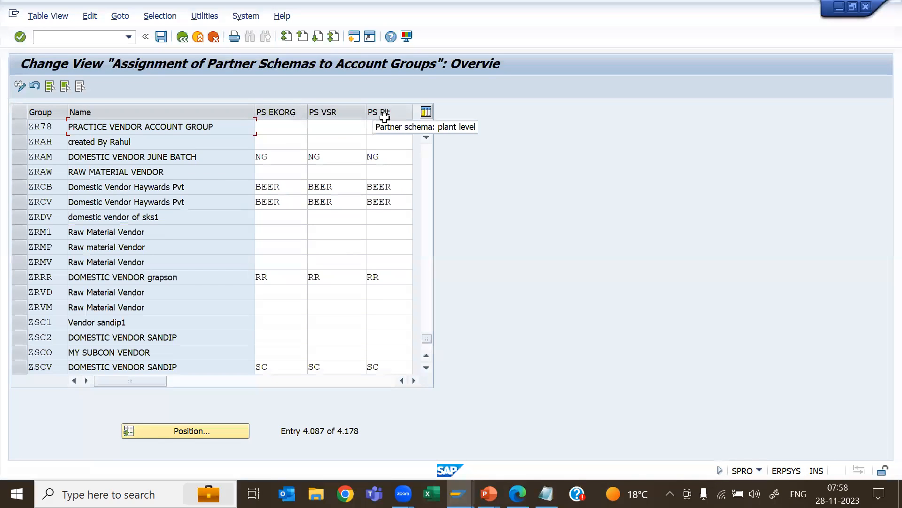
# - Copy schema Z129 from the Notepad note and enter it as ZR78's PS EKORG partner schema
pyautogui.click(291, 126)
pyautogui.hotkey('alt', 'Tab')
pyautogui.press('Tab')
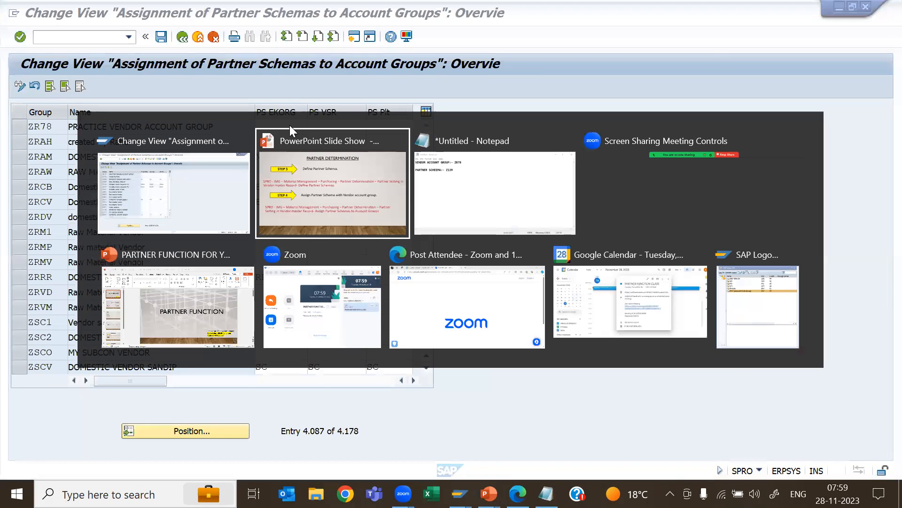
pyautogui.moveTo(169, 119); pyautogui.dragTo(136, 121)
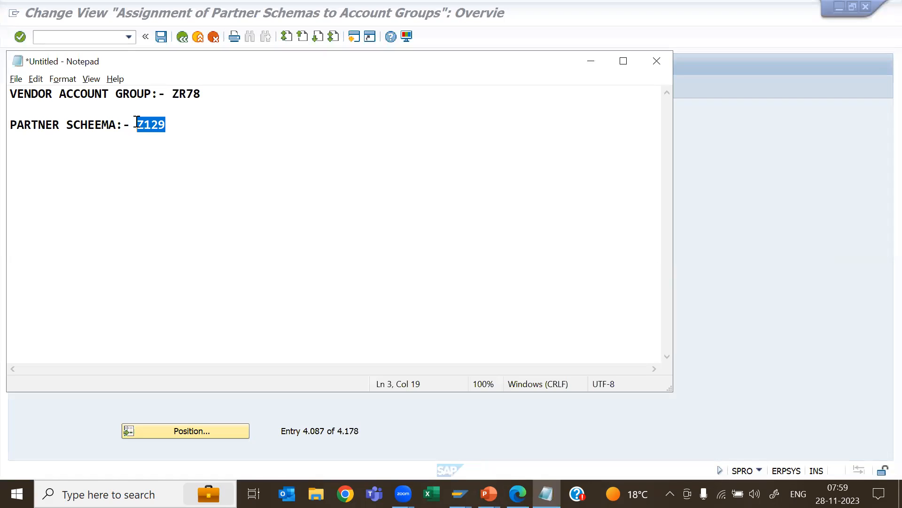
pyautogui.hotkey('ctrl', 'c')
pyautogui.hotkey('alt', 'Tab')
pyautogui.hotkey('ctrl', 'v')
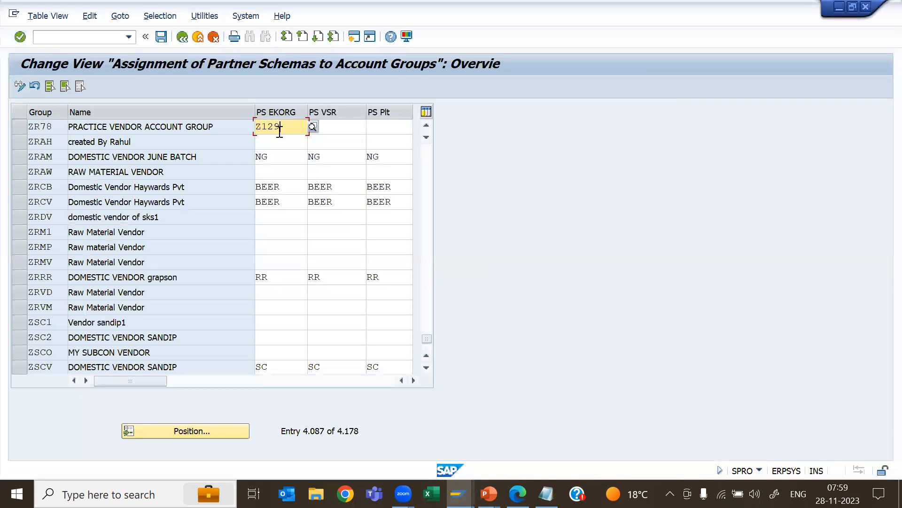
# - Enter Z129 as ZR78's PS VSR and PS Plt schemas and save the assignments to the customizing request
pyautogui.click(350, 124)
pyautogui.hotkey('ctrl', 'v')
pyautogui.click(400, 122)
pyautogui.hotkey('ctrl', 'v')
pyautogui.click(162, 39)
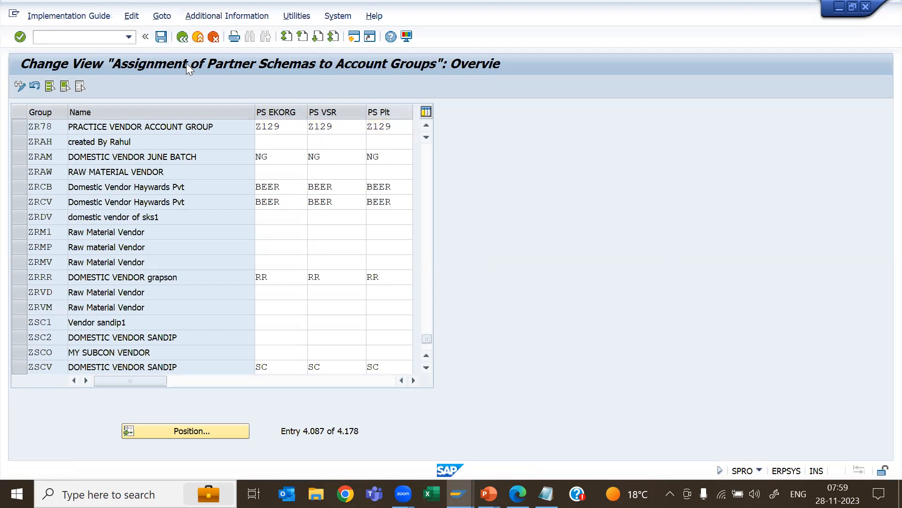
pyautogui.click(289, 240)
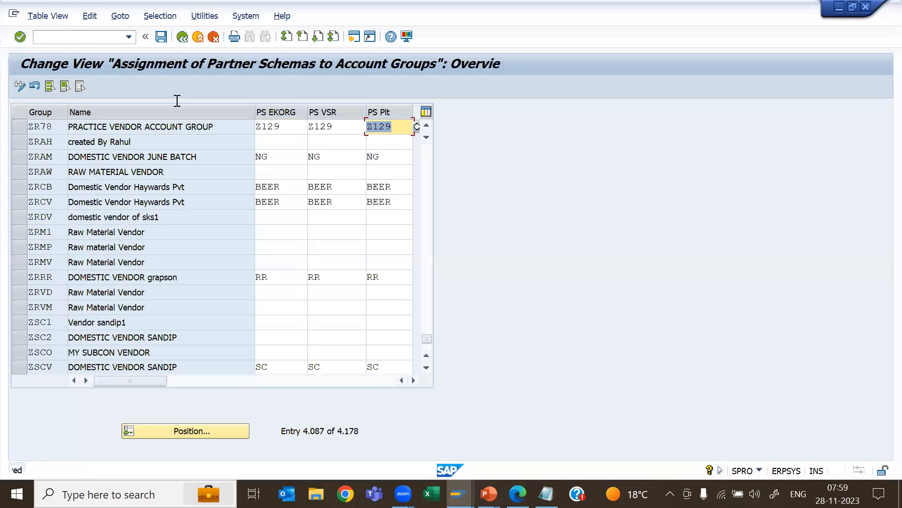
# - Review the Step 4 slide in PowerPoint, return to SAP and save the schema assignments again
pyautogui.hotkey('alt', 'Tab')
pyautogui.hotkey('alt', 'Tab')
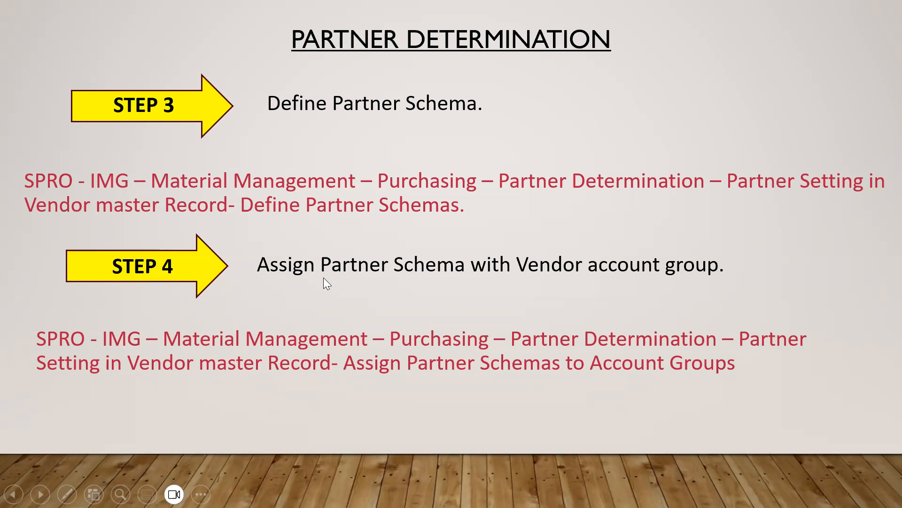
pyautogui.hotkey('alt', 'Tab')
pyautogui.click(162, 38)
# - Open the Vendor Account Groups maintenance with transaction /NOMSG
pyautogui.click(81, 39)
pyautogui.write('/NOMSM')
pyautogui.press('BackSpace')
pyautogui.write('G')
pyautogui.press('Return')
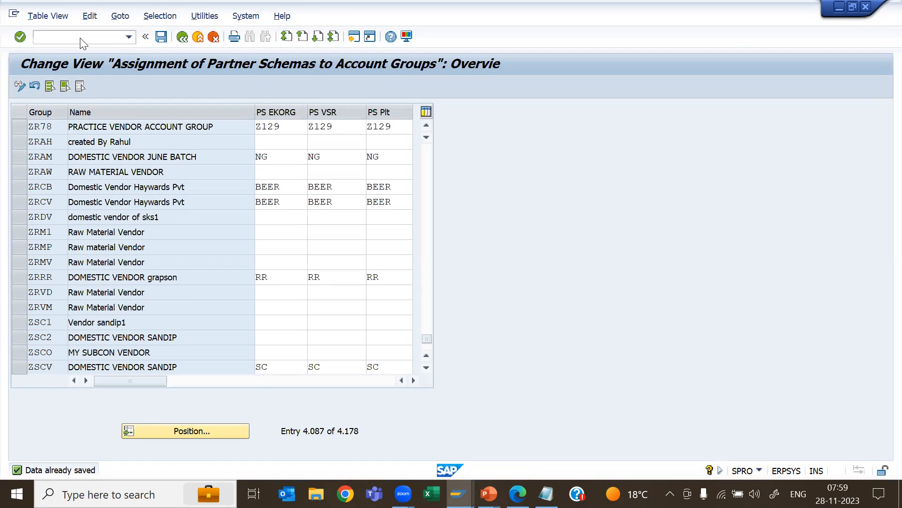
# - Position the vendor account group list at ZR78 and open that group's details to examine its partner schemas
pyautogui.click(144, 428)
pyautogui.press('space')
pyautogui.press('Down')
pyautogui.press('Return')
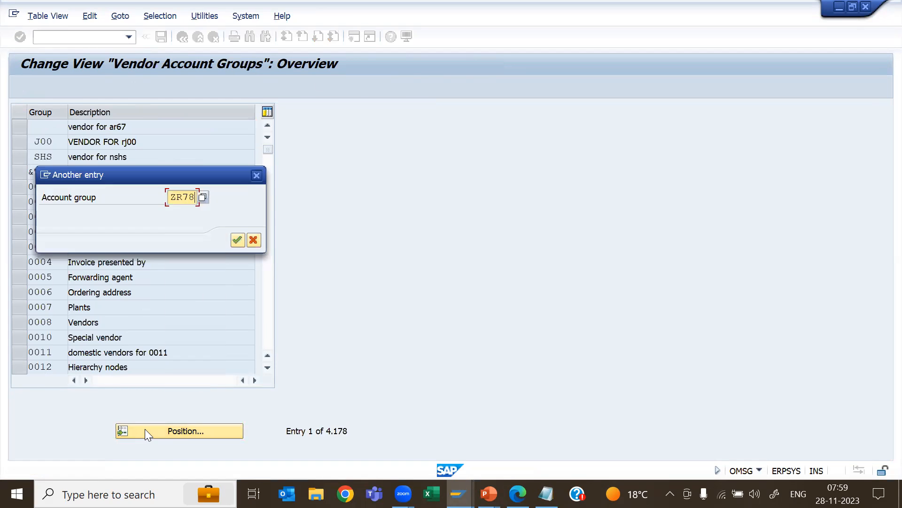
pyautogui.press('Return')
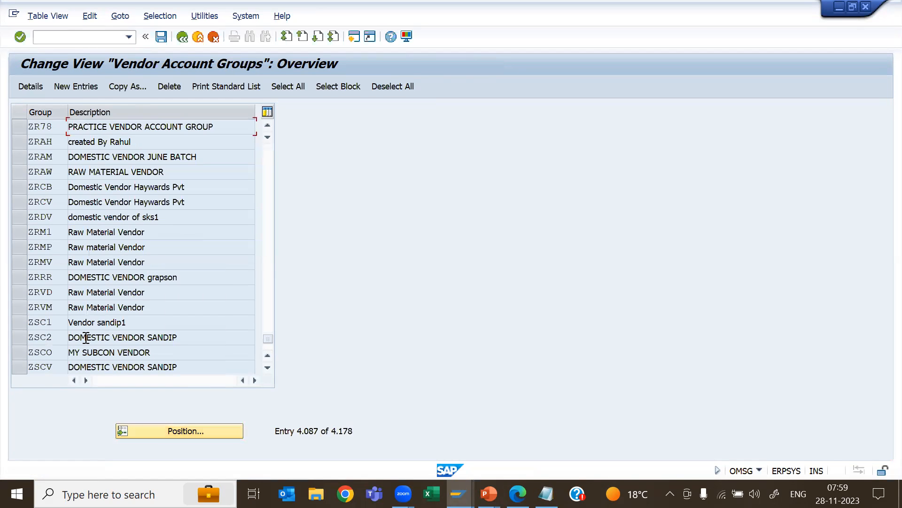
pyautogui.click(19, 127)
pyautogui.click(27, 92)
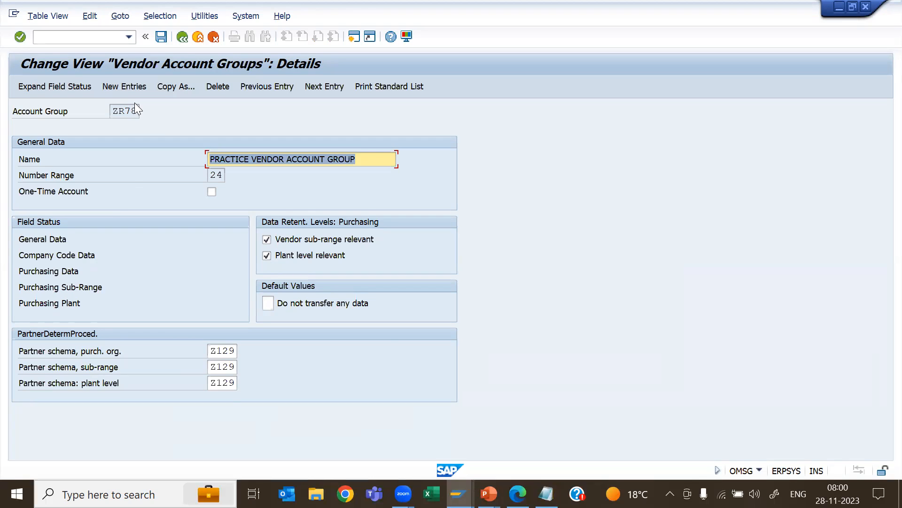
# - Switch to the PowerPoint slide show and advance past the Step 4 slide
pyautogui.hotkey('alt', 'Tab')
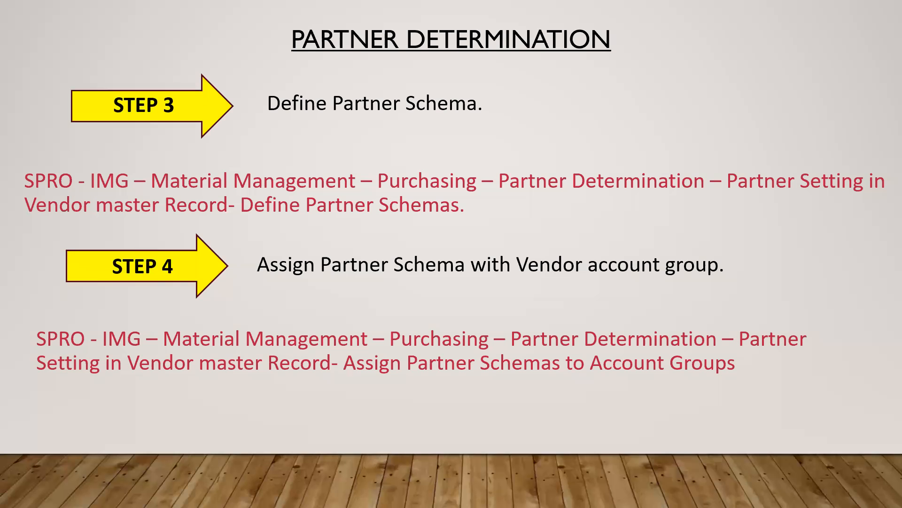
pyautogui.click(40, 494)
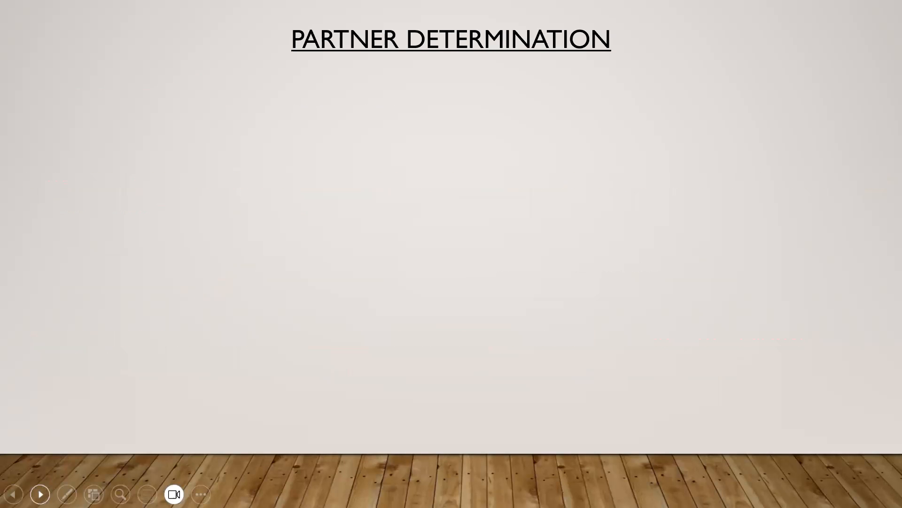
# - Review the Step 5 and Step 6 slides on defining and assigning partner schemas, then switch back to SAP
pyautogui.click(40, 494)
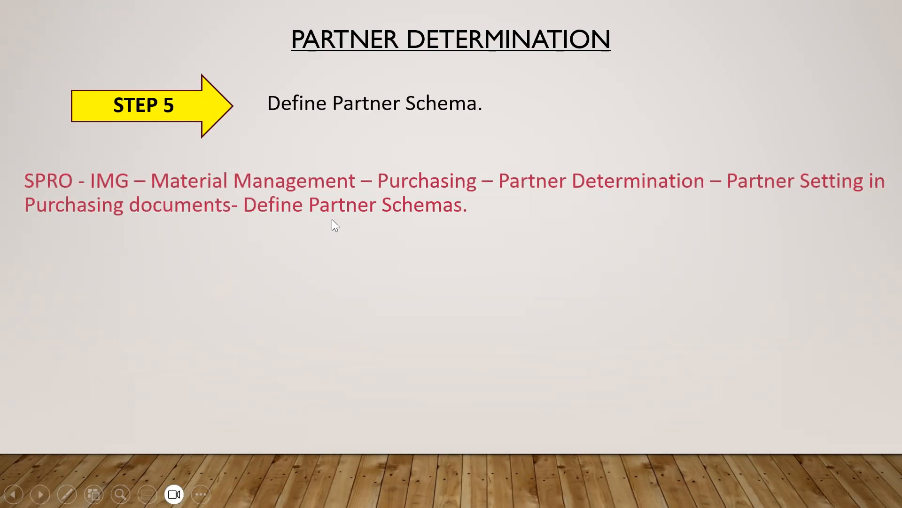
pyautogui.click(382, 262)
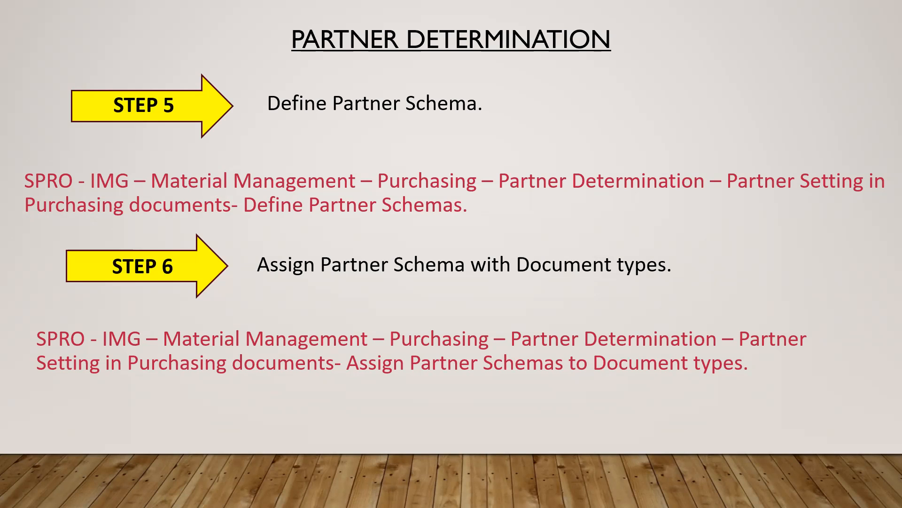
pyautogui.hotkey('alt', 'Tab')
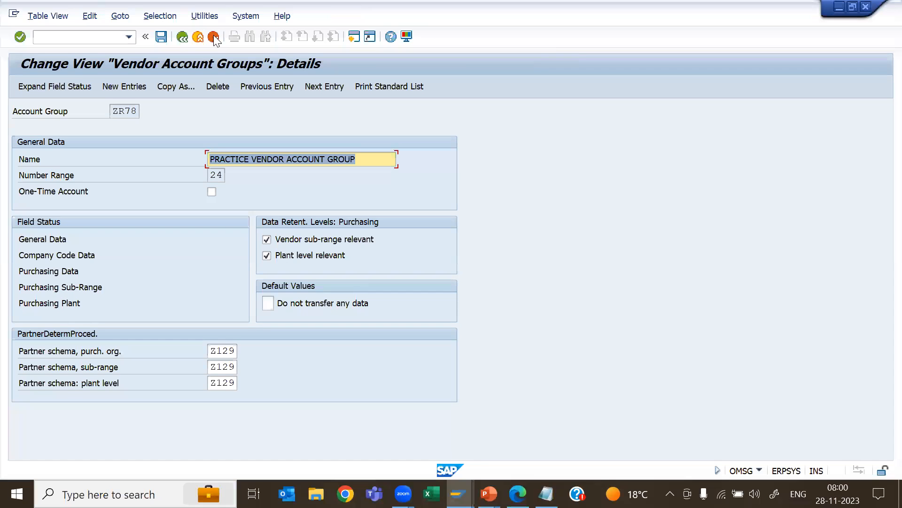
# - Leave the vendor account groups, open the SAP Reference IMG with transaction SPRO and expand Materials Management down to Purchasing
pyautogui.click(177, 40)
pyautogui.click(177, 39)
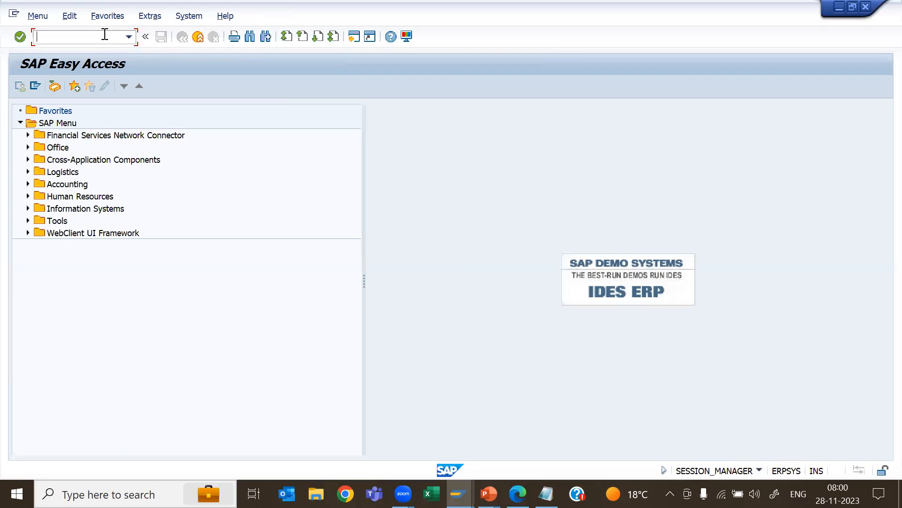
pyautogui.press('Return')
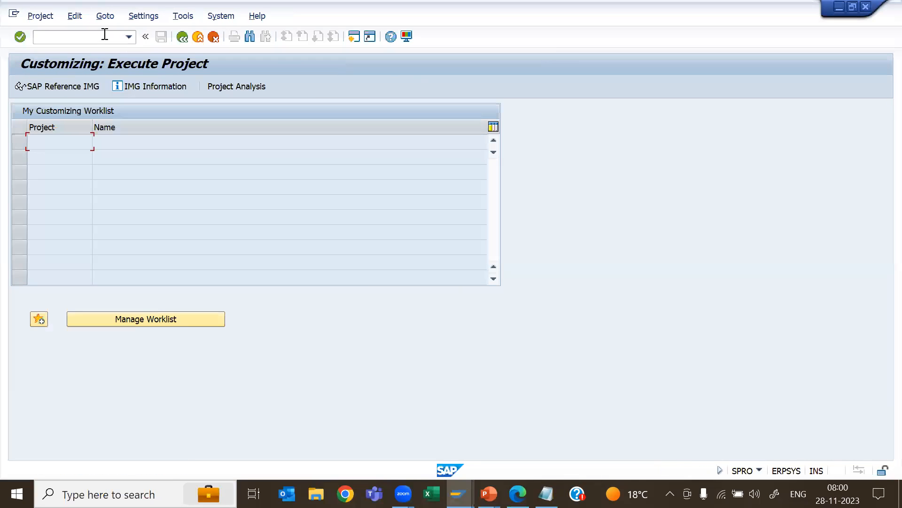
pyautogui.click(47, 91)
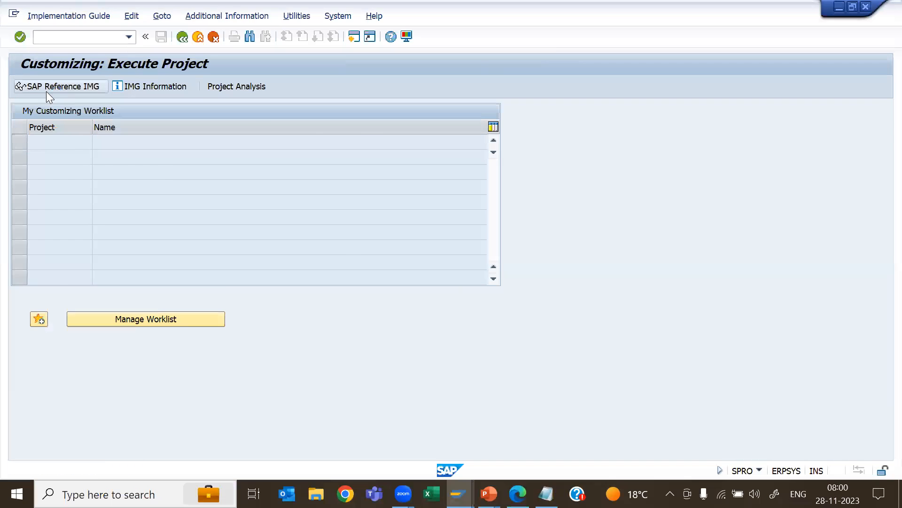
pyautogui.scroll(-4, 73, 400)
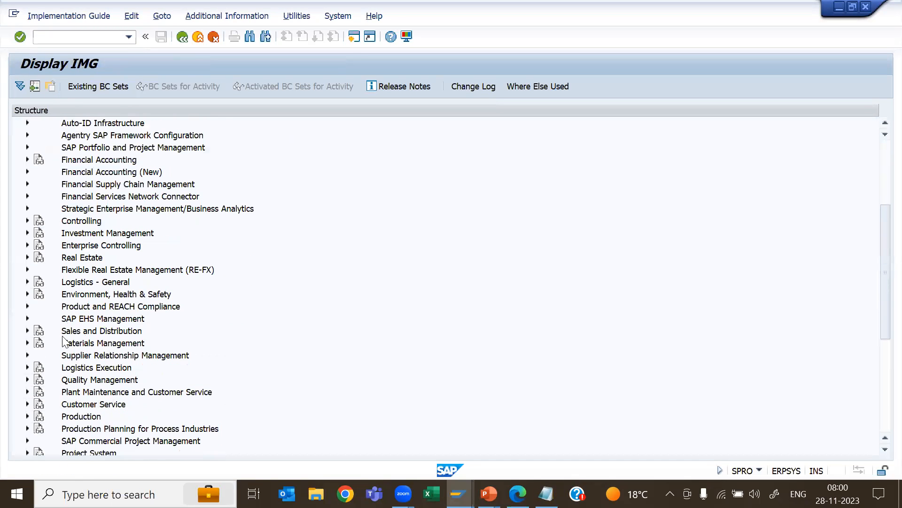
pyautogui.click(29, 342)
pyautogui.click(36, 368)
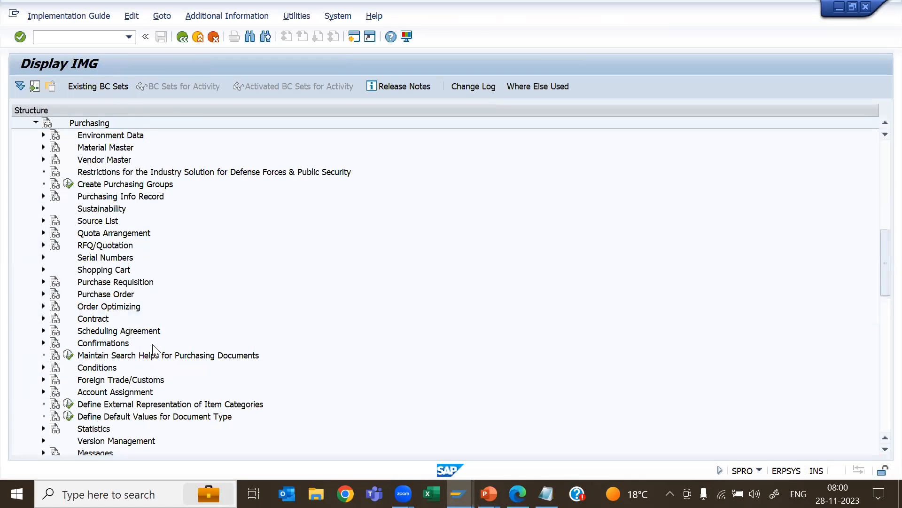
# - Open Purchasing customizing with transaction OLME and launch Define Partner Schemas under Partner Determination, Partner Settings in Purchasing Documents
pyautogui.click(89, 37)
pyautogui.press('Return')
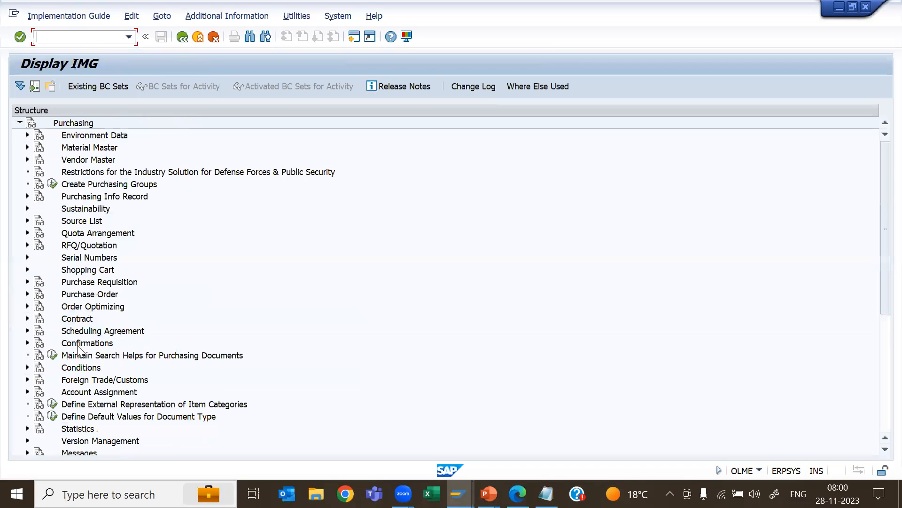
pyautogui.scroll(-2, 78, 350)
pyautogui.scroll(-5, 79, 350)
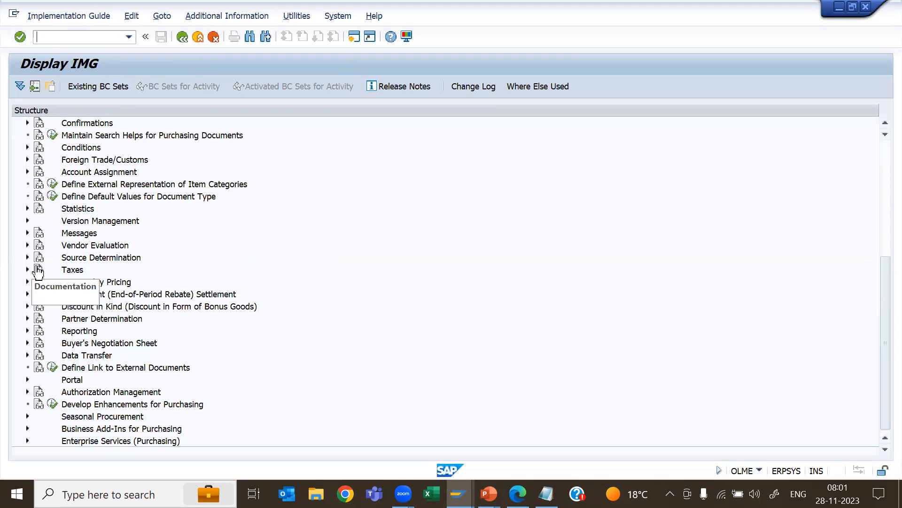
pyautogui.click(27, 319)
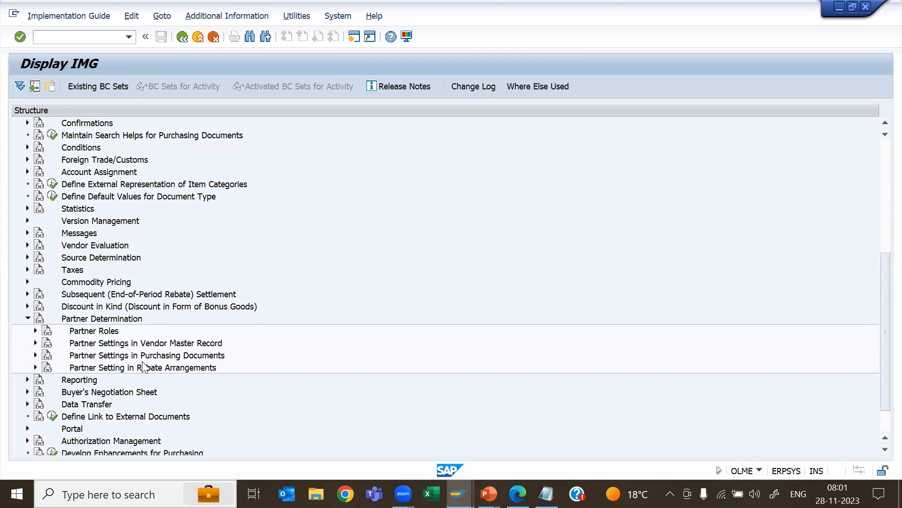
pyautogui.click(36, 356)
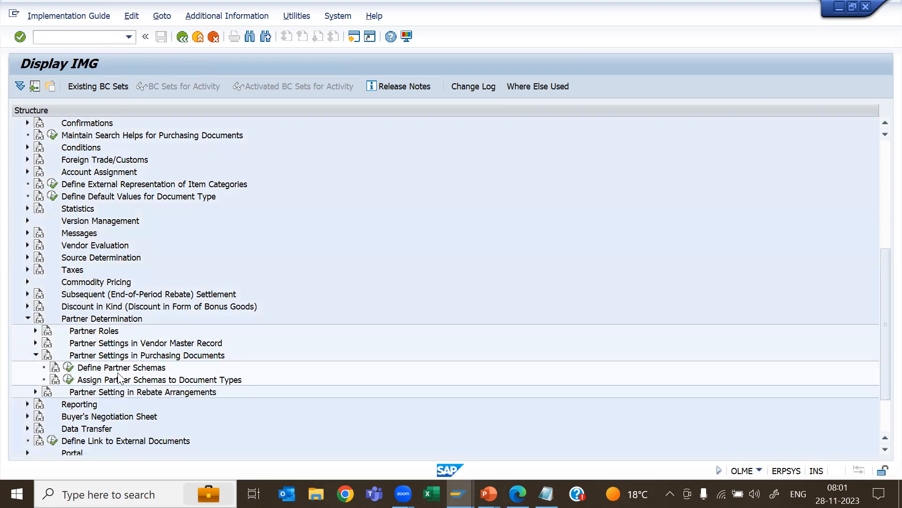
pyautogui.click(68, 367)
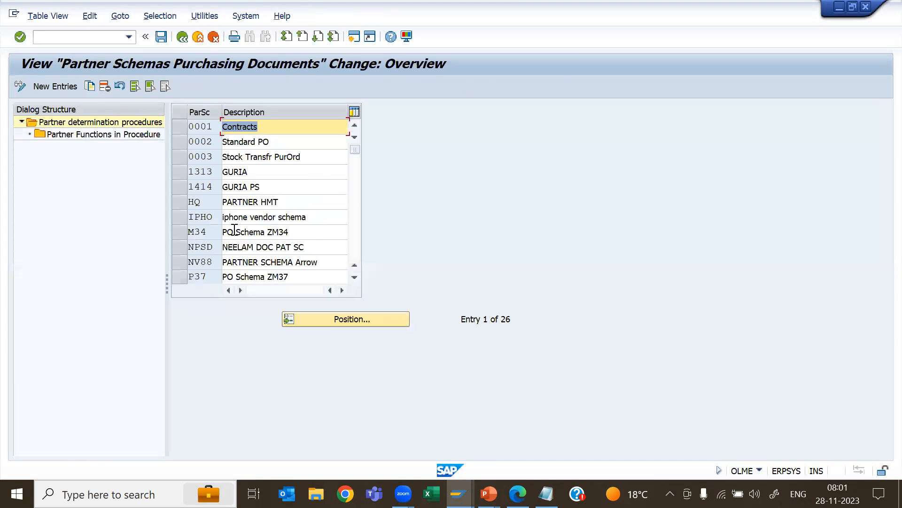
# - Create a new purchasing document partner schema with key Z128 and description TEST PS FOR PD
pyautogui.click(64, 86)
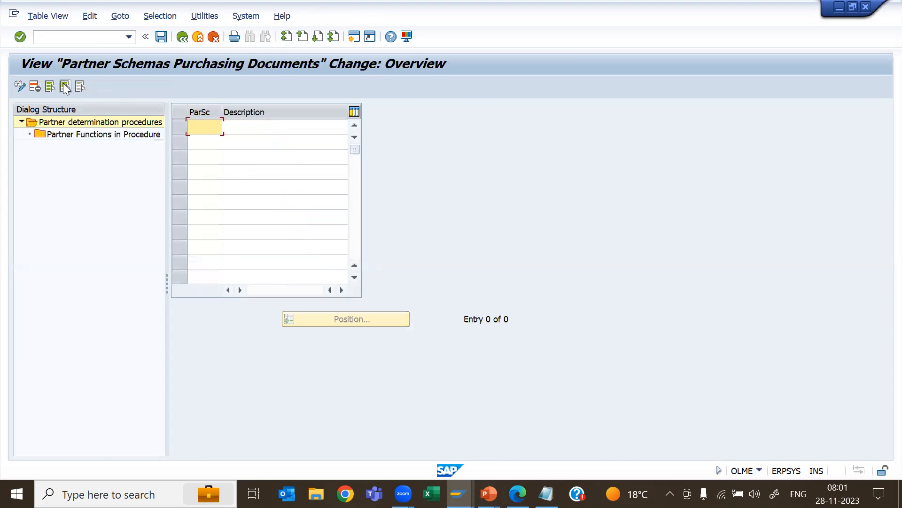
pyautogui.write('Z129')
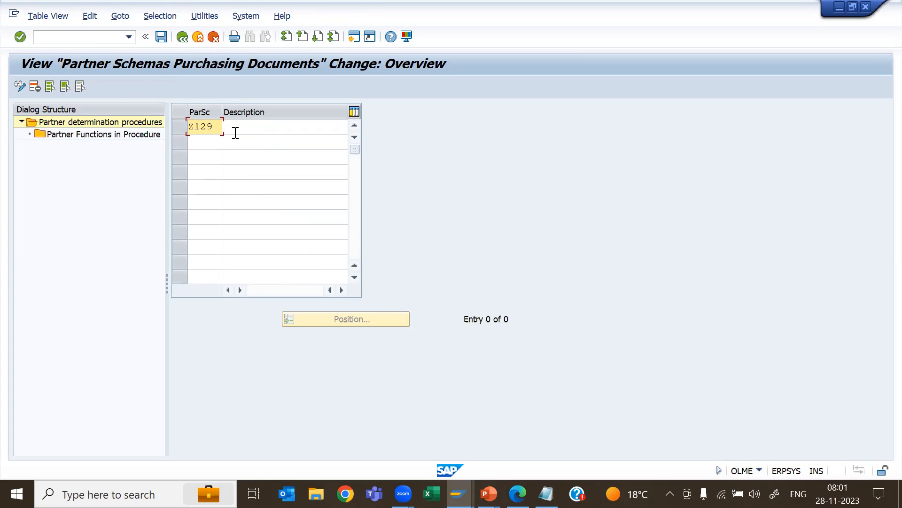
pyautogui.click(236, 133)
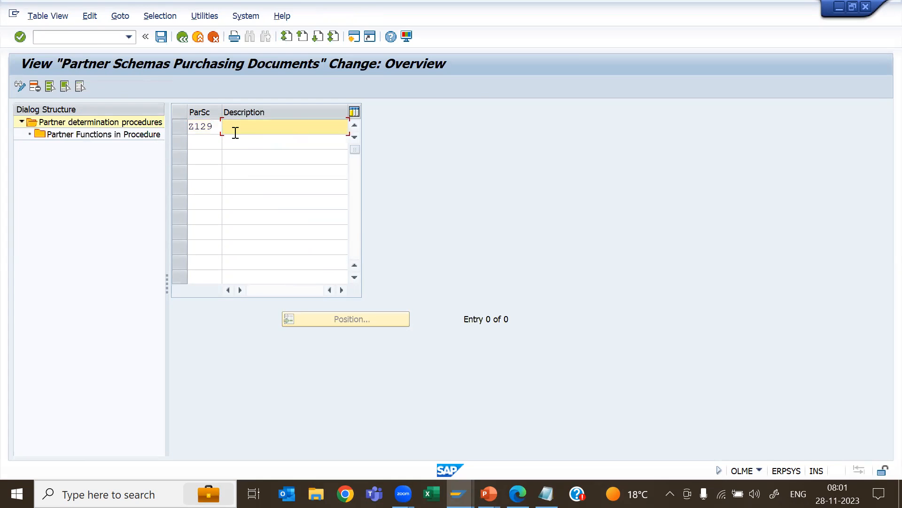
pyautogui.write('TEST PS FOR PD')
pyautogui.press('Return')
pyautogui.click(216, 127)
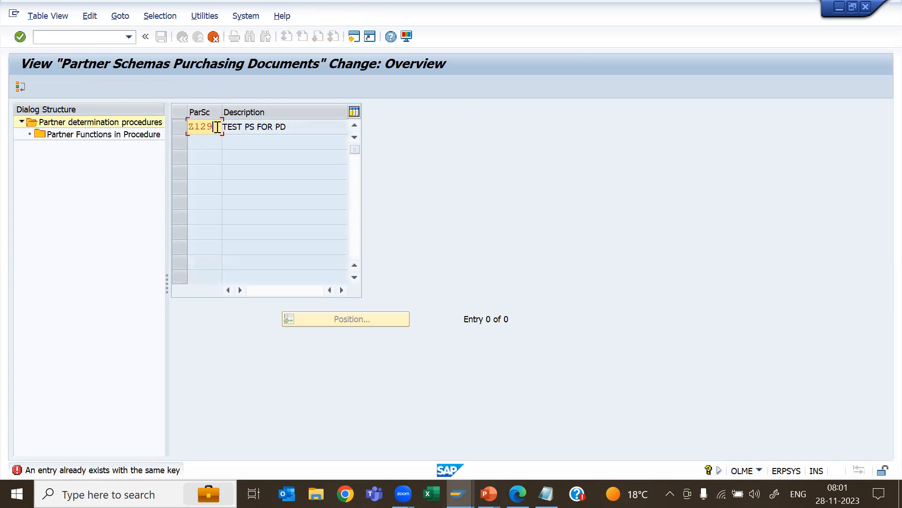
pyautogui.write('8')
pyautogui.press('Return')
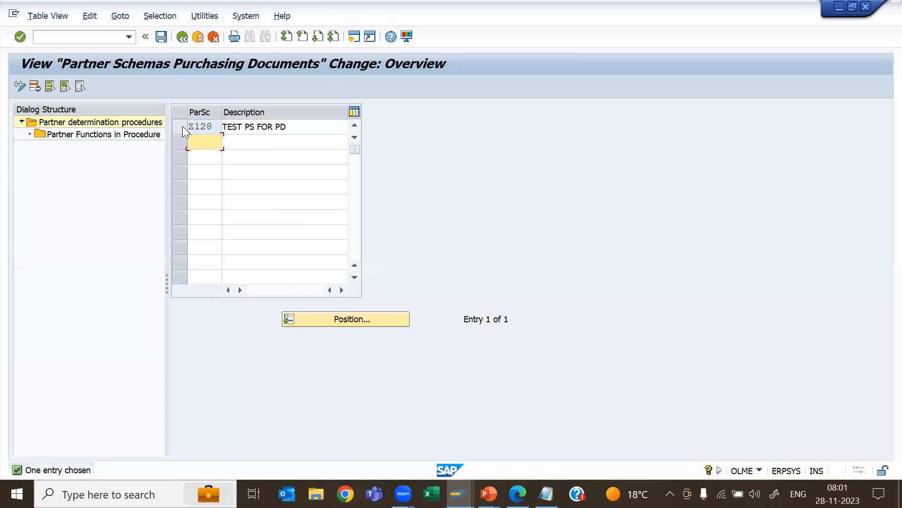
# - Open the partner functions of schema Z128 and add function VN as a new entry
pyautogui.click(182, 126)
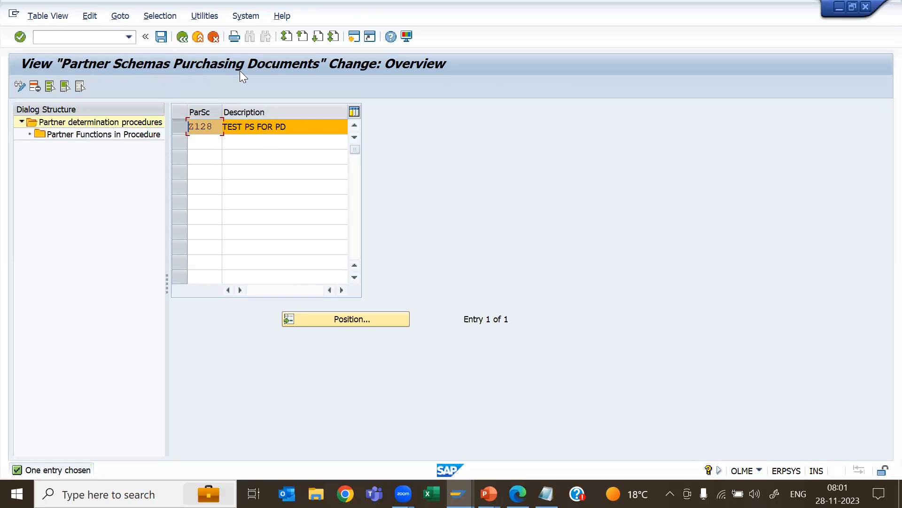
pyautogui.click(179, 124)
pyautogui.click(179, 124)
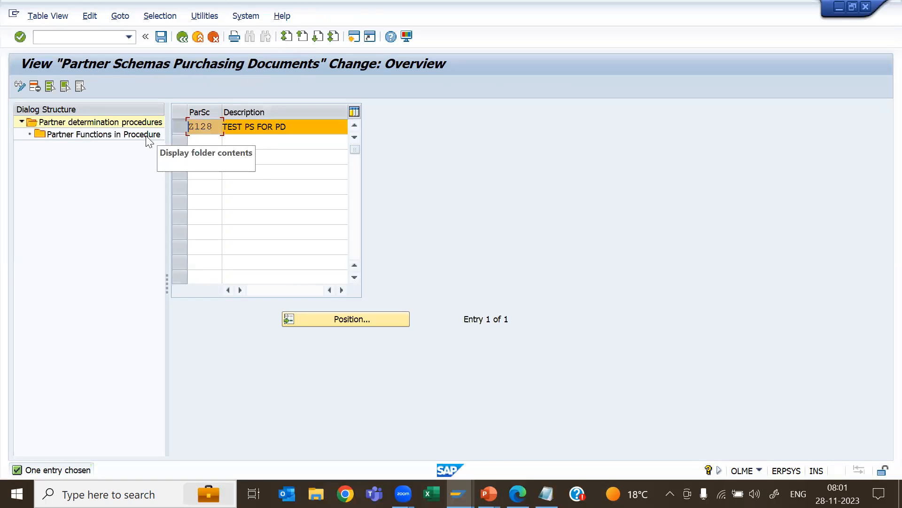
pyautogui.doubleClick(85, 138)
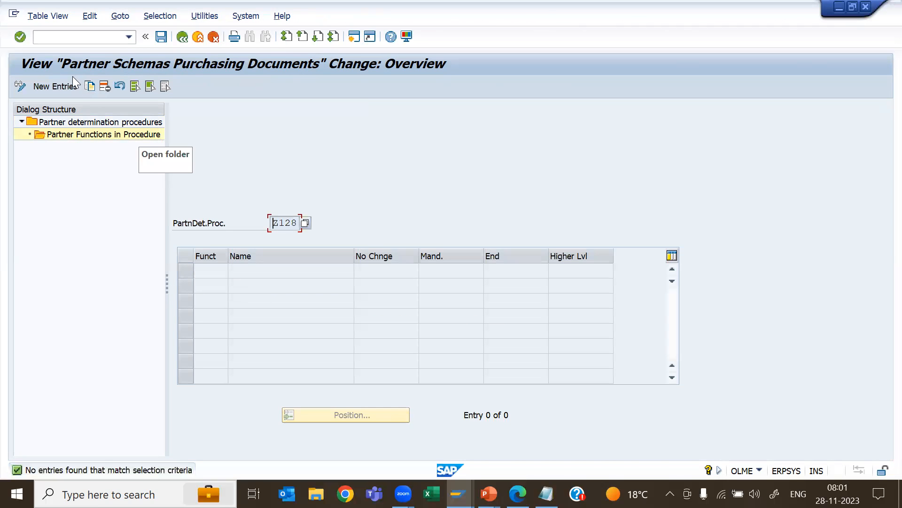
pyautogui.click(55, 90)
pyautogui.write('VN')
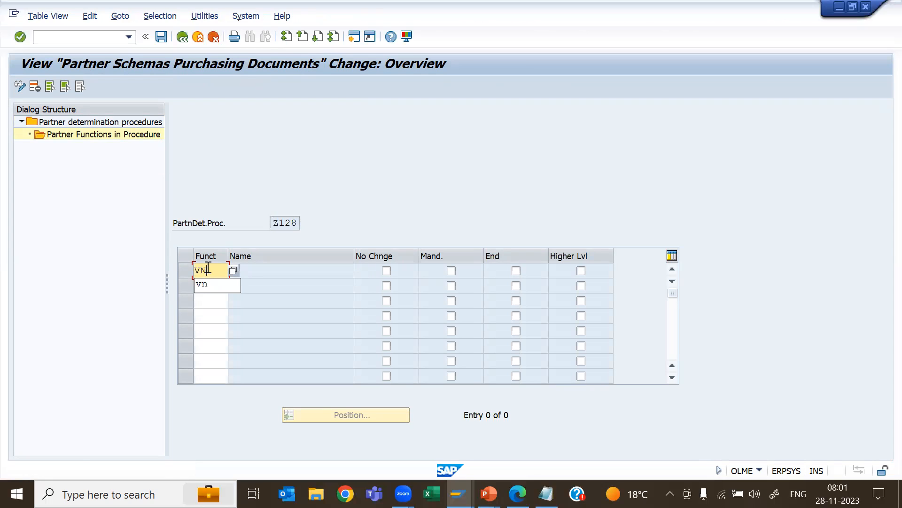
pyautogui.press('Return')
# - Add partner functions GS, IP and OA to schema Z128 and save the schema in the proposed customizing request
pyautogui.write('GS')
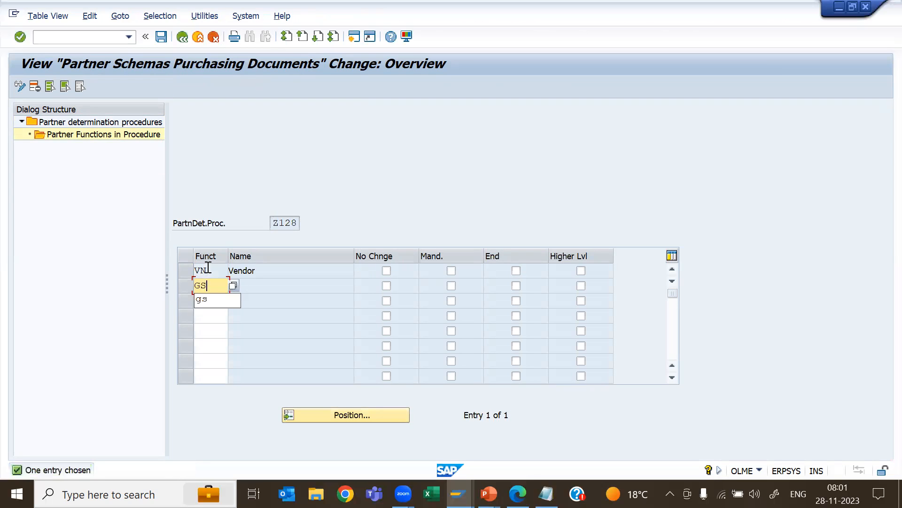
pyautogui.press('Return')
pyautogui.write('IP')
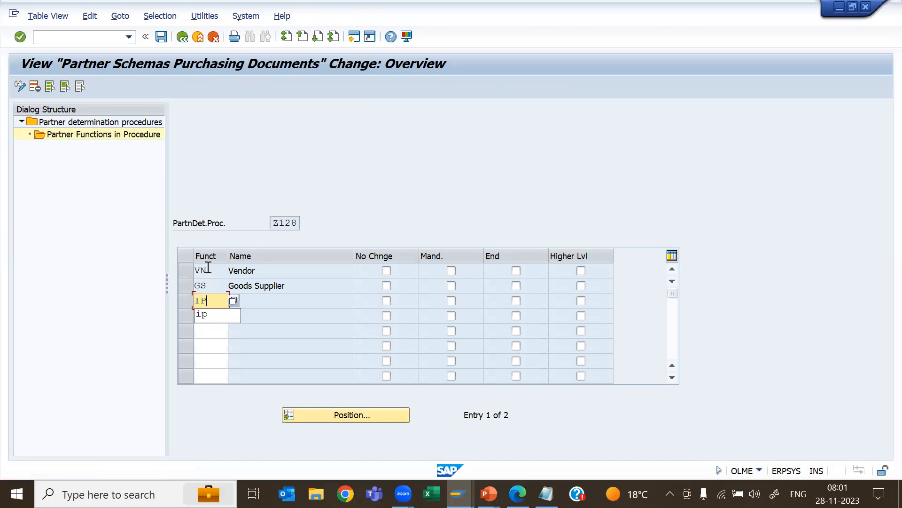
pyautogui.press('Return')
pyautogui.press('Down')
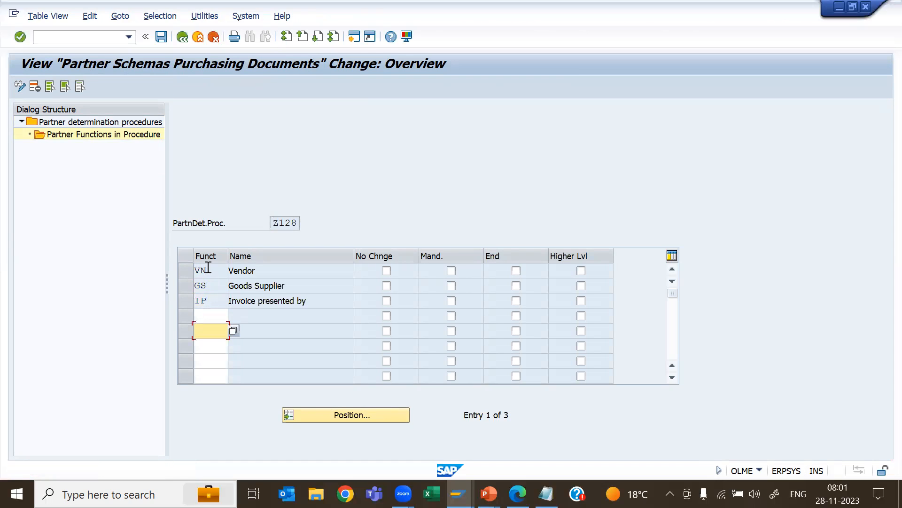
pyautogui.click(208, 310)
pyautogui.write('OA')
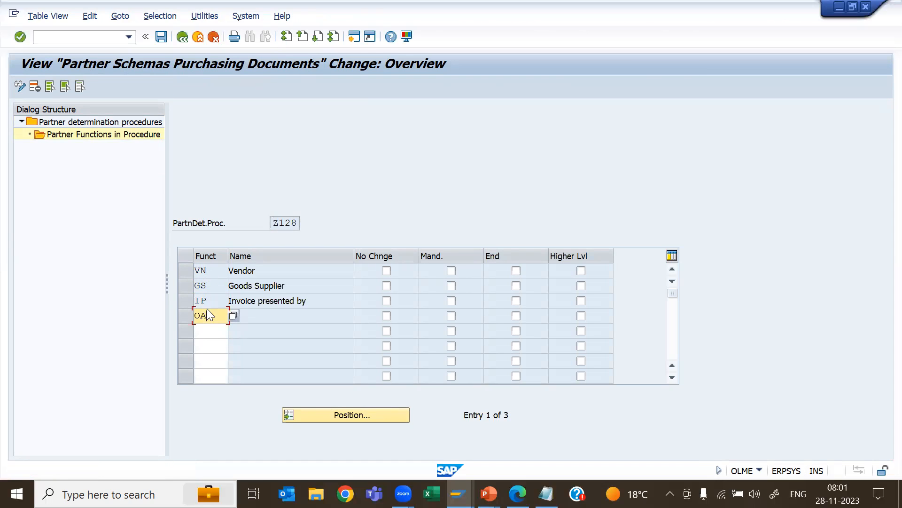
pyautogui.press('Return')
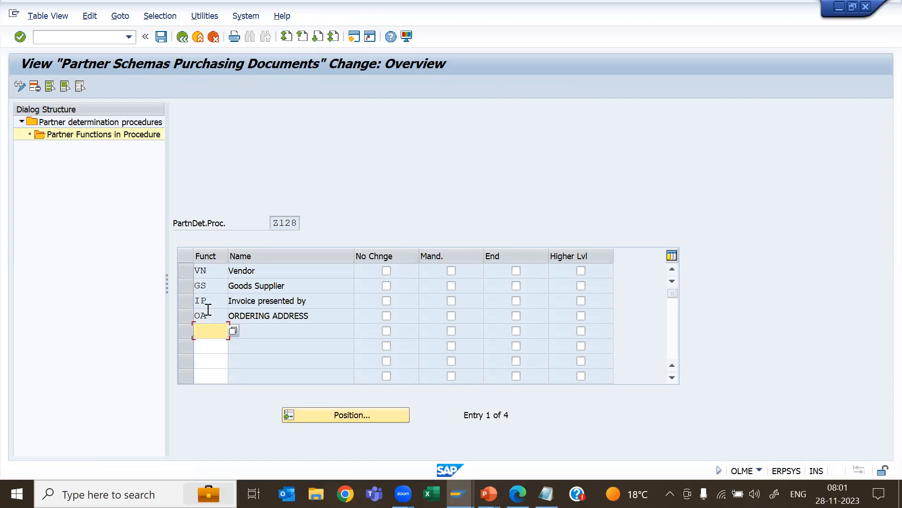
pyautogui.click(159, 38)
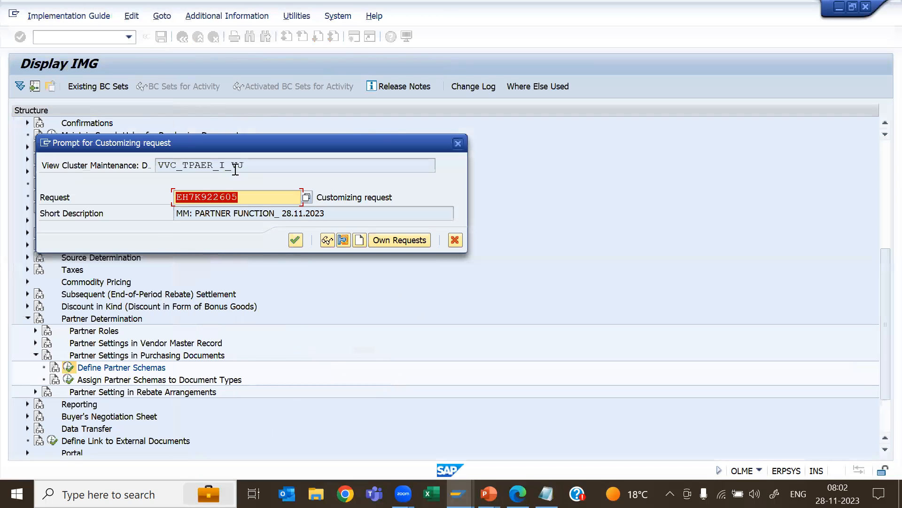
pyautogui.click(296, 239)
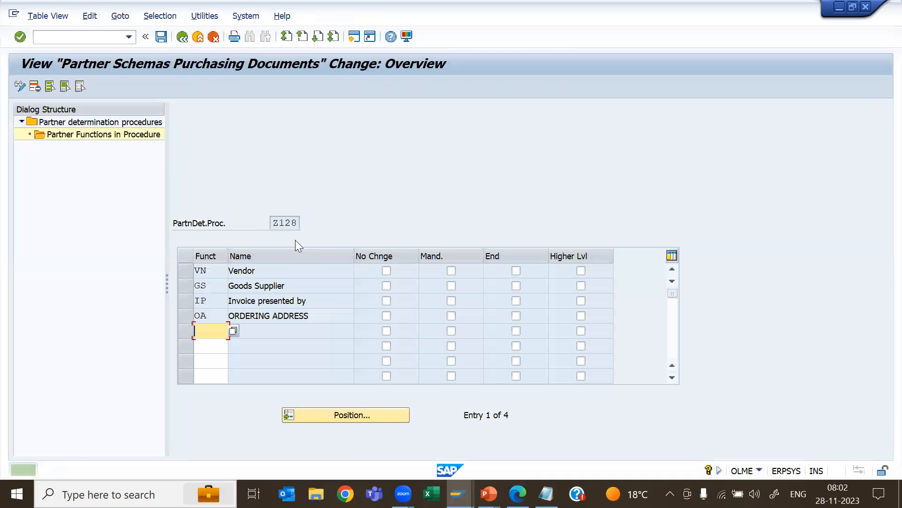
# - Note schema Z128 after Z129 on the partner schema line in Notepad and return to SAP
pyautogui.moveTo(300, 222); pyautogui.dragTo(273, 222)
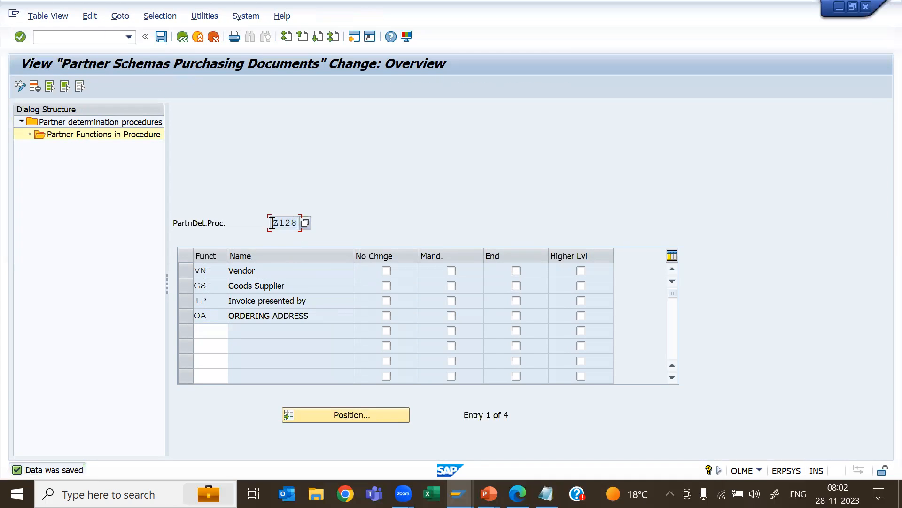
pyautogui.hotkey('alt', 'Tab')
pyautogui.hotkey('alt', 'Tab')
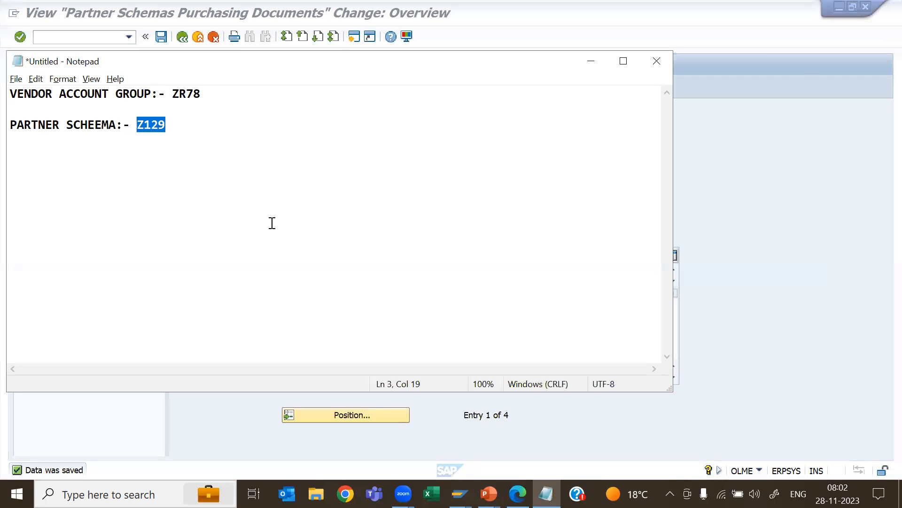
pyautogui.click(185, 125)
pyautogui.write(', Z128')
pyautogui.press('Return')
pyautogui.hotkey('alt', 'Tab')
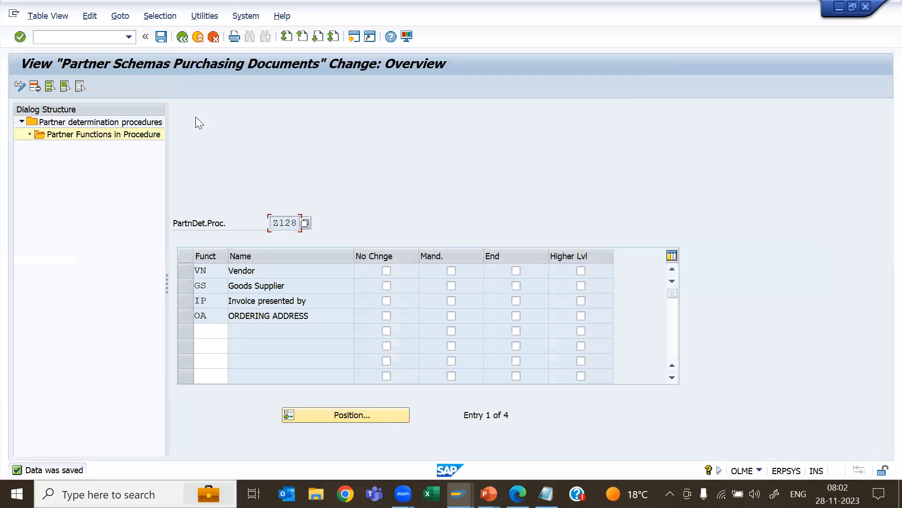
# - Leave the partner schema maintenance and return to the Purchasing customizing structure
pyautogui.click(182, 38)
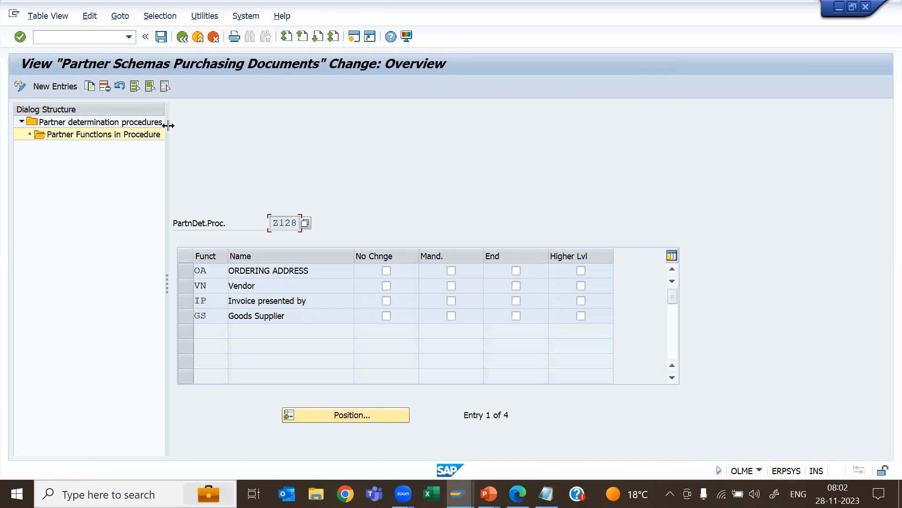
pyautogui.click(182, 37)
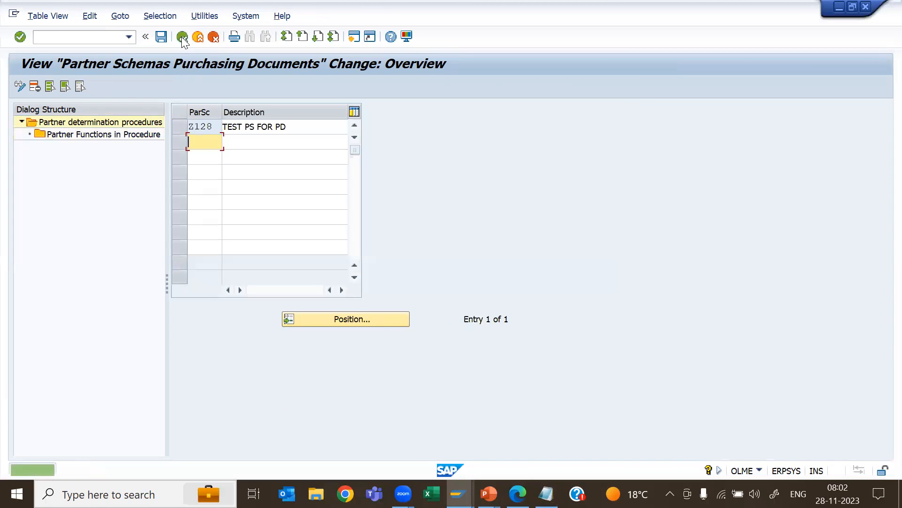
pyautogui.click(183, 37)
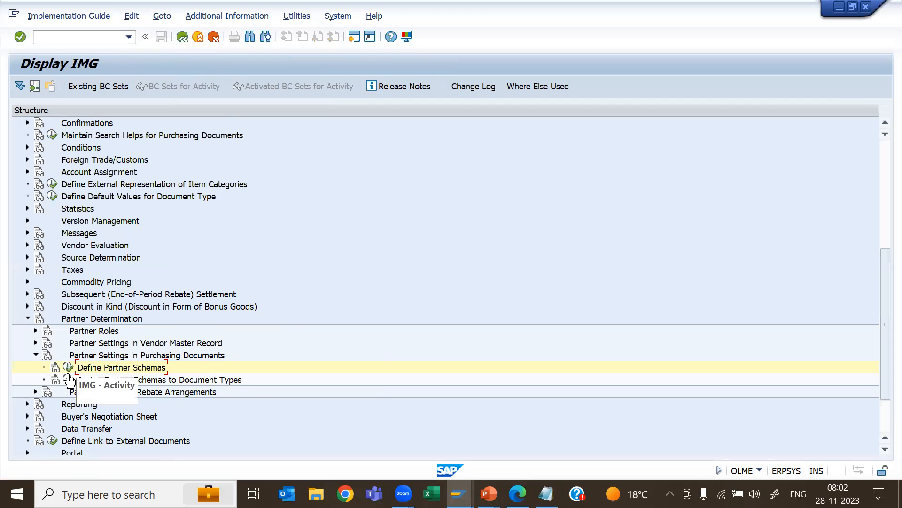
# - Open the assignment of partner schemas to purchasing document types and look through the listed document types
pyautogui.click(69, 379)
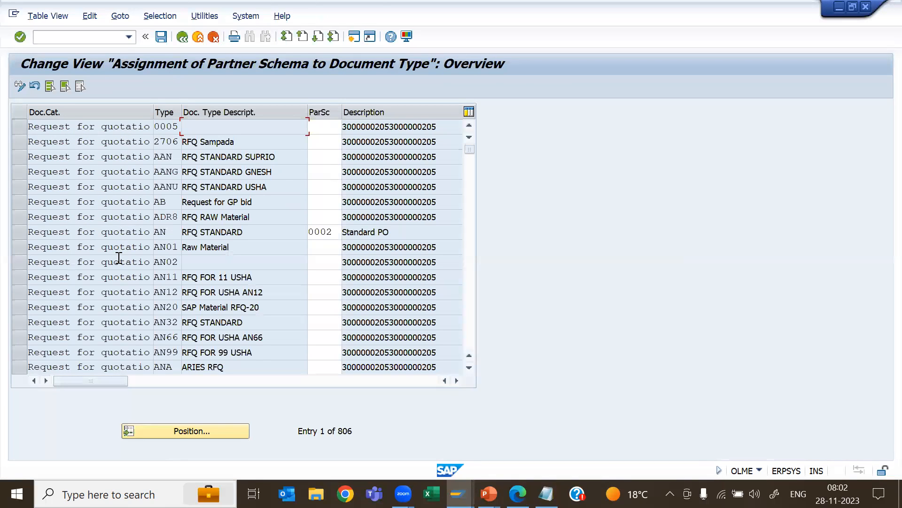
pyautogui.scroll(-19, 120, 263)
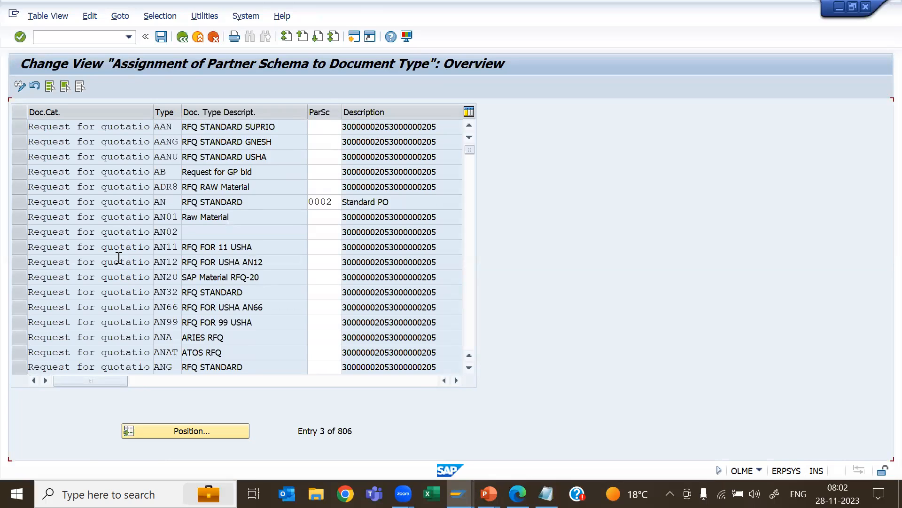
pyautogui.scroll(-14, 120, 263)
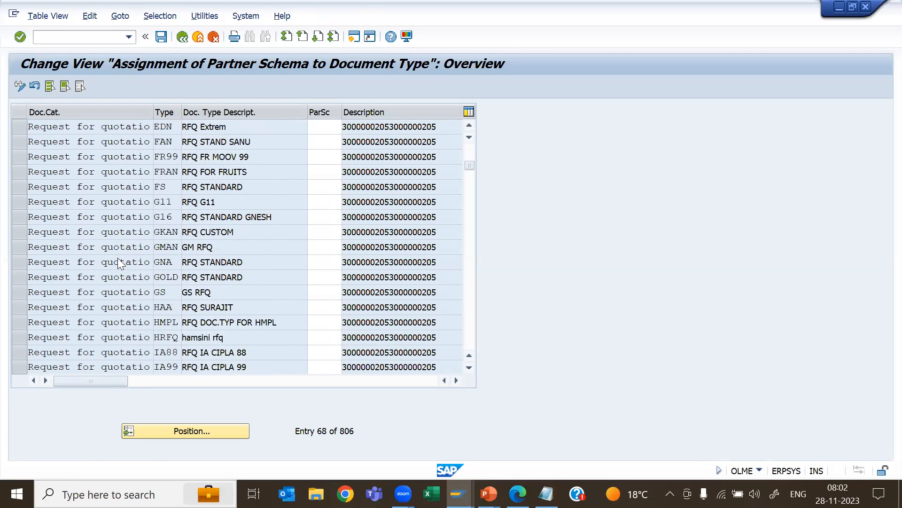
pyautogui.scroll(-13, 120, 264)
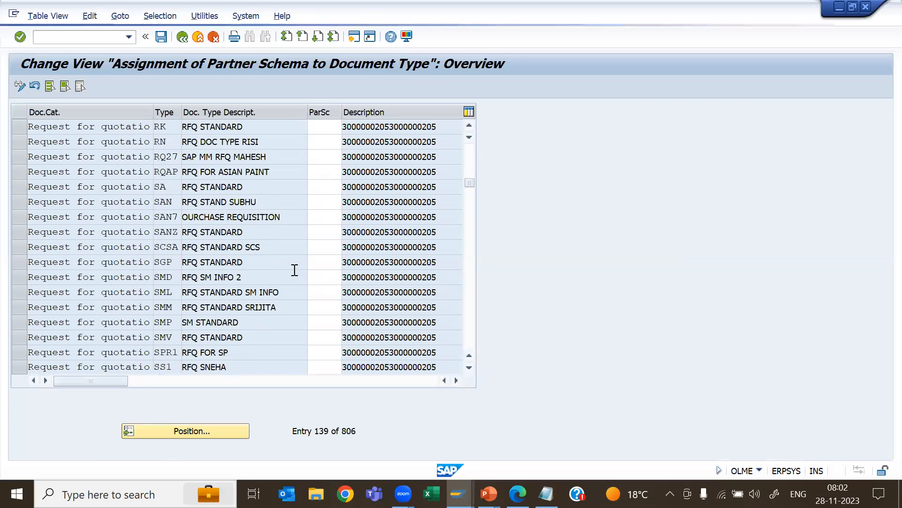
pyautogui.scroll(-20, 294, 271)
pyautogui.scroll(-20, 294, 271)
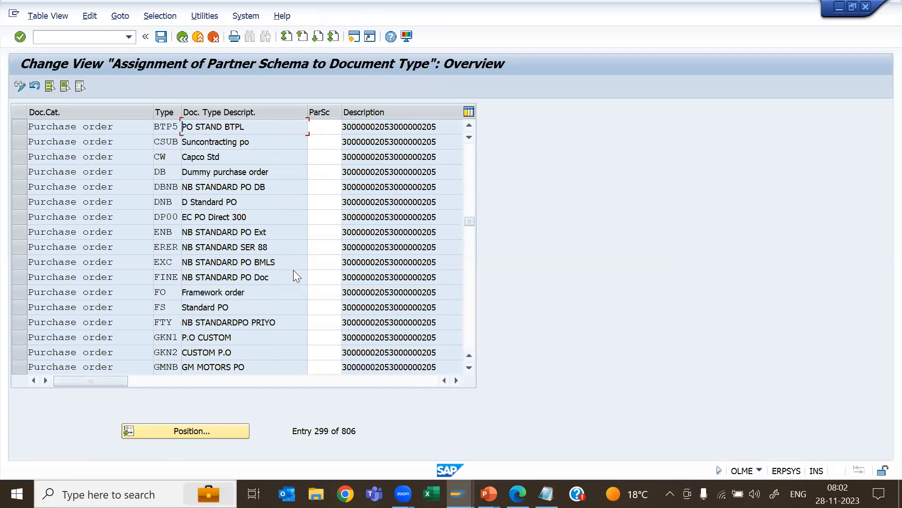
pyautogui.scroll(-20, 294, 271)
pyautogui.scroll(-20, 294, 271)
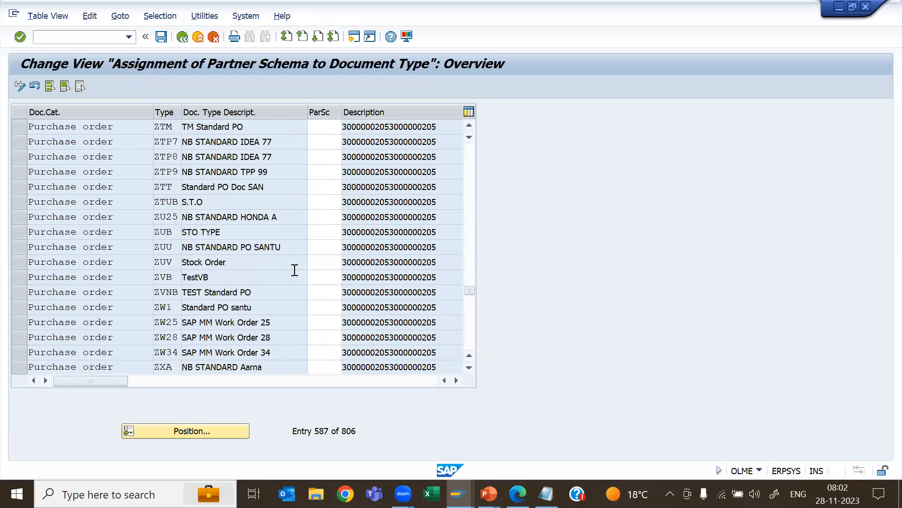
pyautogui.scroll(-16, 295, 270)
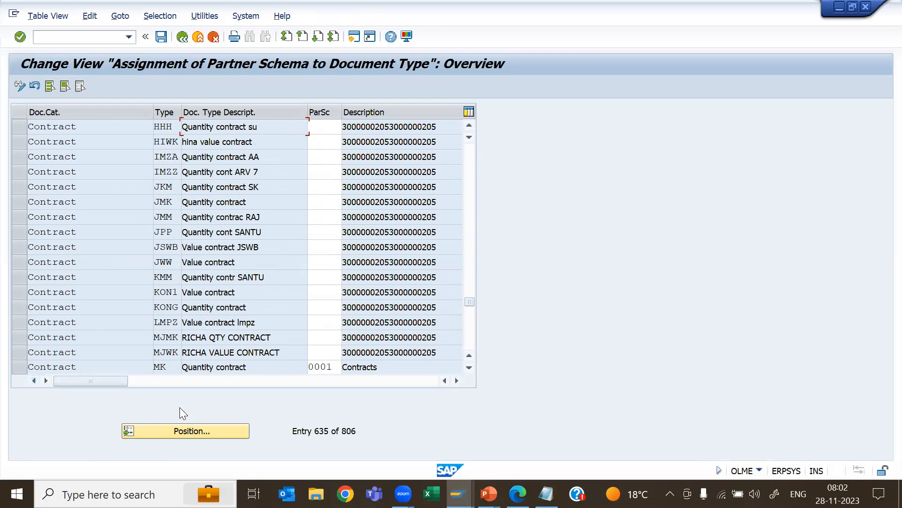
# - Position the assignment list at document type ZDOM in document category F
pyautogui.click(175, 435)
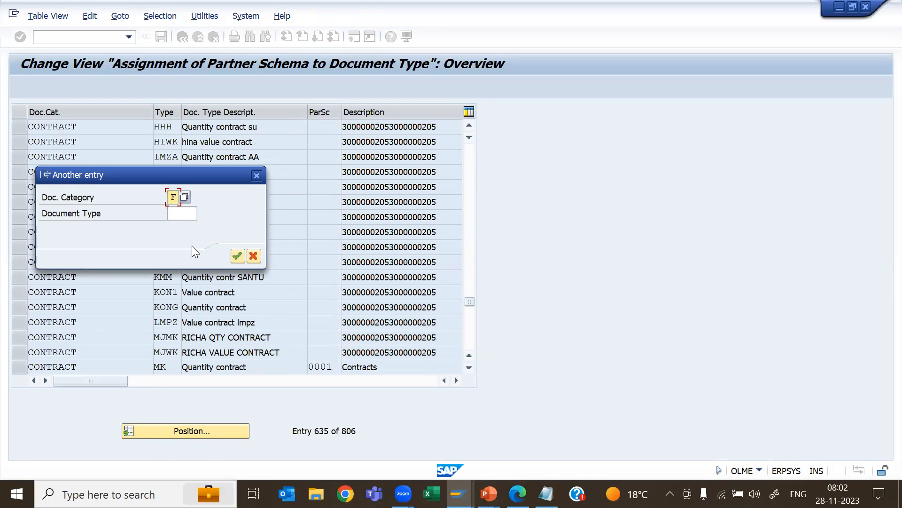
pyautogui.click(183, 195)
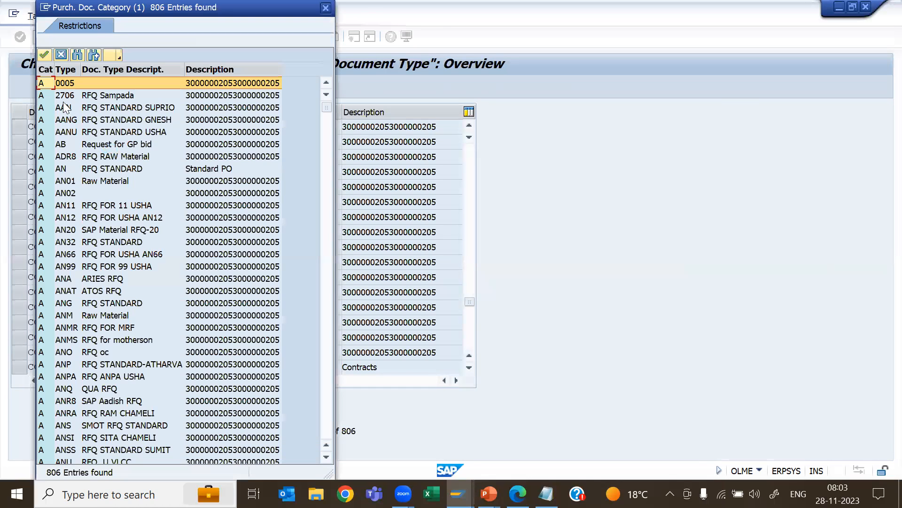
pyautogui.scroll(-18, 85, 338)
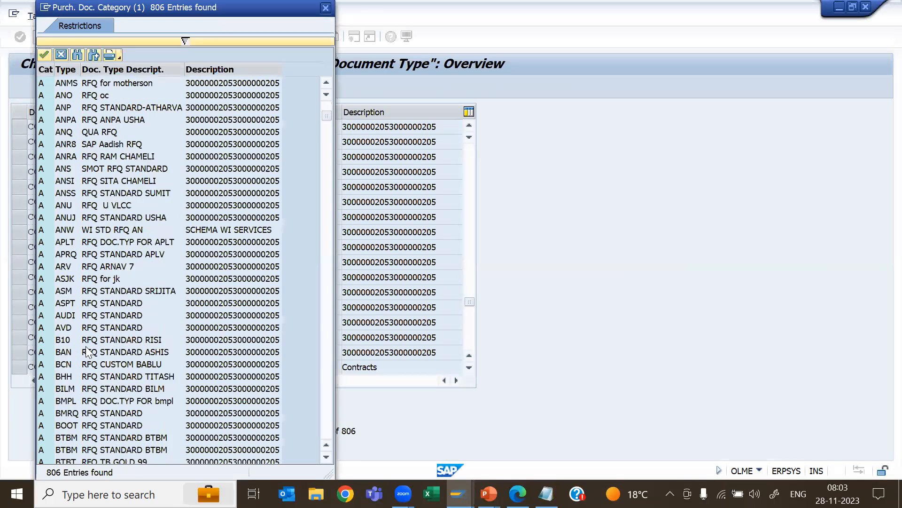
pyautogui.click(325, 8)
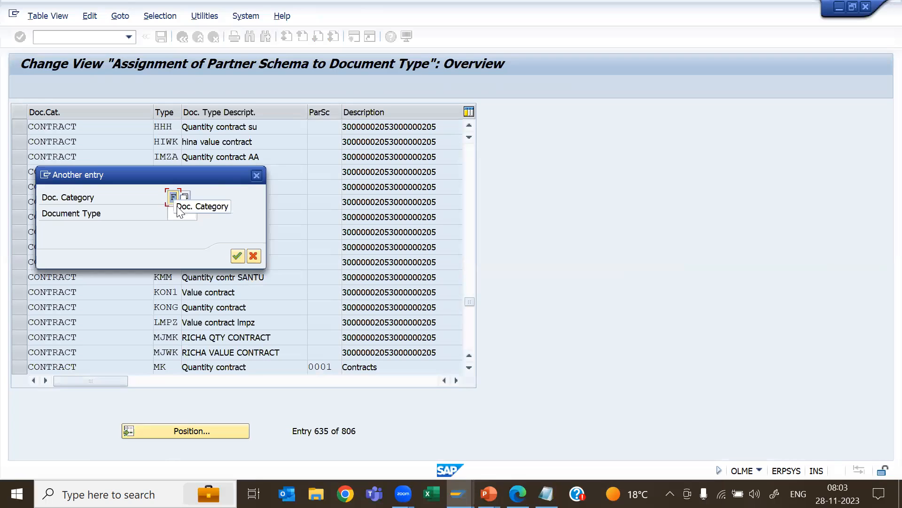
pyautogui.click(179, 214)
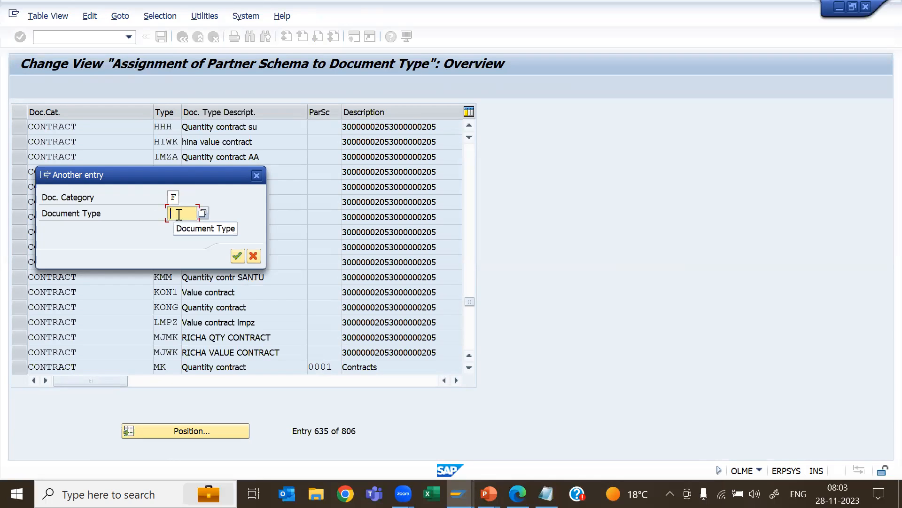
pyautogui.click(194, 218)
pyautogui.press('BackSpace')
pyautogui.write('ZNB')
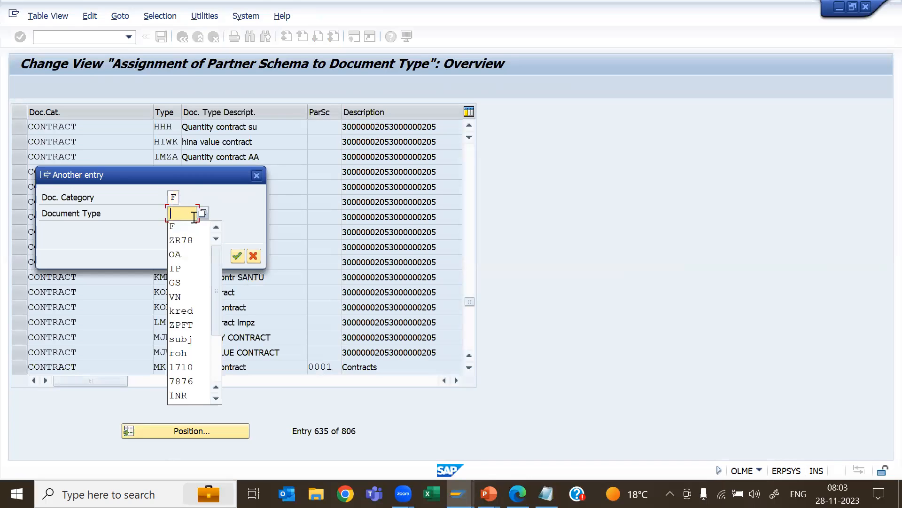
pyautogui.press('BackSpace')
pyautogui.press('BackSpace')
pyautogui.write('DOM')
pyautogui.press('Return')
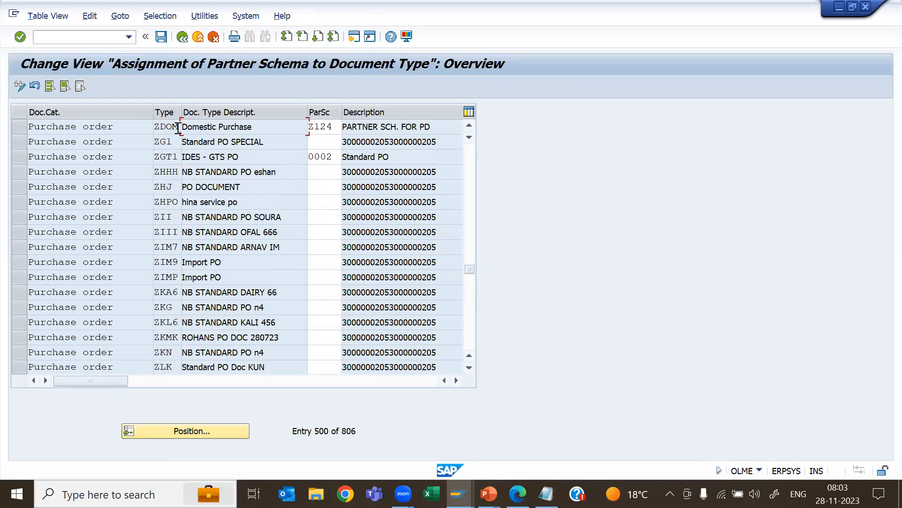
# - Replace the partner schema of purchase order type ZDOM with Z128, copied from the Notepad notes
pyautogui.moveTo(178, 128); pyautogui.dragTo(156, 128)
pyautogui.click(333, 127)
pyautogui.press('BackSpace')
pyautogui.press('BackSpace')
pyautogui.press('BackSpace')
pyautogui.press('BackSpace')
pyautogui.hotkey('alt', 'Tab')
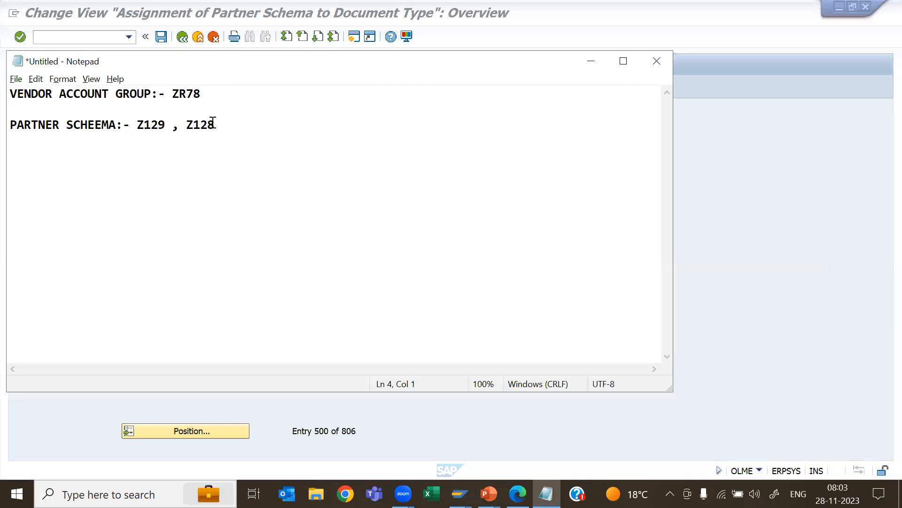
pyautogui.moveTo(215, 123); pyautogui.dragTo(188, 123)
pyautogui.hotkey('ctrl', 'c')
pyautogui.hotkey('alt', 'Tab')
pyautogui.hotkey('ctrl', 'v')
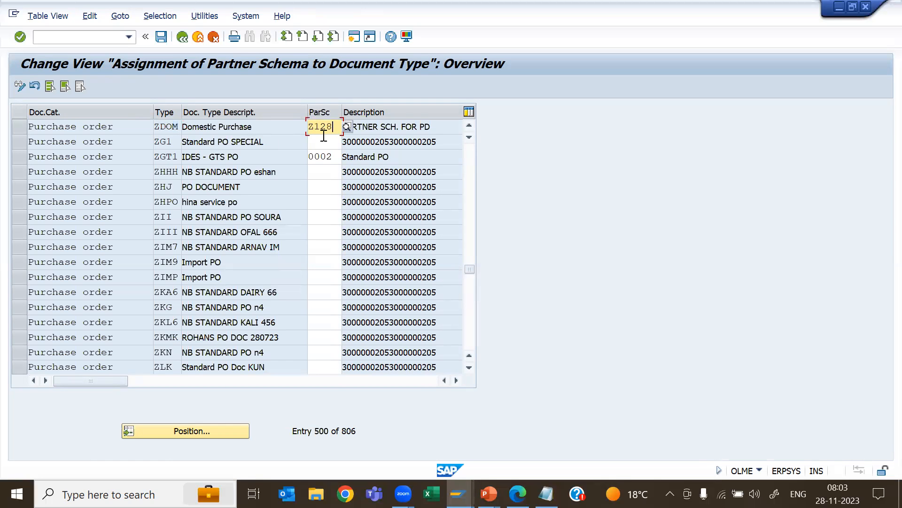
# - Save the document type assignment in the proposed customizing request
pyautogui.click(161, 36)
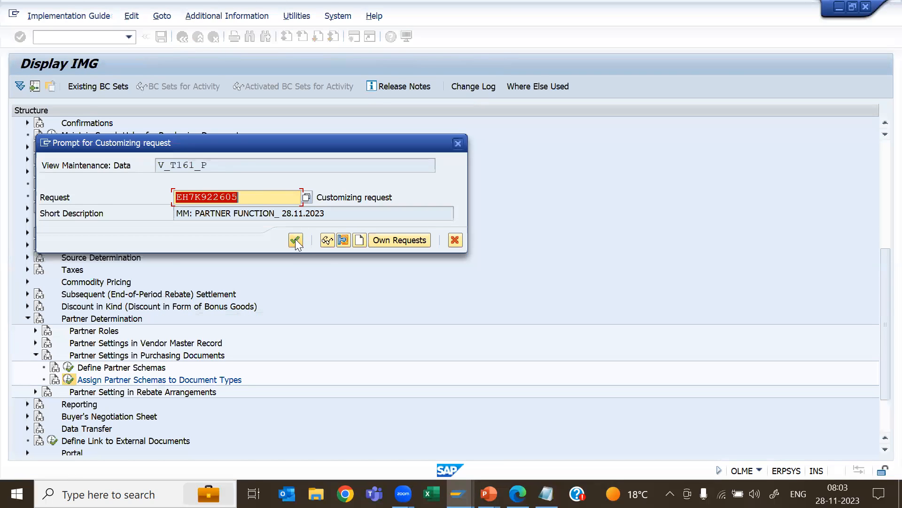
pyautogui.click(295, 239)
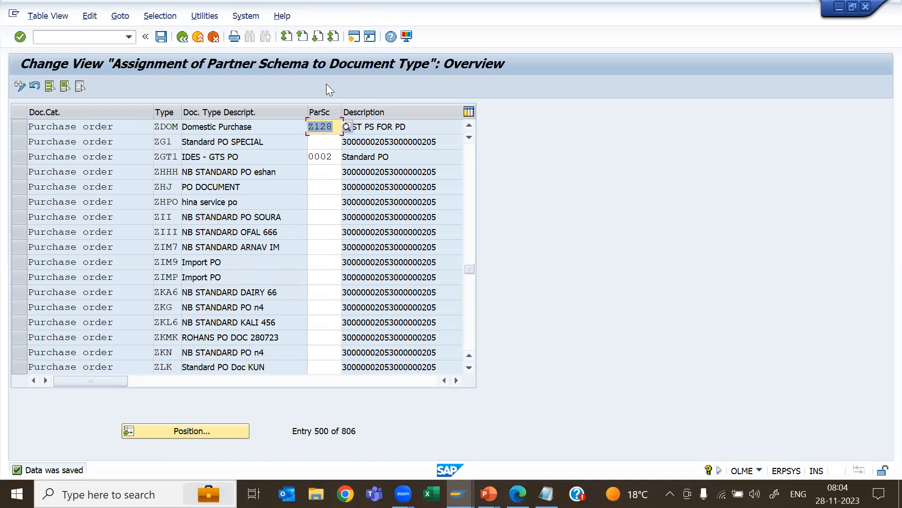
pyautogui.click(165, 36)
# - Leave the assignment view and start vendor creation with transaction code /NXK01
pyautogui.click(86, 38)
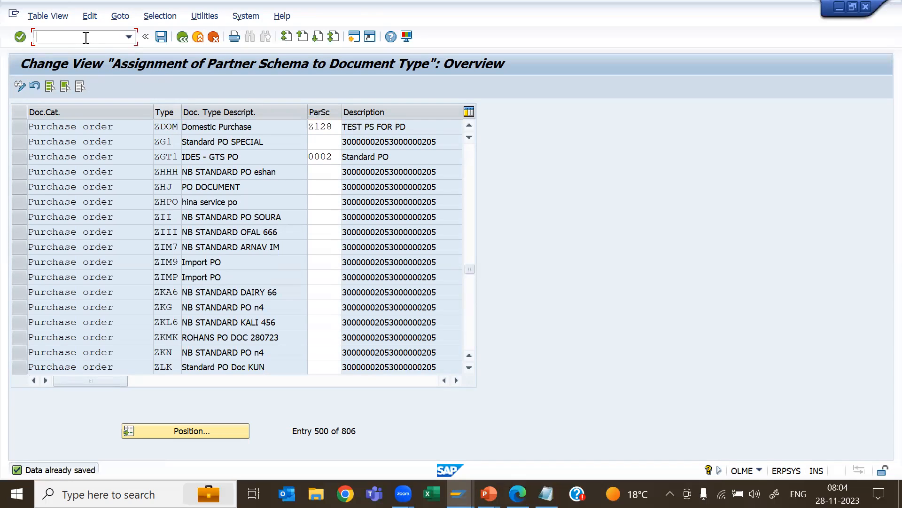
pyautogui.write('/NXK0')
pyautogui.write('1')
pyautogui.press('Return')
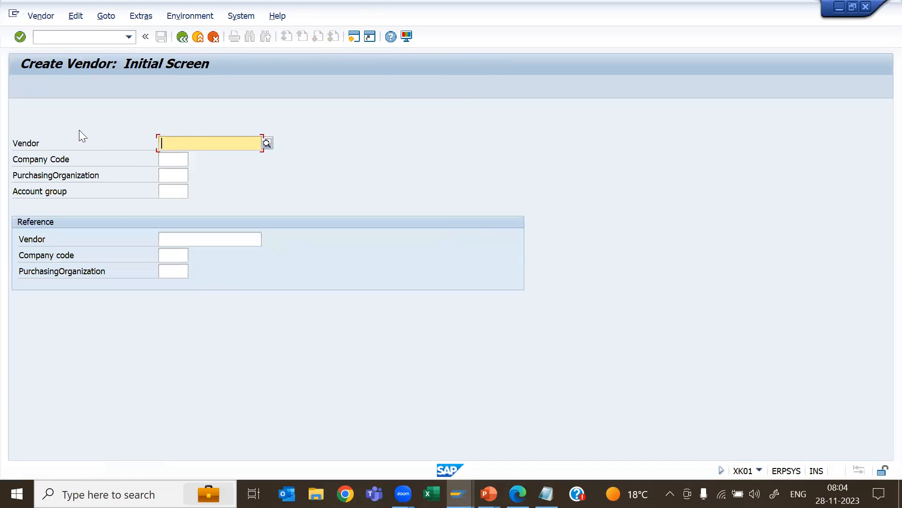
# - Start a vendor with company code SUBJ, purchasing organization SUBJ and account group ZR78 copied from Notepad, and continue to the address data
pyautogui.click(168, 161)
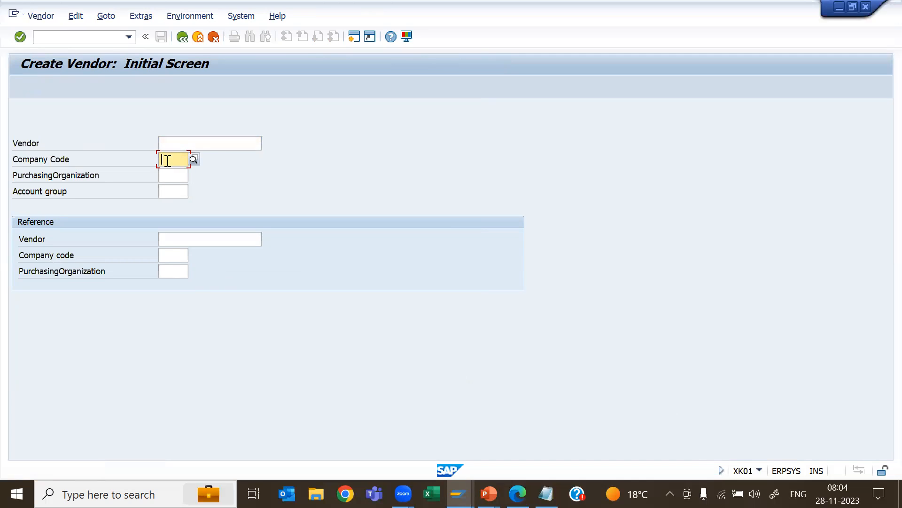
pyautogui.write('SUBJ')
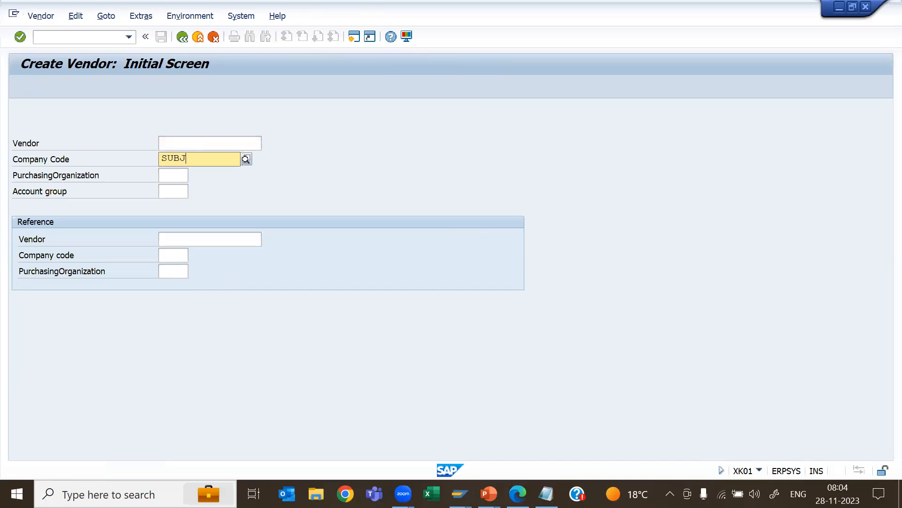
pyautogui.press('Tab')
pyautogui.write('SUBJ')
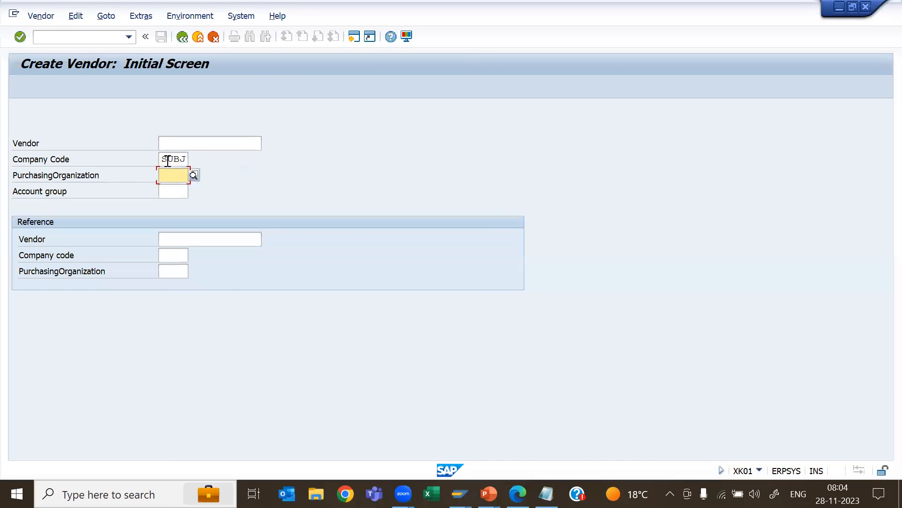
pyautogui.press('Tab')
pyautogui.hotkey('alt', 'Tab')
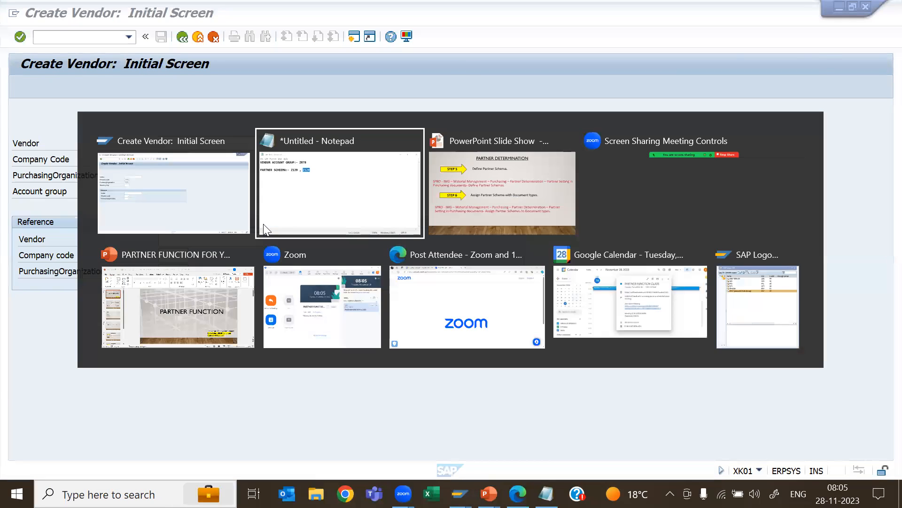
pyautogui.moveTo(203, 94); pyautogui.dragTo(174, 94)
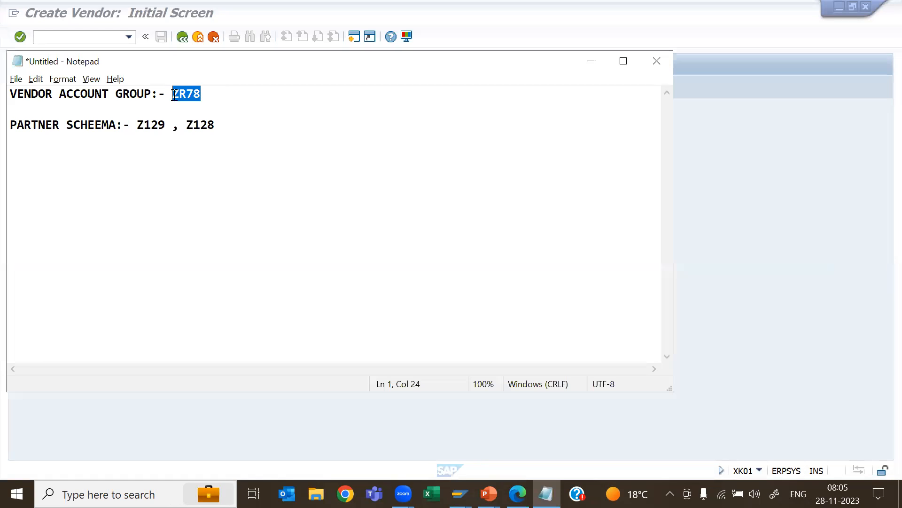
pyautogui.hotkey('ctrl', 'c')
pyautogui.hotkey('alt', 'Tab')
pyautogui.hotkey('ctrl', 'v')
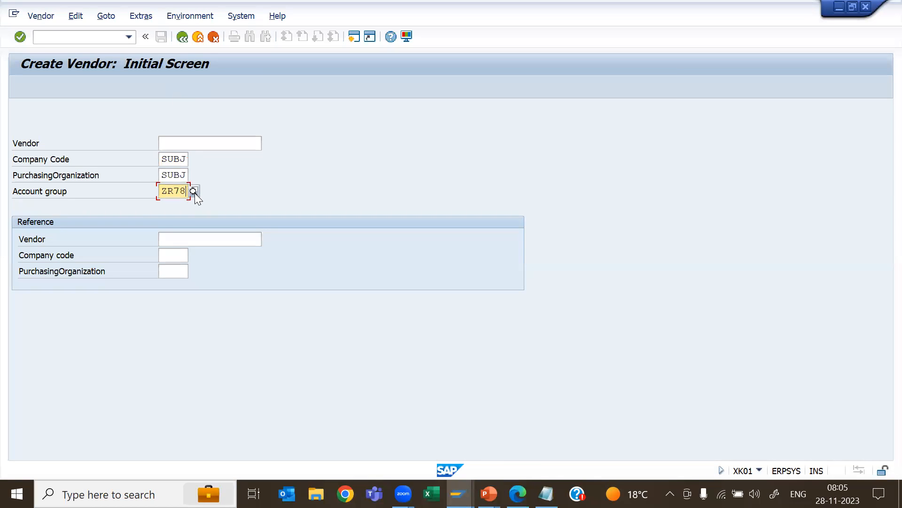
pyautogui.press('Return')
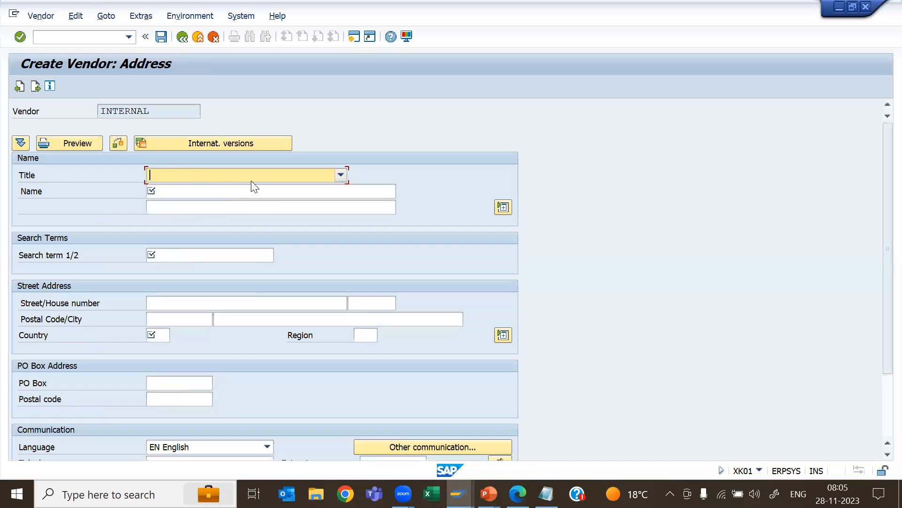
# - Set the vendor's title to Company and enter TEST as both name and search term
pyautogui.click(340, 175)
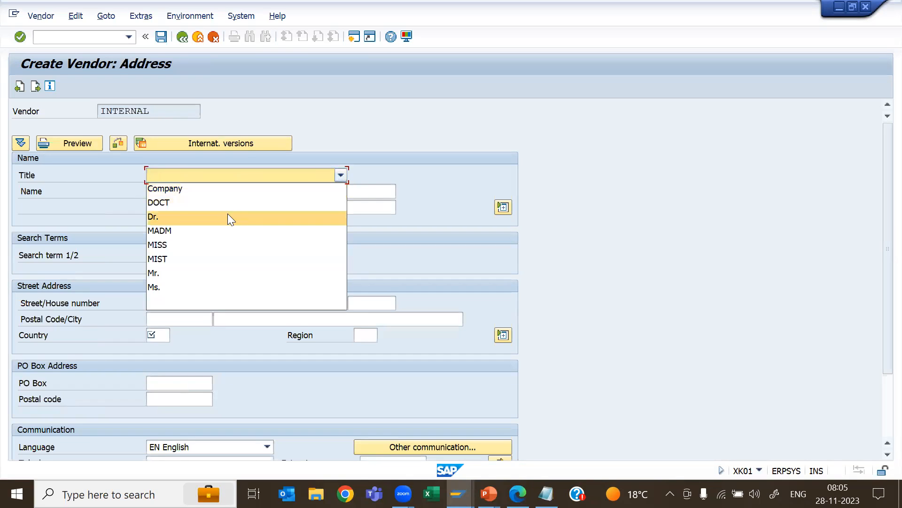
pyautogui.click(207, 188)
pyautogui.click(185, 188)
pyautogui.write('TE')
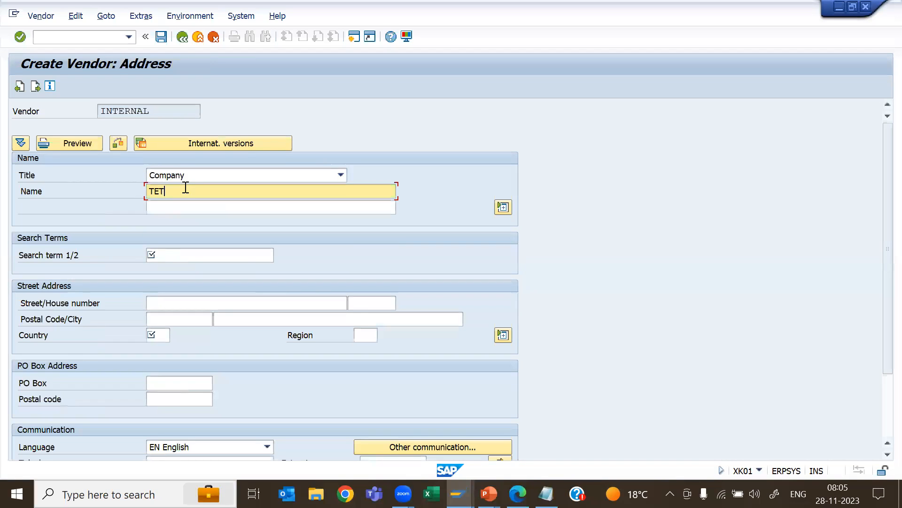
pyautogui.write('ST')
pyautogui.press('Tab')
pyautogui.press('Tab')
pyautogui.write('TSER')
pyautogui.press('BackSpace')
pyautogui.press('BackSpace')
pyautogui.press('BackSpace')
pyautogui.write('EST')
pyautogui.press('Tab')
pyautogui.press('Tab')
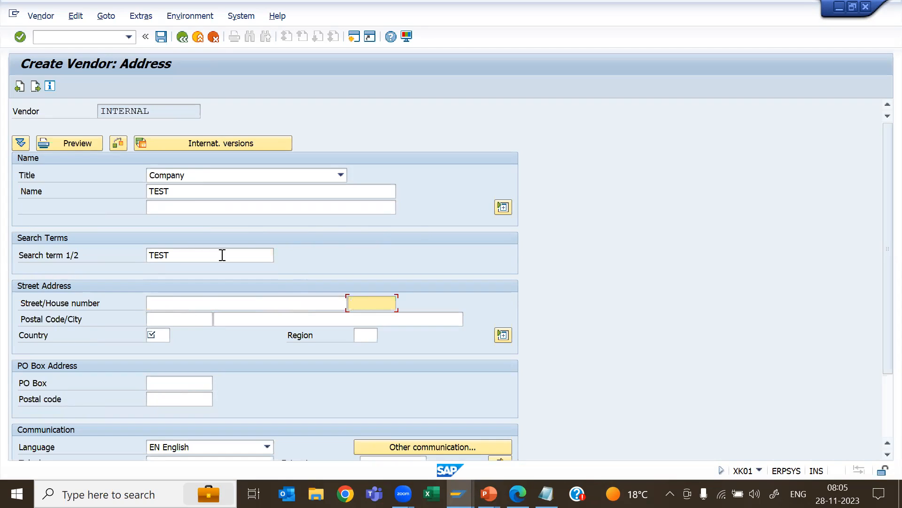
# - Fill in the vendor's street, house number, postal code and city in the street address
pyautogui.click(173, 308)
pyautogui.write('12')
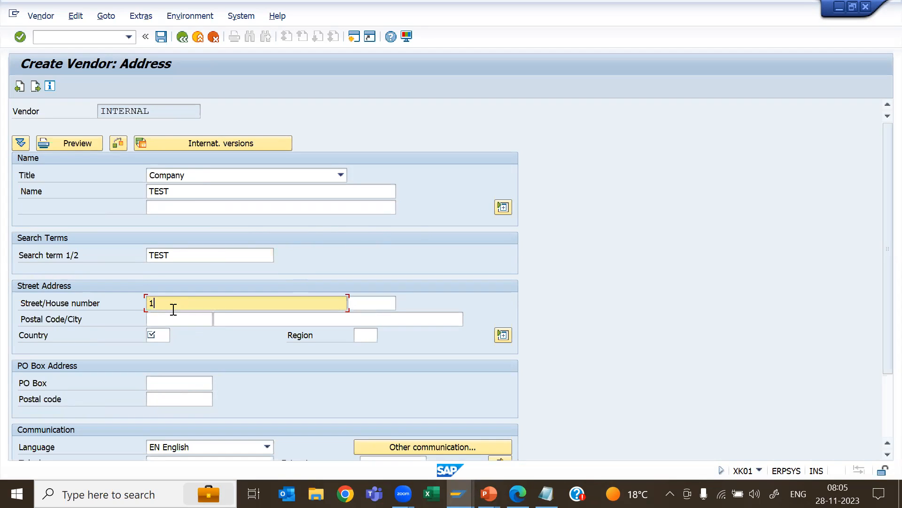
pyautogui.press('Tab')
pyautogui.write('12')
pyautogui.press('Tab')
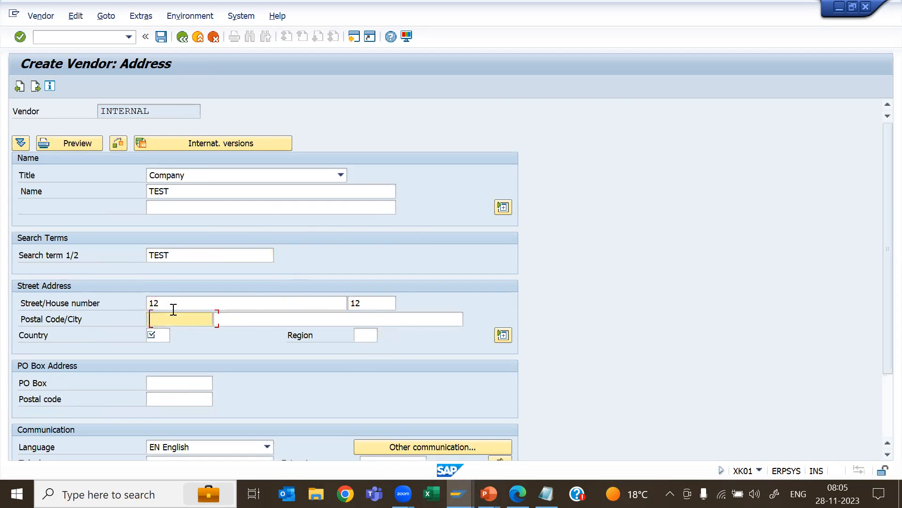
pyautogui.write('787878')
pyautogui.press('Tab')
pyautogui.write('KOLKA')
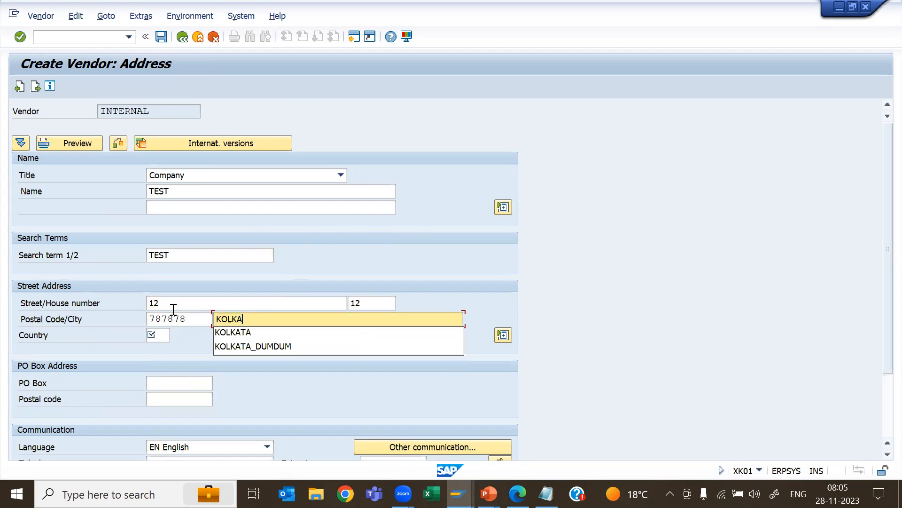
pyautogui.press('Down')
pyautogui.press('Return')
pyautogui.press('Tab')
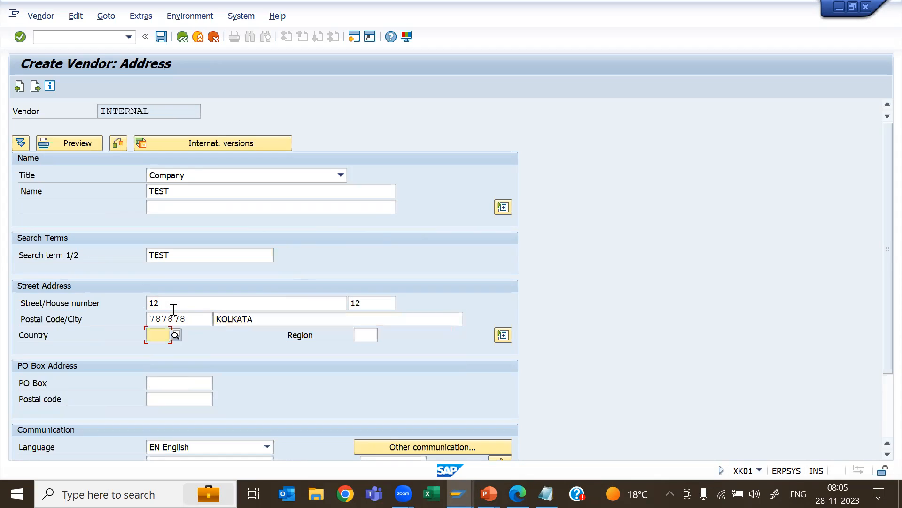
# - Set the vendor's country to IN and the region to 25 (West Bengal)
pyautogui.write('IN')
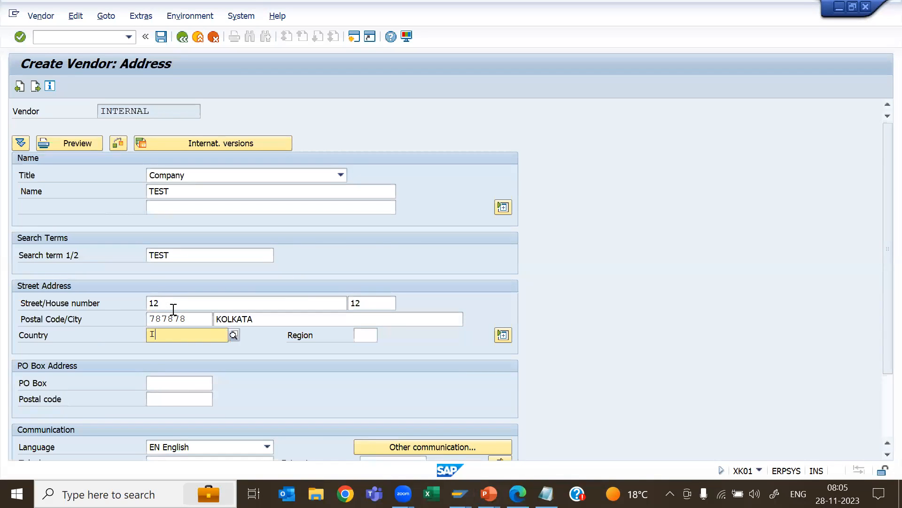
pyautogui.press('Tab')
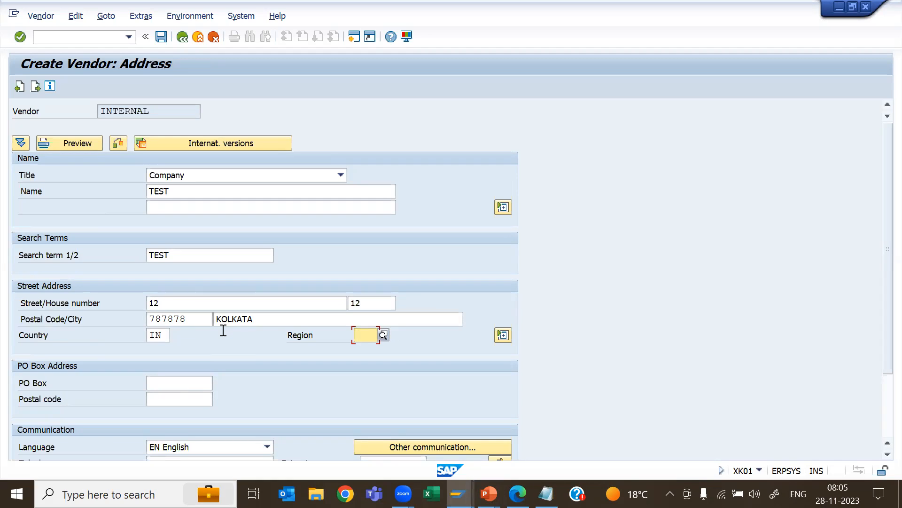
pyautogui.write('25')
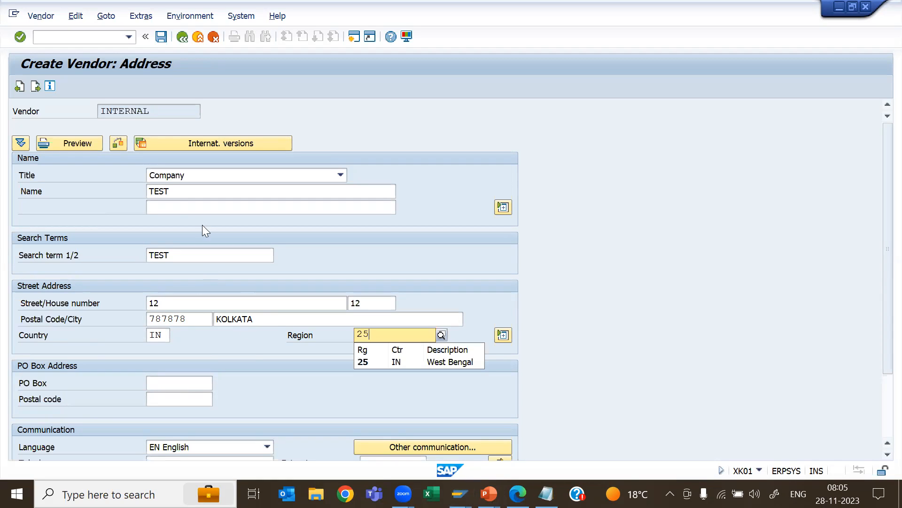
# - Replace the vendor's name with MAIN VENDOR and the search term with MV
pyautogui.click(171, 194)
pyautogui.press('BackSpace')
pyautogui.press('BackSpace')
pyautogui.press('BackSpace')
pyautogui.press('BackSpace')
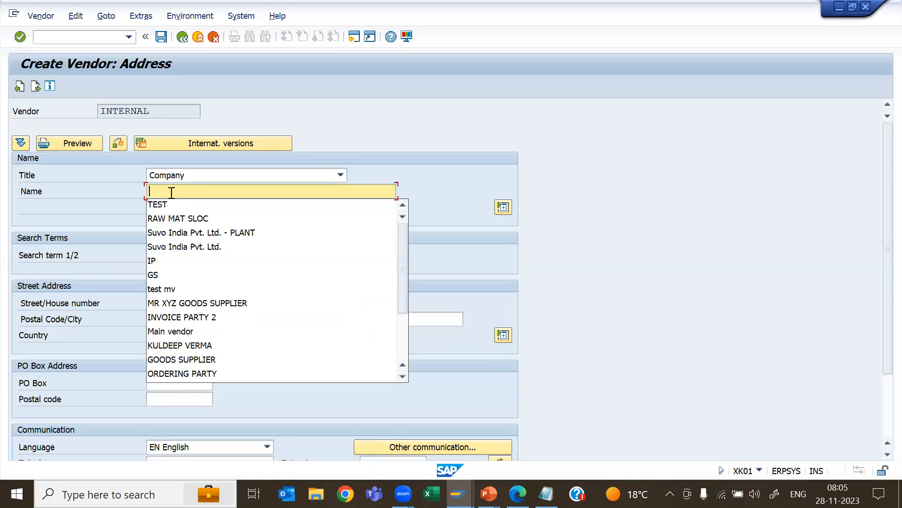
pyautogui.write('MAIN VENDOR')
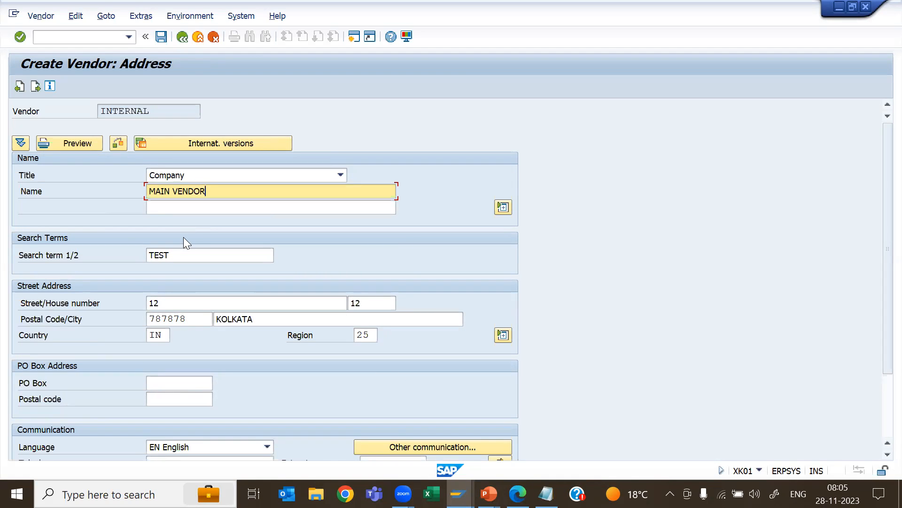
pyautogui.click(174, 255)
pyautogui.doubleClick(173, 255)
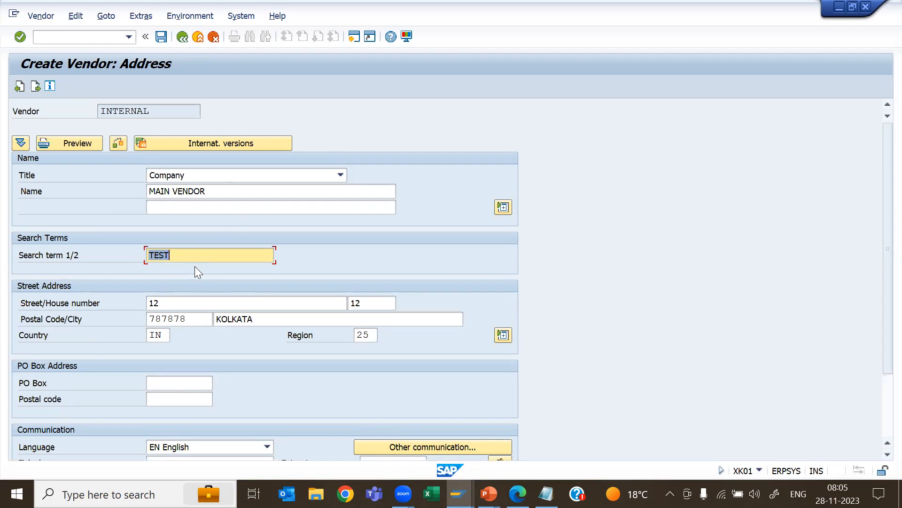
pyautogui.write('MV')
# - Confirm the address data and accept the duplicate vendor check to continue to the control data
pyautogui.scroll(-3, 237, 366)
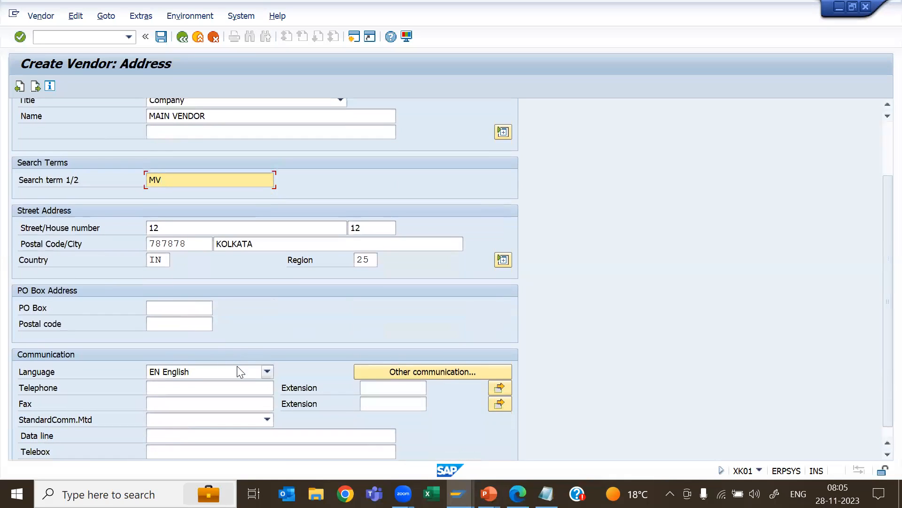
pyautogui.press('Return')
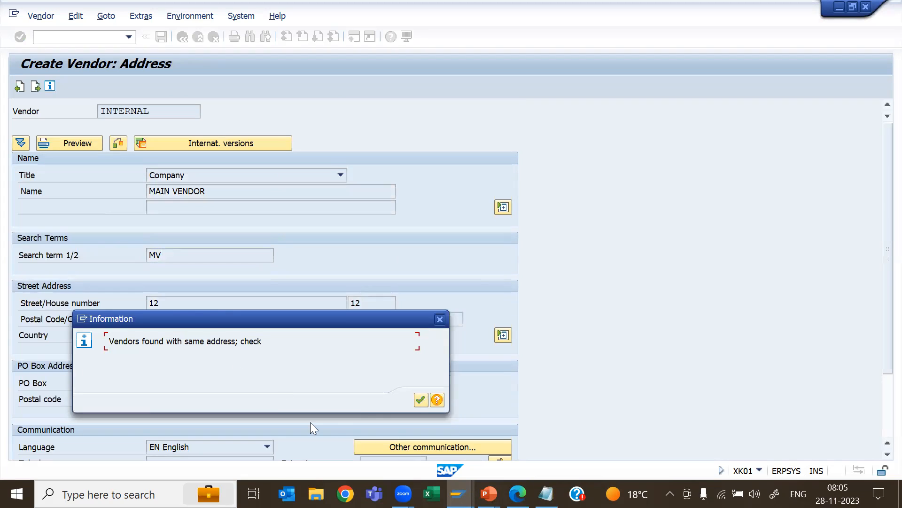
pyautogui.click(419, 400)
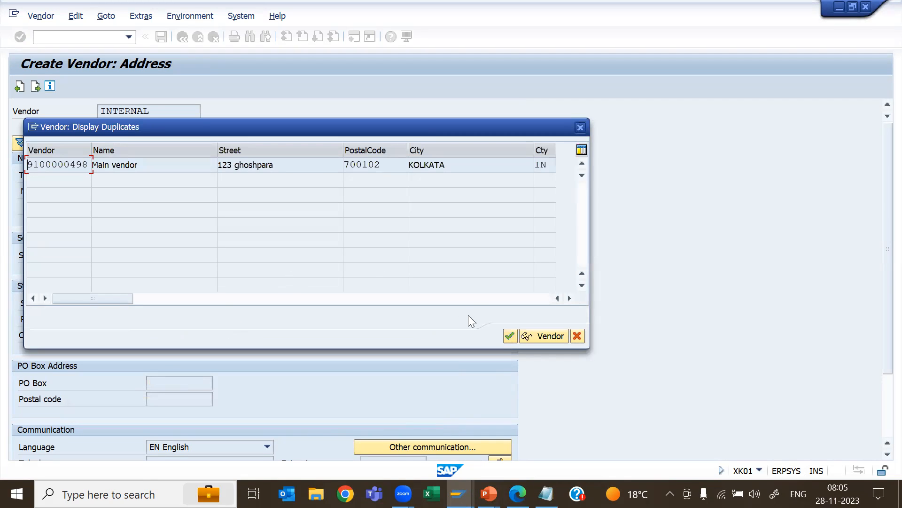
pyautogui.click(510, 337)
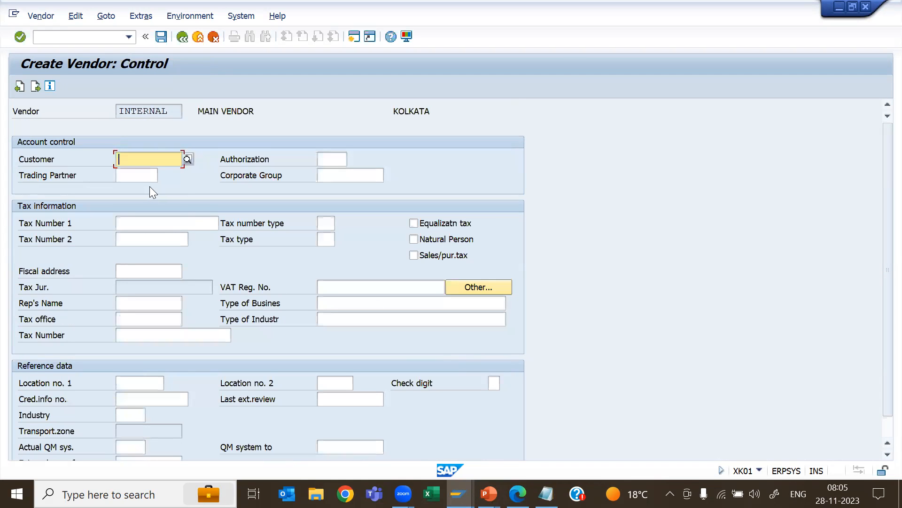
# - Continue through the control, payment, contact person and accounting data to the purchasing data, set the order currency to INR and proceed to partner functions
pyautogui.press('Return')
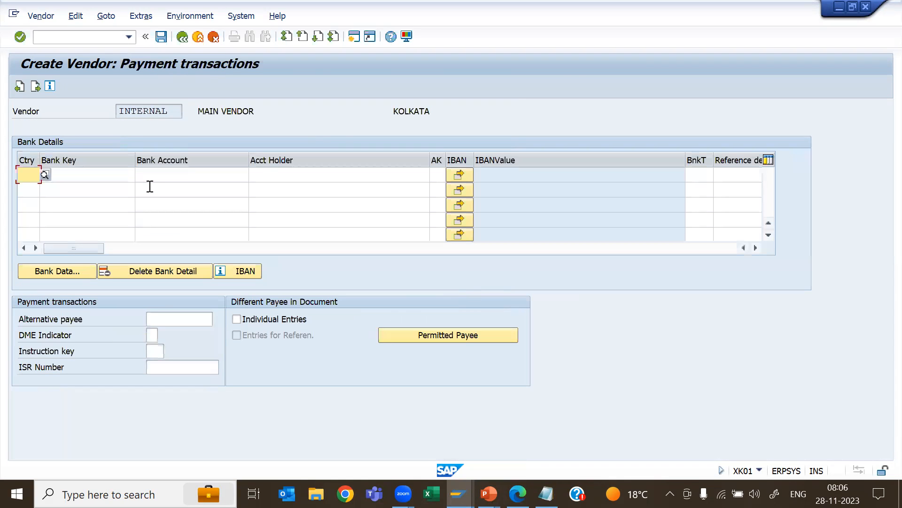
pyautogui.press('Return')
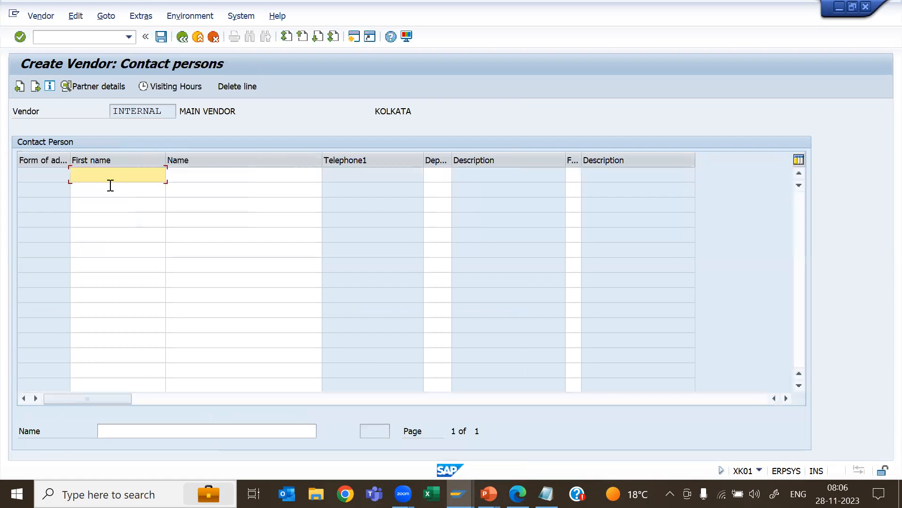
pyautogui.press('Return')
pyautogui.press('Down')
pyautogui.press('Return')
pyautogui.press('Return')
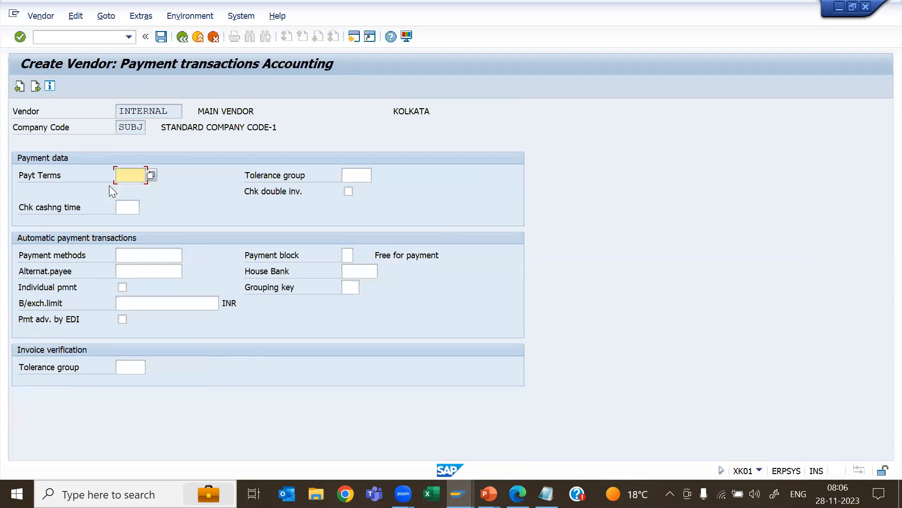
pyautogui.press('Return')
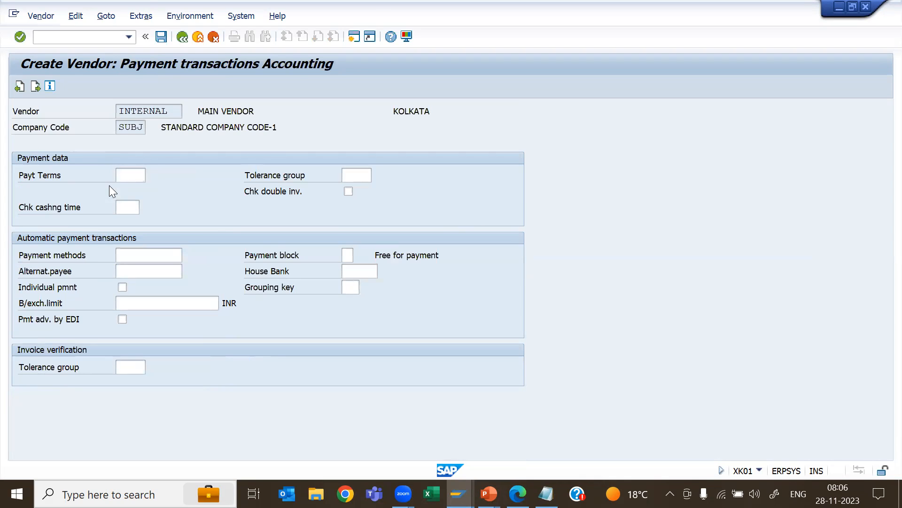
pyautogui.press('Return')
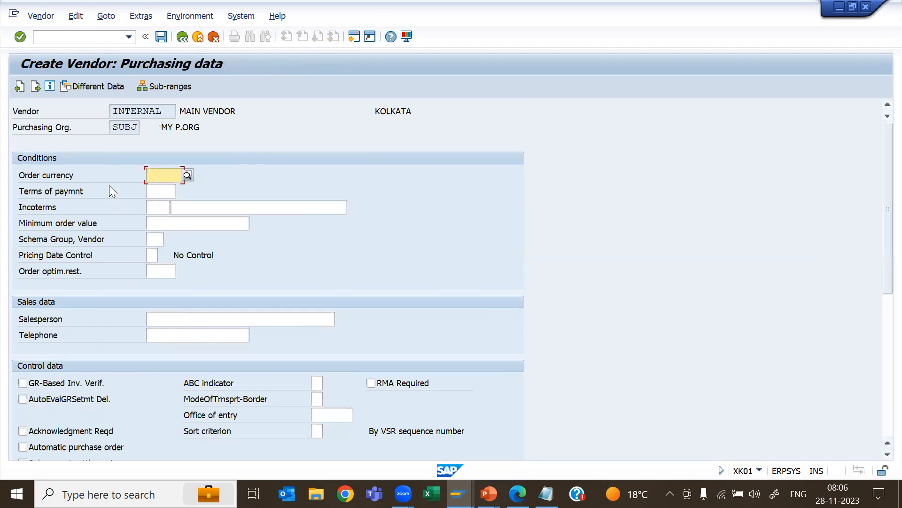
pyautogui.write('INR')
pyautogui.press('Return')
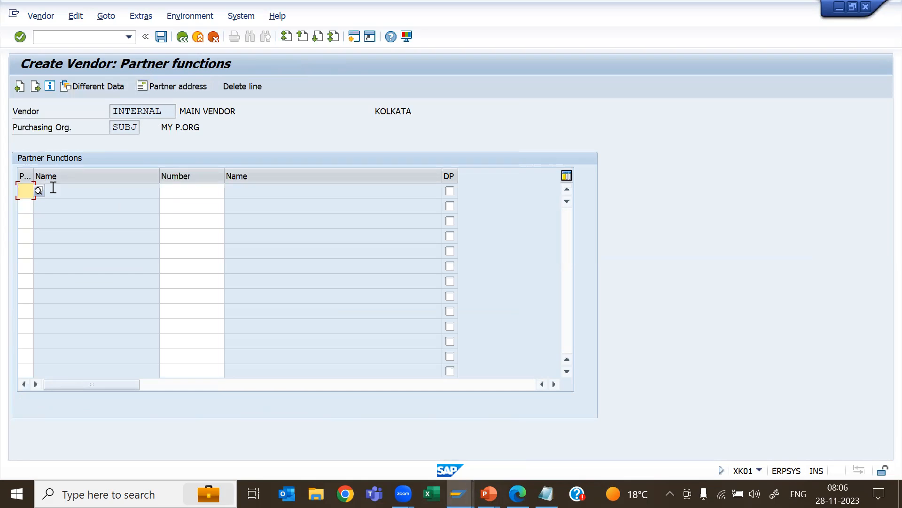
pyautogui.click(39, 190)
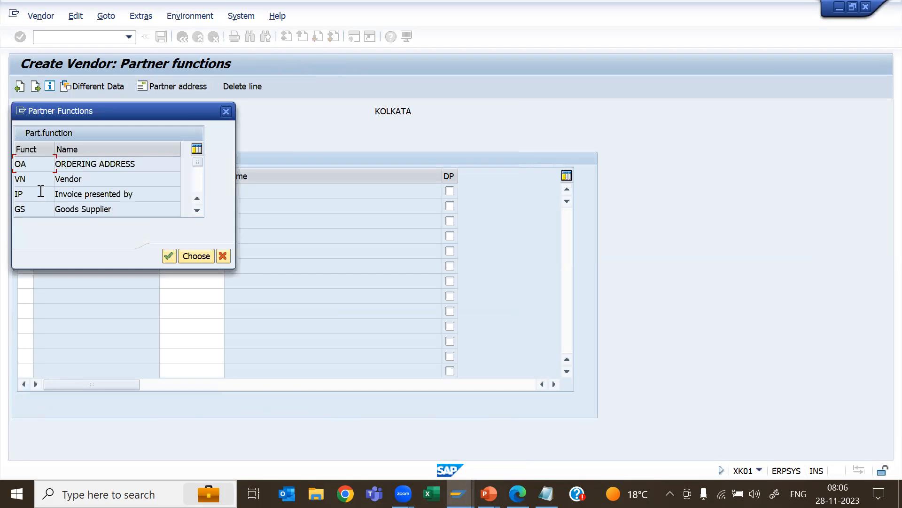
pyautogui.click(194, 211)
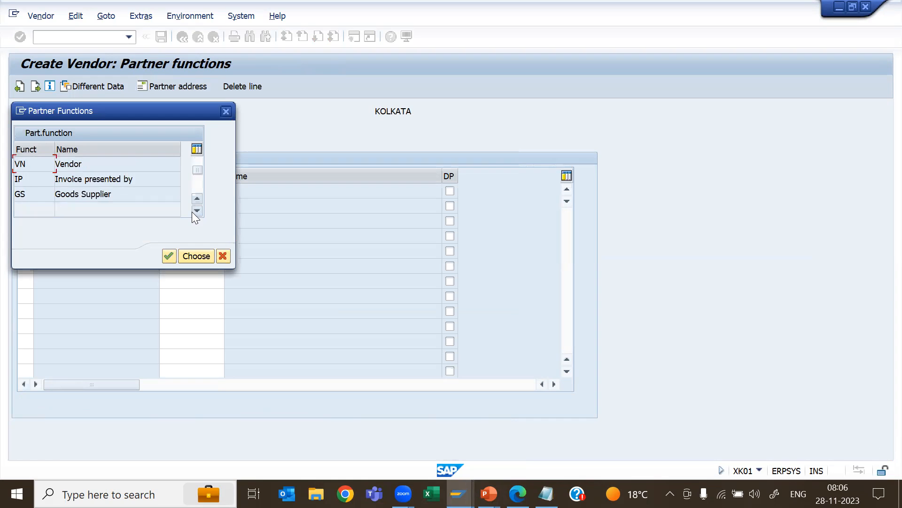
pyautogui.click(196, 161)
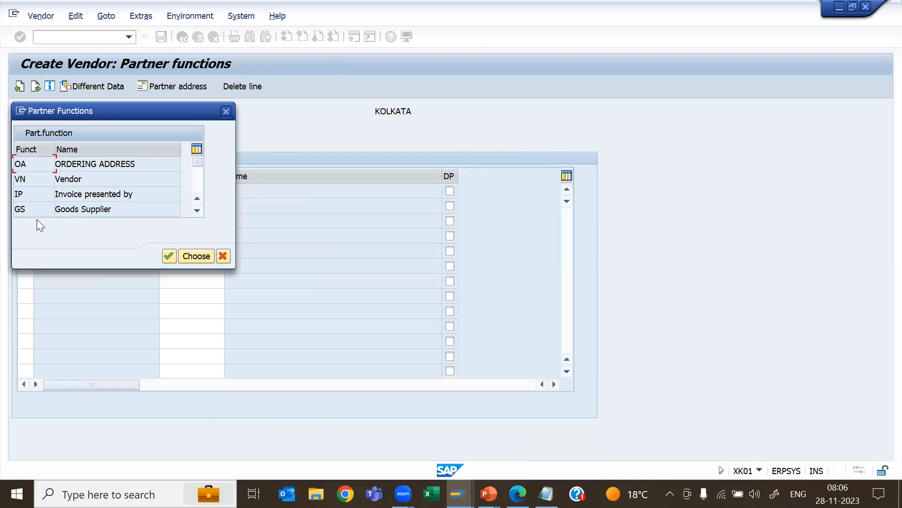
pyautogui.doubleClick(29, 180)
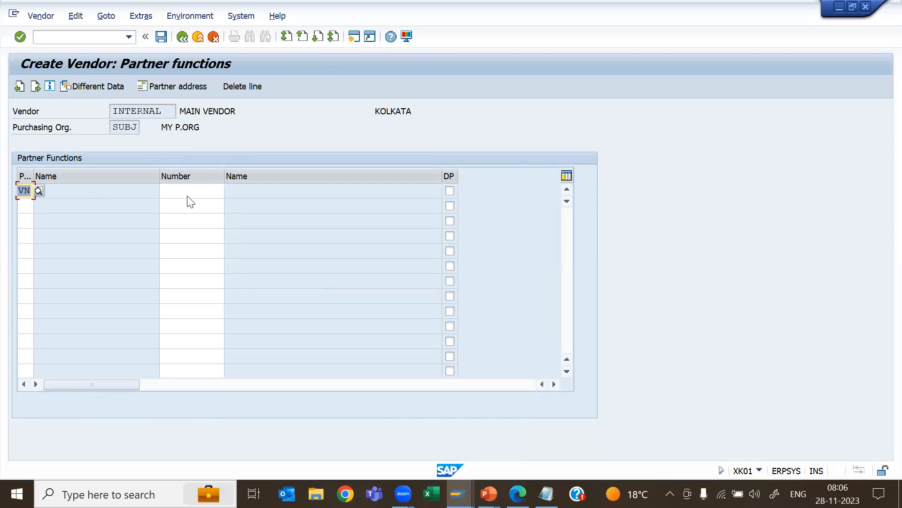
pyautogui.press('Return')
pyautogui.press('BackSpace')
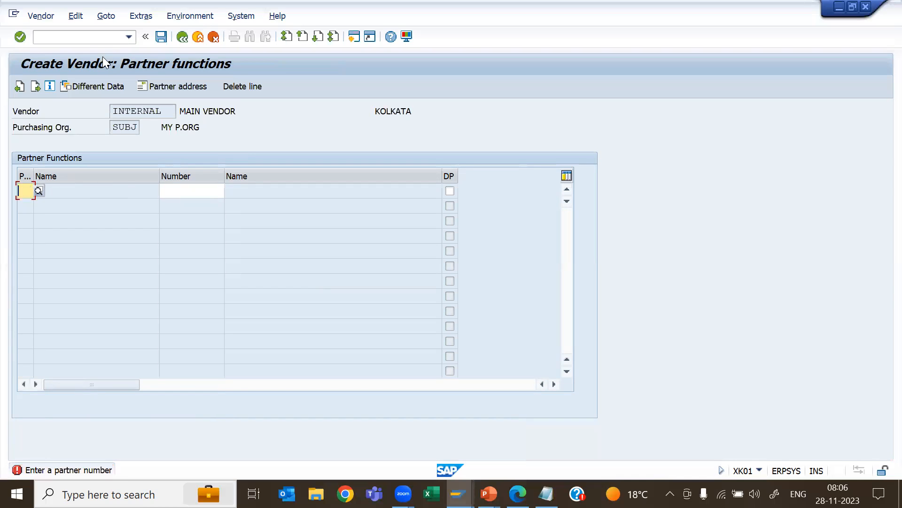
pyautogui.press('Return')
pyautogui.press('Return')
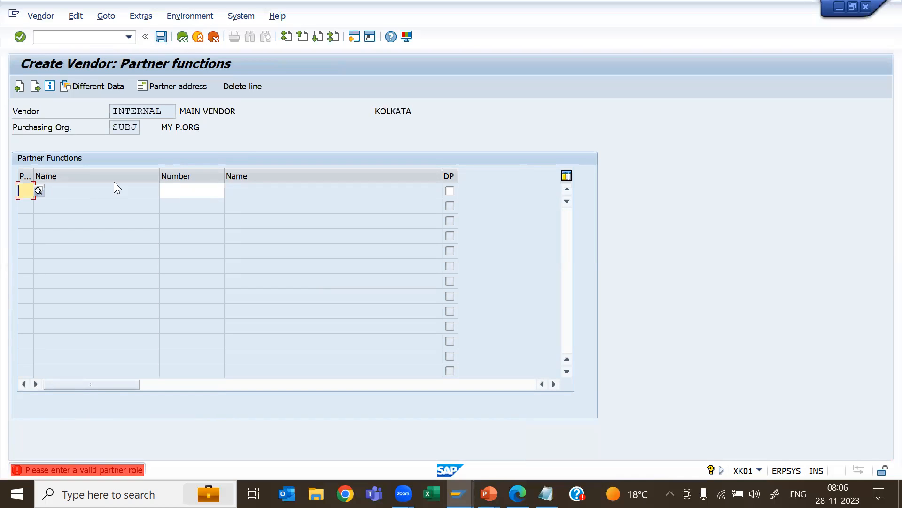
pyautogui.press('Return')
pyautogui.click(163, 38)
# - Add partner function VN (Vendor) with a vendor number from the input history and save the vendor
pyautogui.click(40, 192)
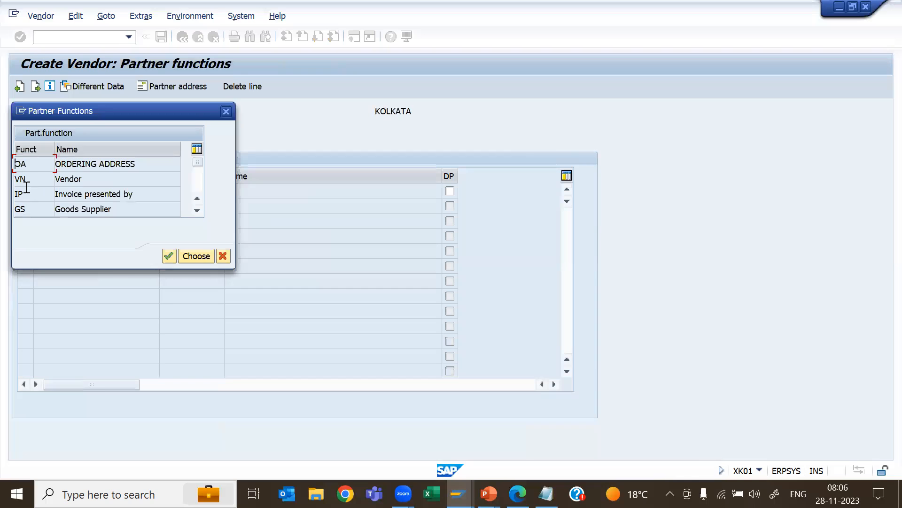
pyautogui.doubleClick(27, 179)
pyautogui.click(188, 191)
pyautogui.press('Down')
pyautogui.press('Return')
pyautogui.press('Return')
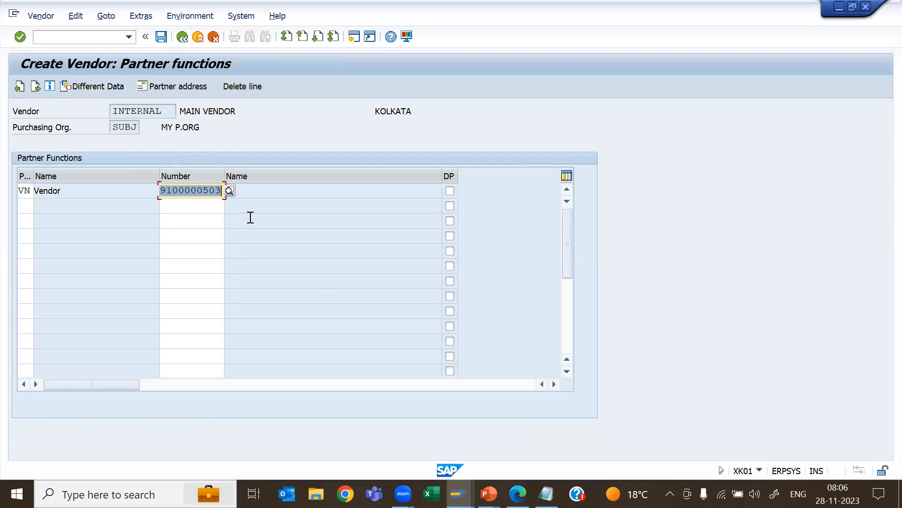
pyautogui.click(162, 38)
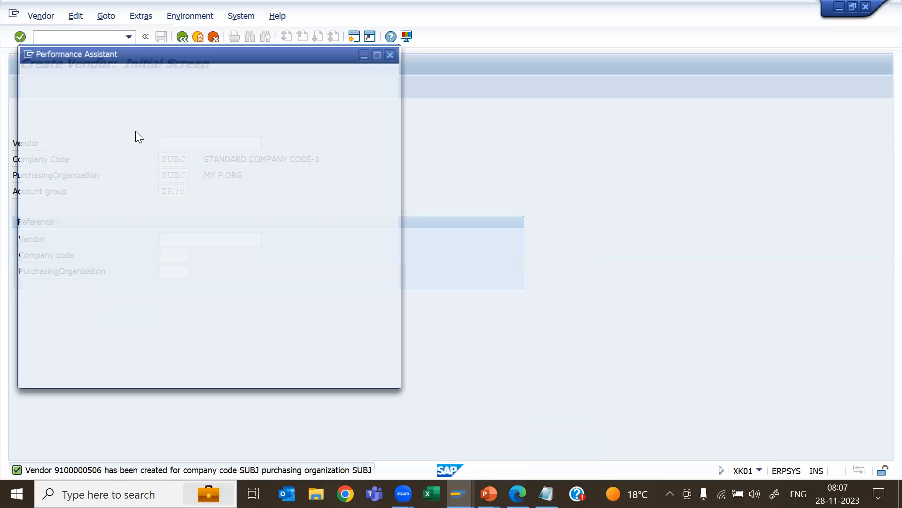
# - Copy the new vendor's number from the creation message into a new line in Notepad and label it "-- MAIN VENDOR"
pyautogui.moveTo(121, 89); pyautogui.dragTo(70, 91)
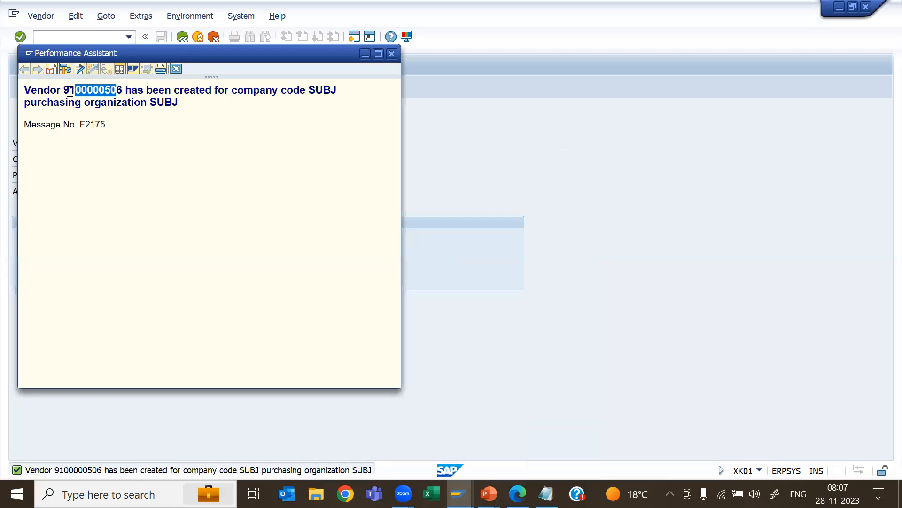
pyautogui.click(117, 150)
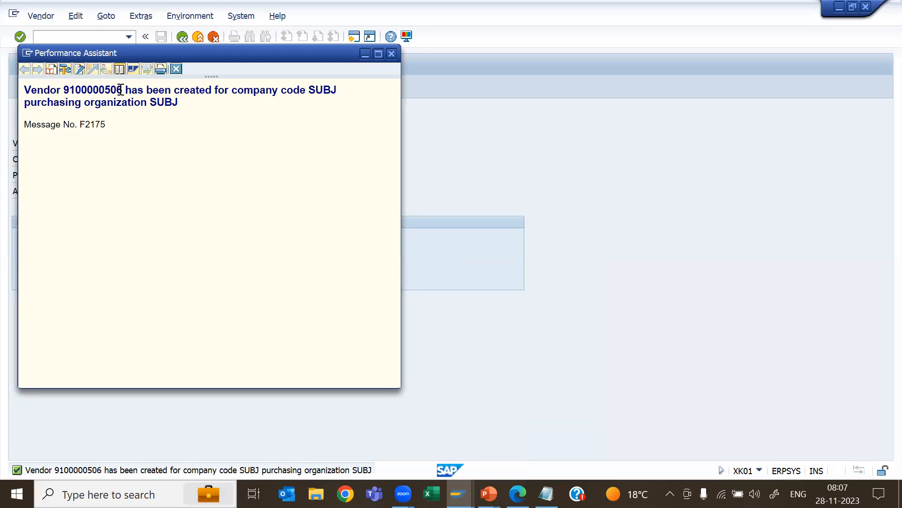
pyautogui.moveTo(121, 90); pyautogui.dragTo(64, 90)
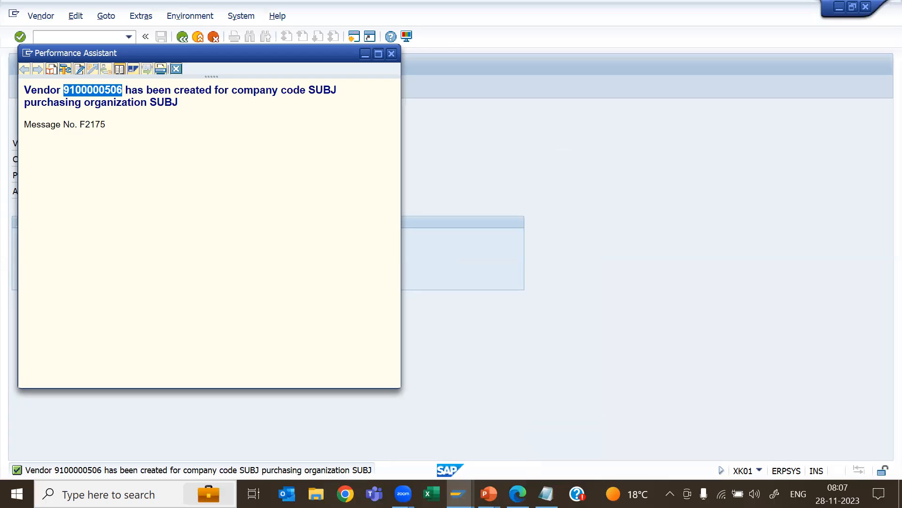
pyautogui.hotkey('ctrl', 'c')
pyautogui.hotkey('alt', 'Tab')
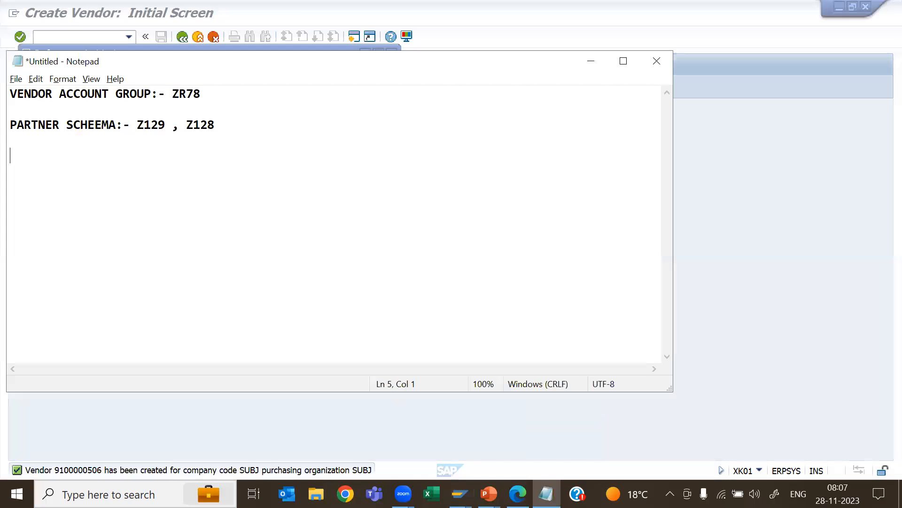
pyautogui.hotkey('ctrl', 'v')
pyautogui.write('--')
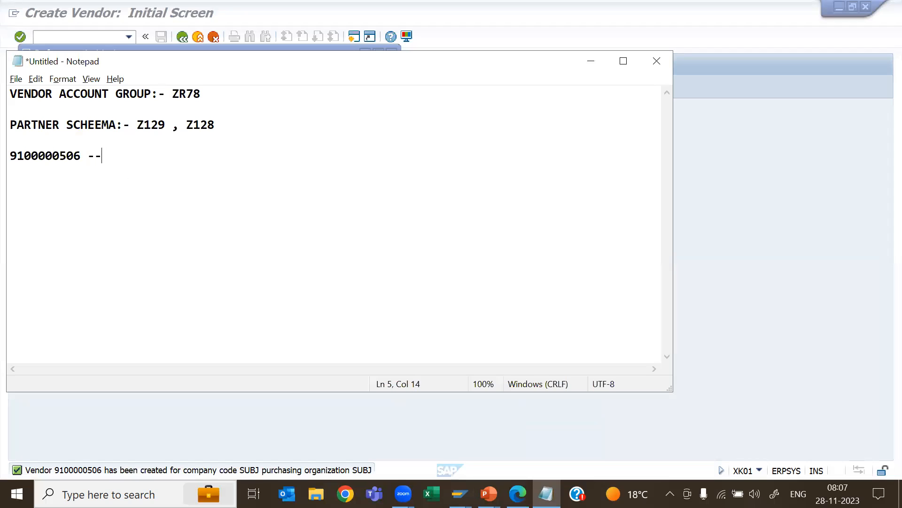
pyautogui.write(' MAIN VENDOR')
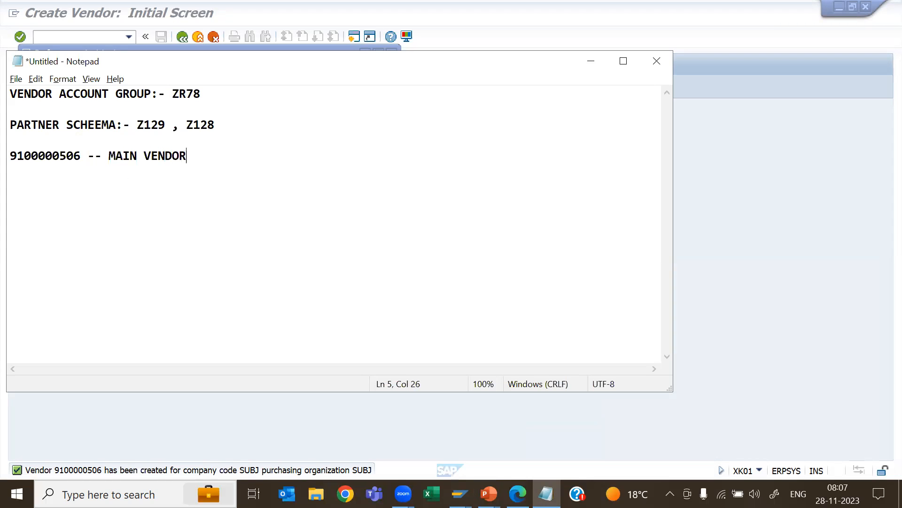
# - Return to SAP from Notepad and start creating another vendor in account group ZR78 for company code and purchasing organization SUBJ
pyautogui.press('Return')
pyautogui.hotkey('alt', 'Tab')
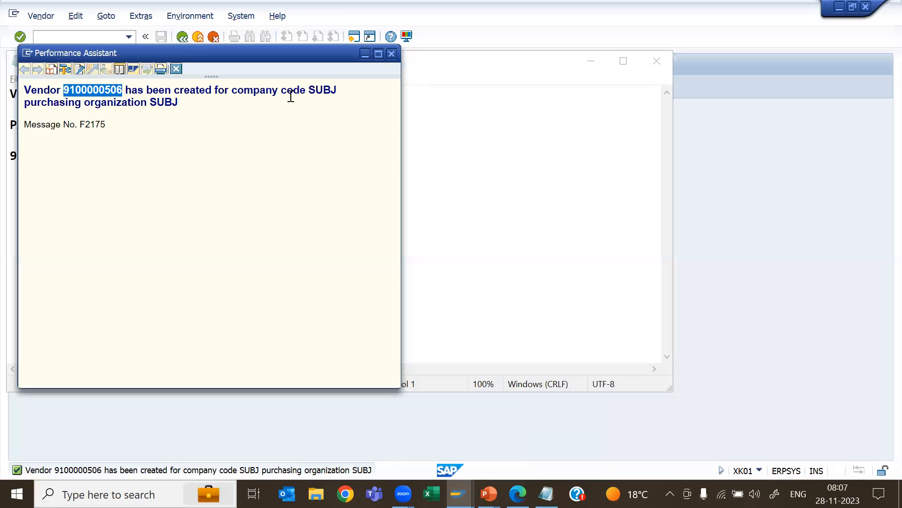
pyautogui.hotkey('alt', 'Tab')
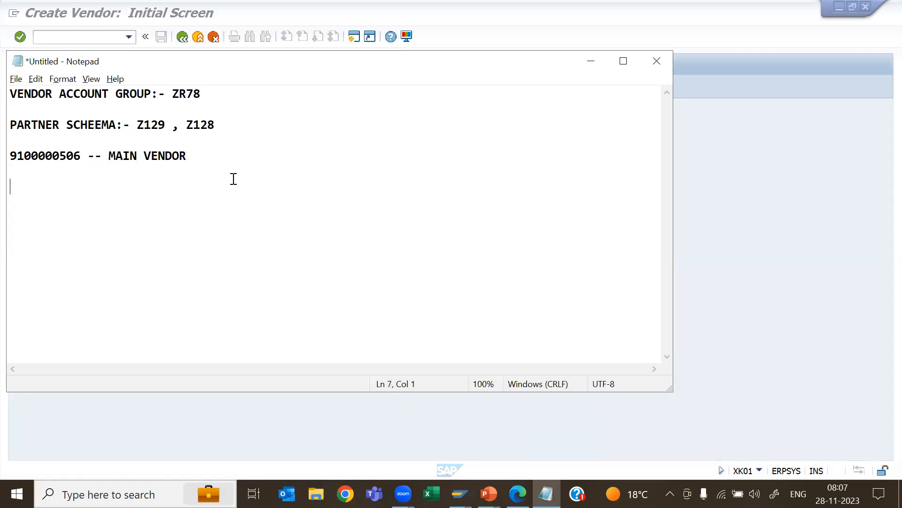
pyautogui.hotkey('alt', 'Tab')
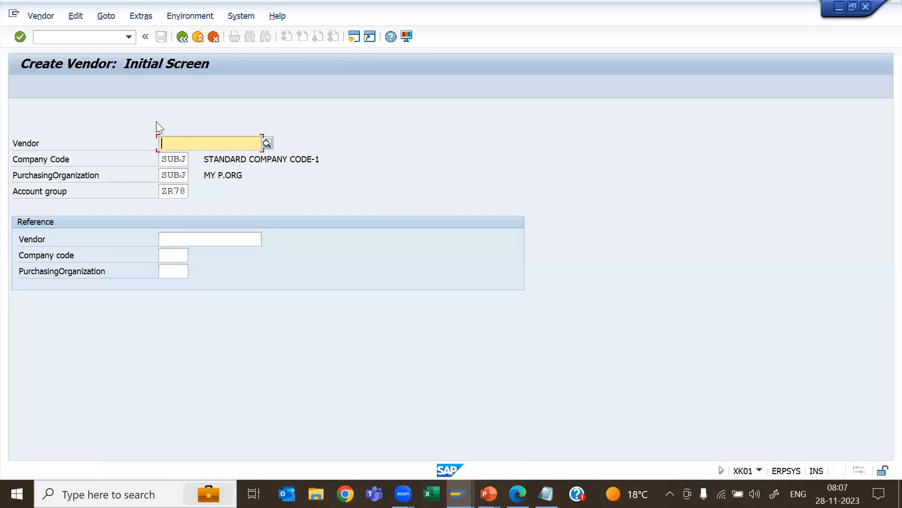
pyautogui.press('Return')
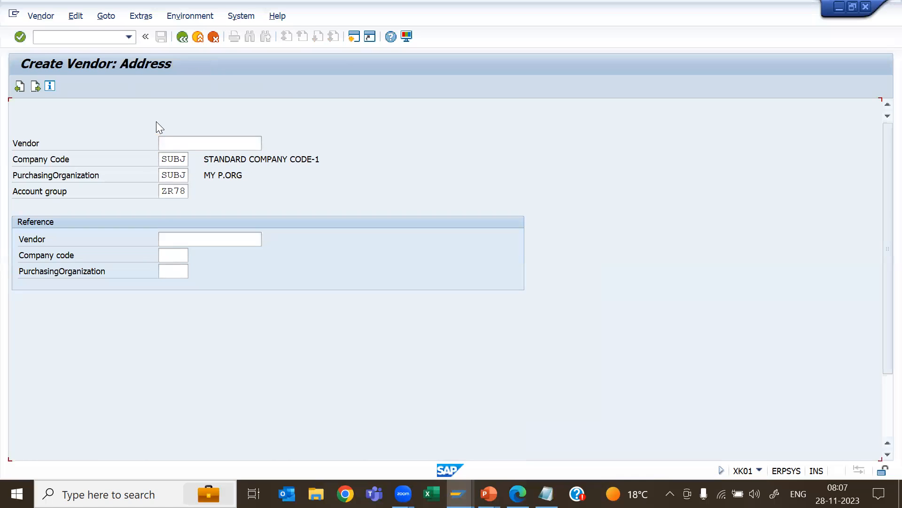
# - Give the vendor the title Company, the name GOODS SUPPLIER 123 and the search term GS 123
pyautogui.press('Down')
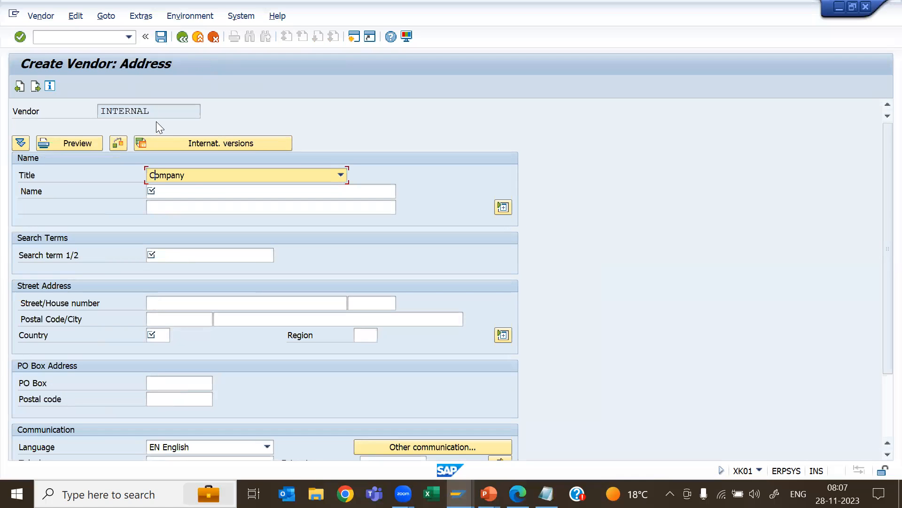
pyautogui.press('Tab')
pyautogui.write('GOODS ')
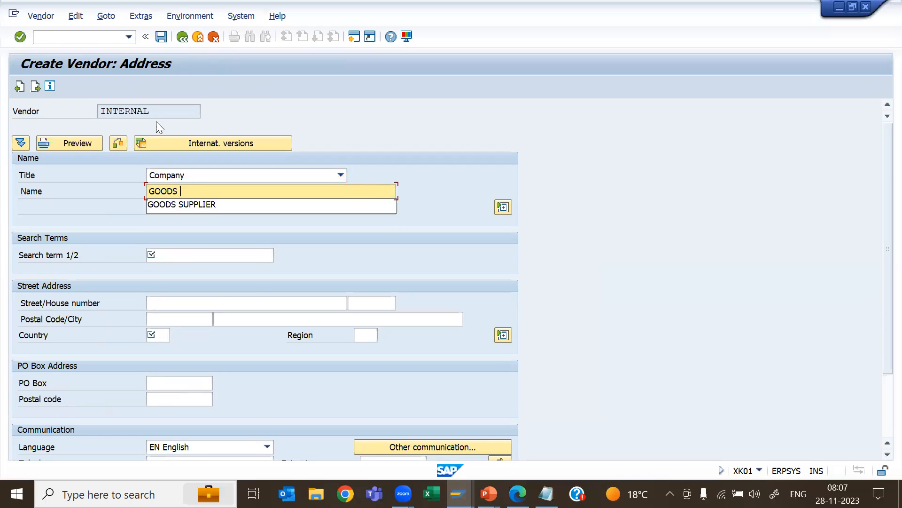
pyautogui.write('SUPPLIER 123')
pyautogui.press('Tab')
pyautogui.press('Tab')
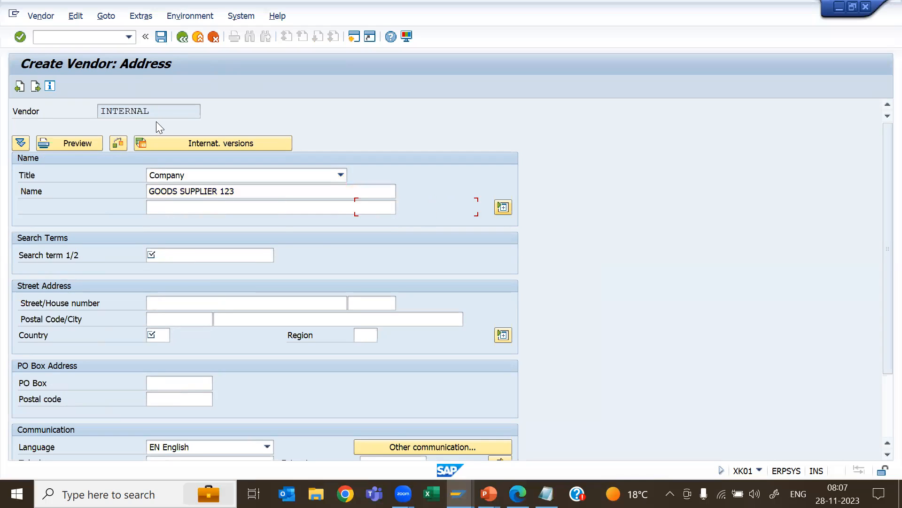
pyautogui.press('Tab')
pyautogui.write('GS 123')
pyautogui.press('Tab')
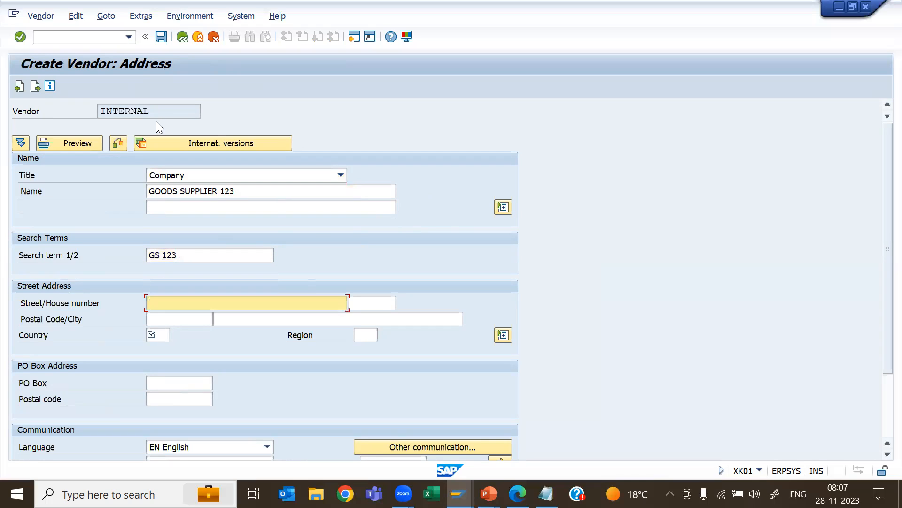
# - Fill in the goods supplier's street, house number and postal code, and enter the city DELHI
pyautogui.write('XYZ')
pyautogui.press('Tab')
pyautogui.write('123')
pyautogui.press('Tab')
pyautogui.write('787878')
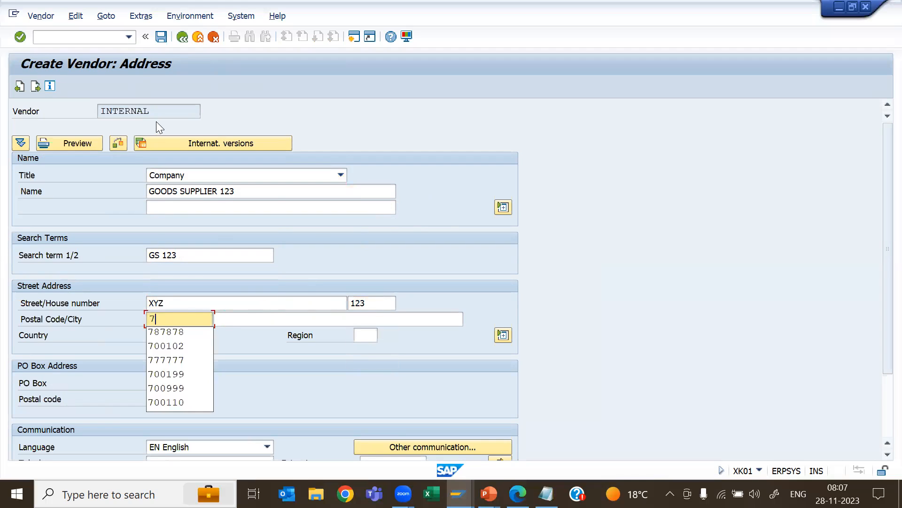
pyautogui.press('Tab')
pyautogui.write('KOB')
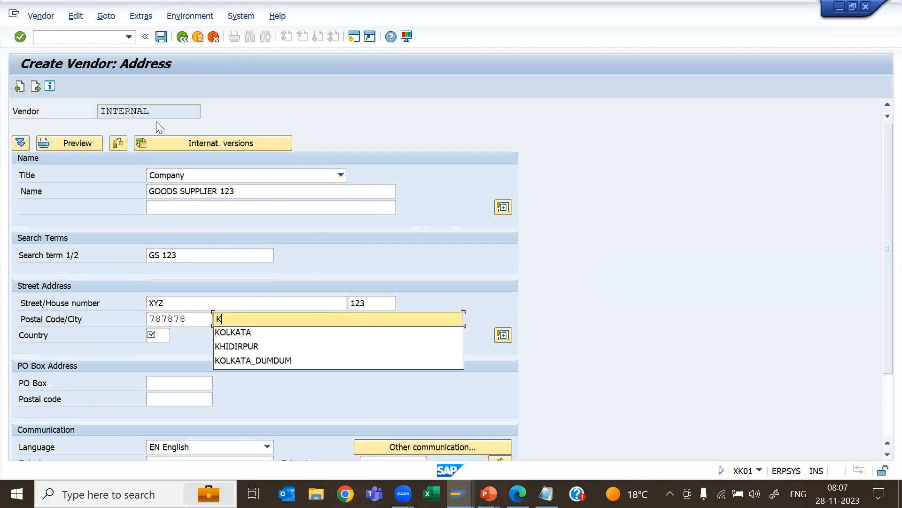
pyautogui.press('BackSpace')
pyautogui.press('BackSpace')
pyautogui.press('BackSpace')
pyautogui.write('DELHI')
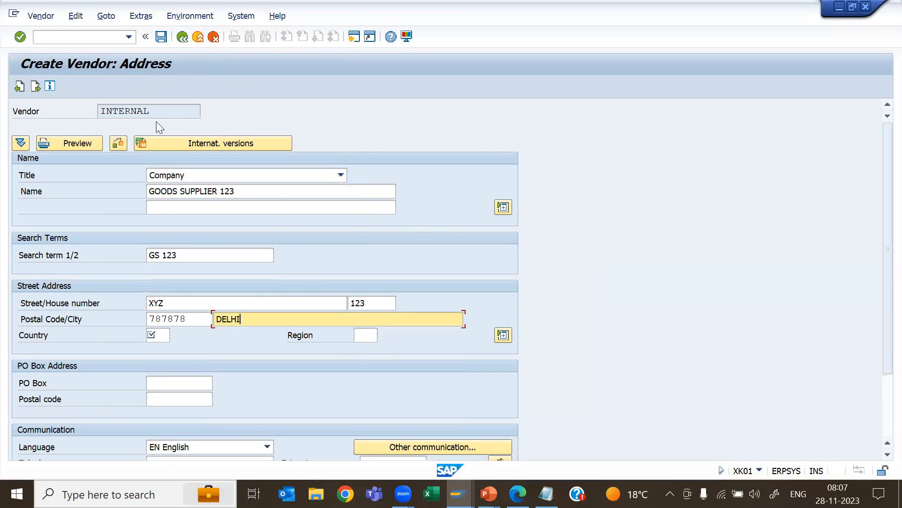
# - Set the country to IN and the region to 30 Delhi, and continue to the control data
pyautogui.press('Tab')
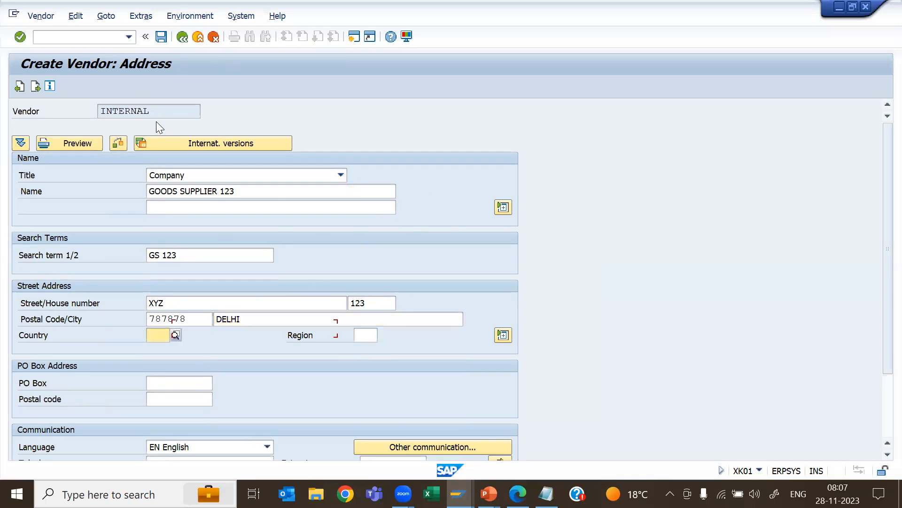
pyautogui.write('IN')
pyautogui.press('Tab')
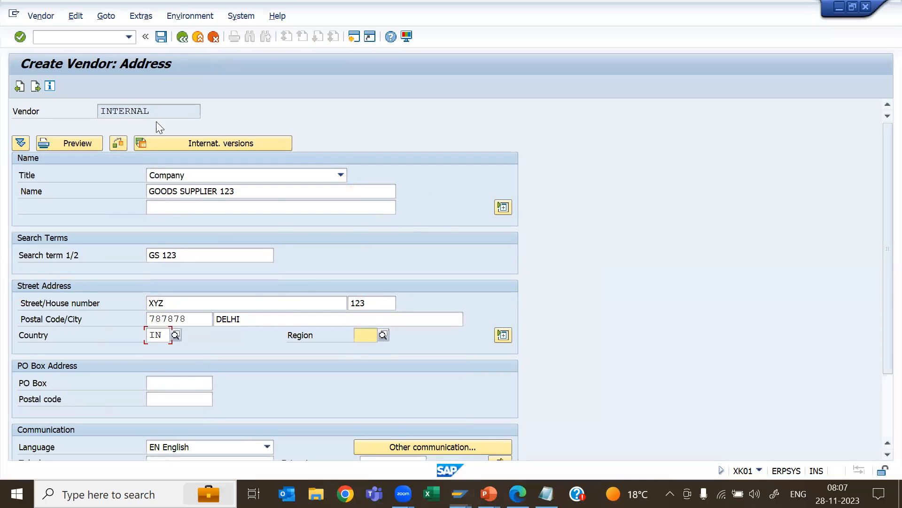
pyautogui.click(383, 335)
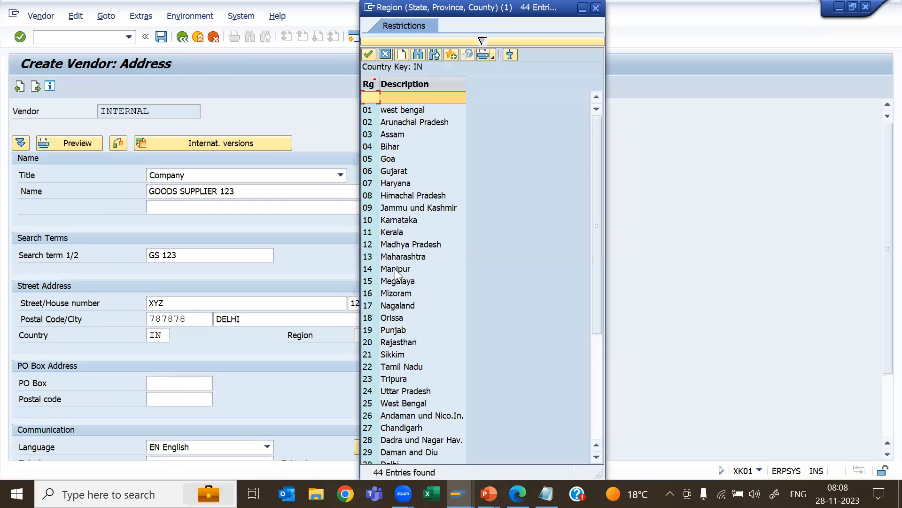
pyautogui.scroll(-1, 398, 275)
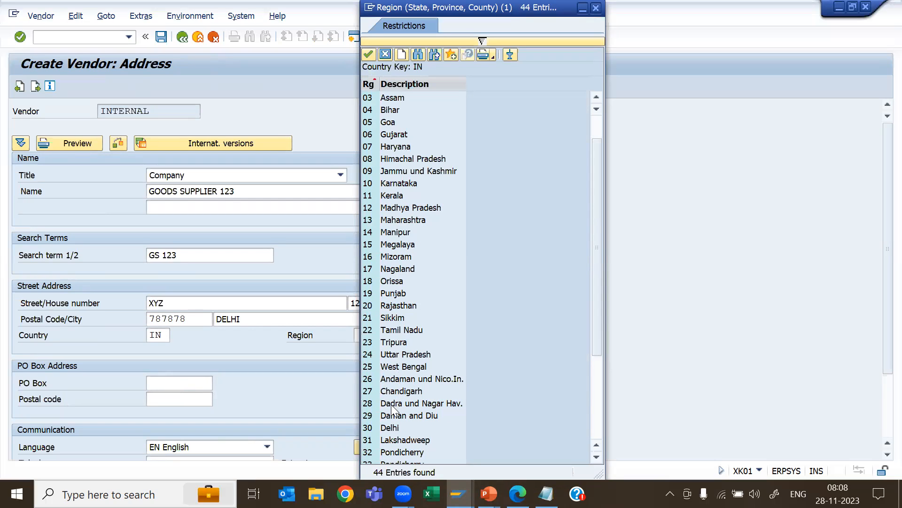
pyautogui.click(384, 428)
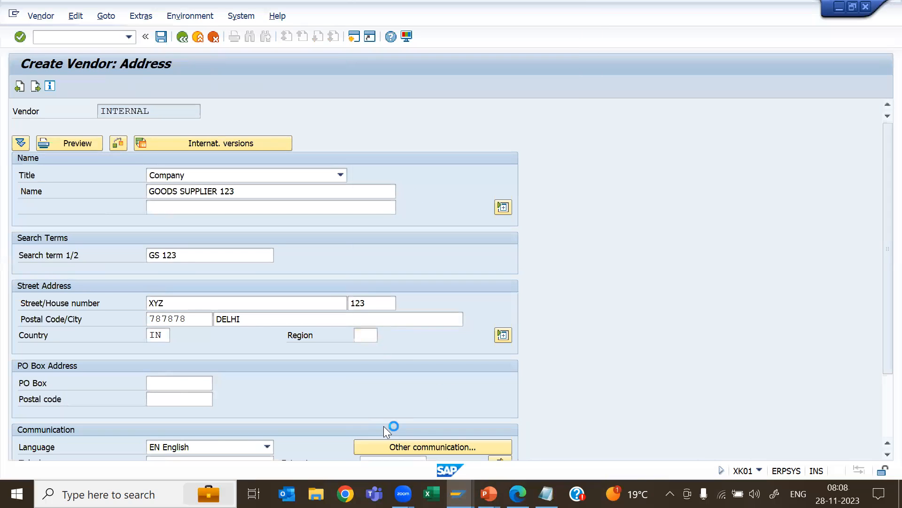
pyautogui.press('Return')
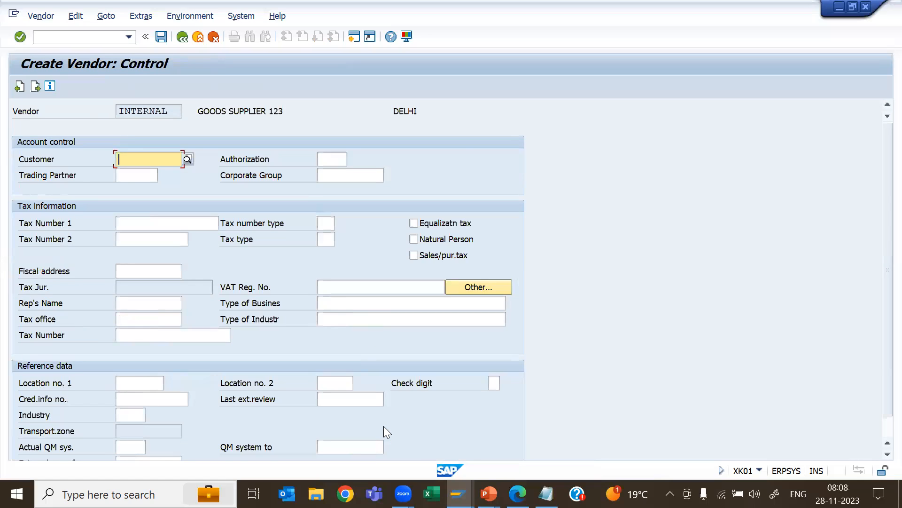
# - Continue through the general and accounting data, set the order currency to INR, and save the vendor with its partner functions left empty
pyautogui.press('Return')
pyautogui.press('Return')
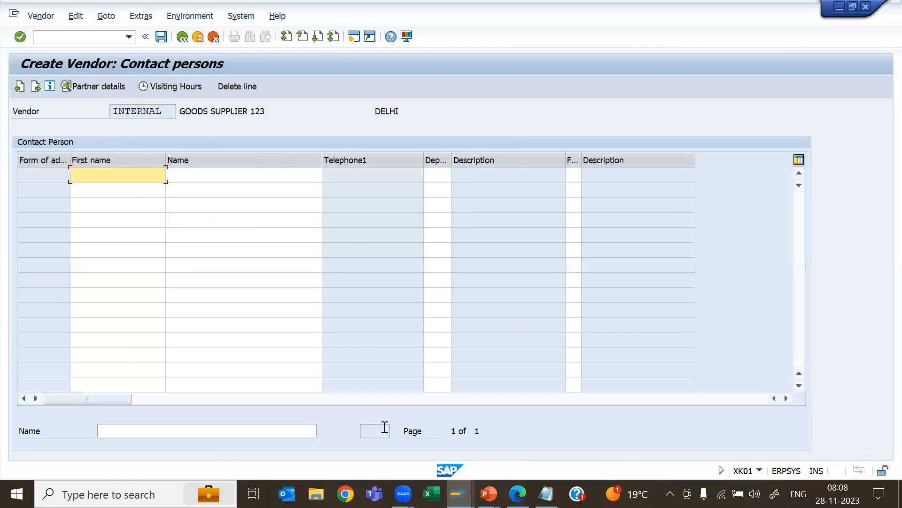
pyautogui.press('Return')
pyautogui.press('Down')
pyautogui.press('Return')
pyautogui.press('Return')
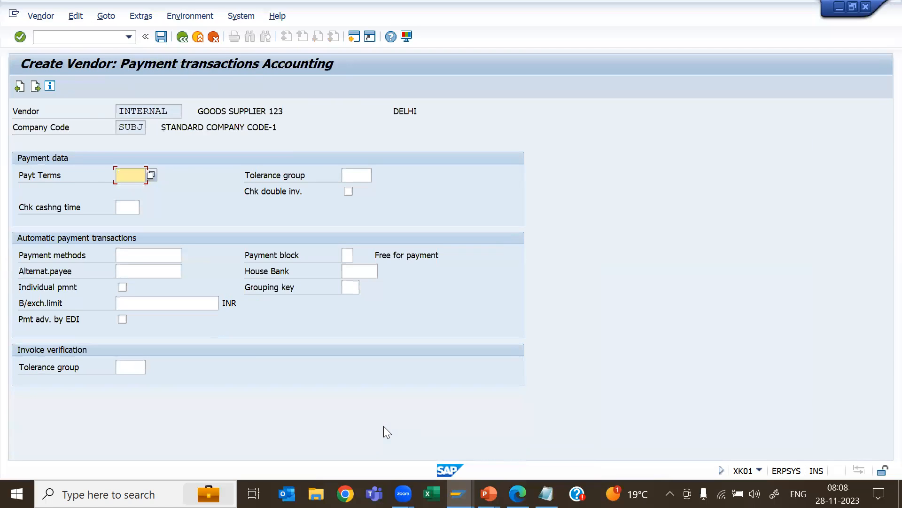
pyautogui.press('Return')
pyautogui.press('Return')
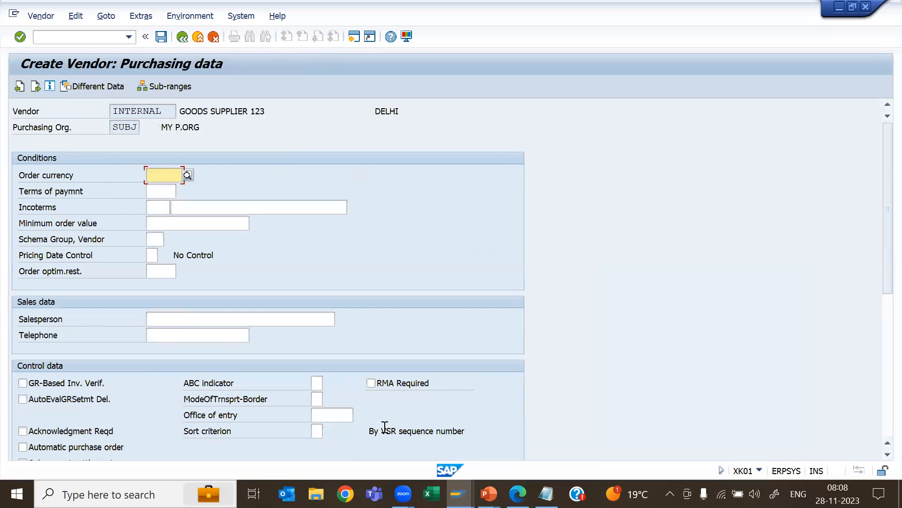
pyautogui.write('INR')
pyautogui.press('Return')
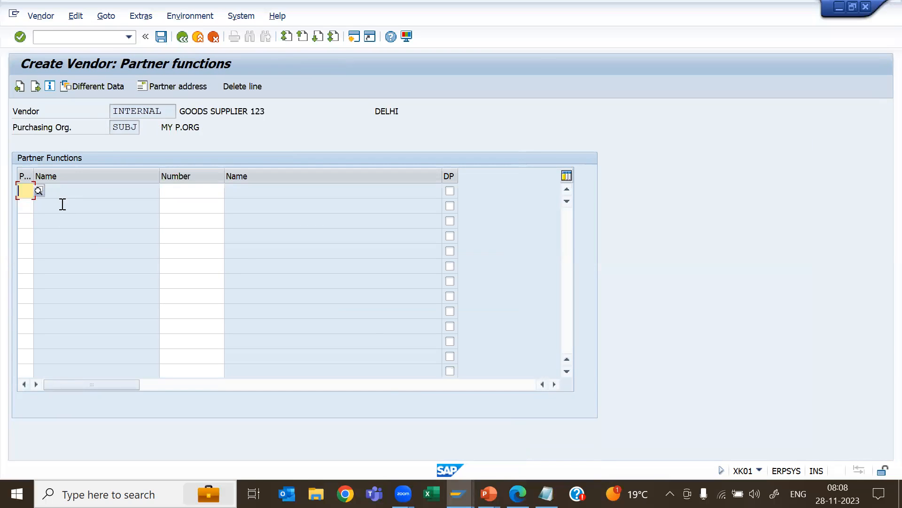
pyautogui.click(161, 36)
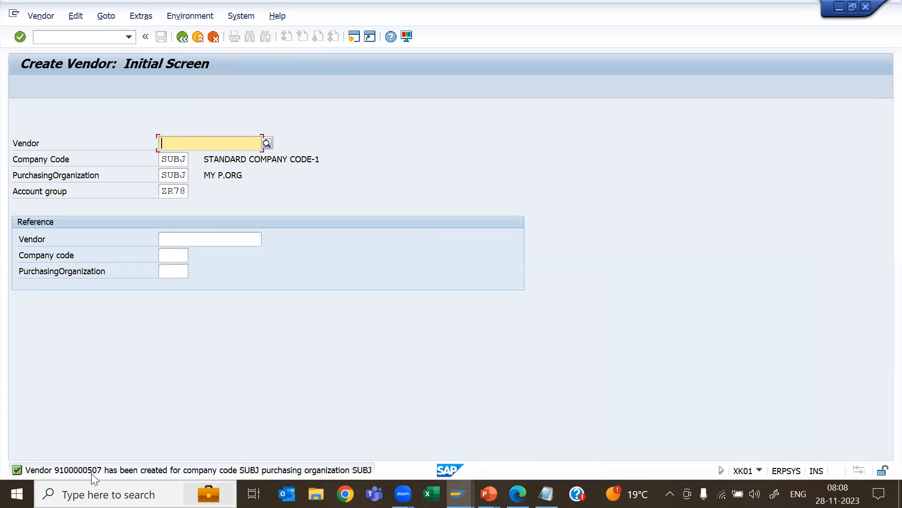
# - In Notepad, copy the main vendor's number into a new line below it and label it "--- GS"
pyautogui.hotkey('alt', 'Tab')
pyautogui.click(81, 155)
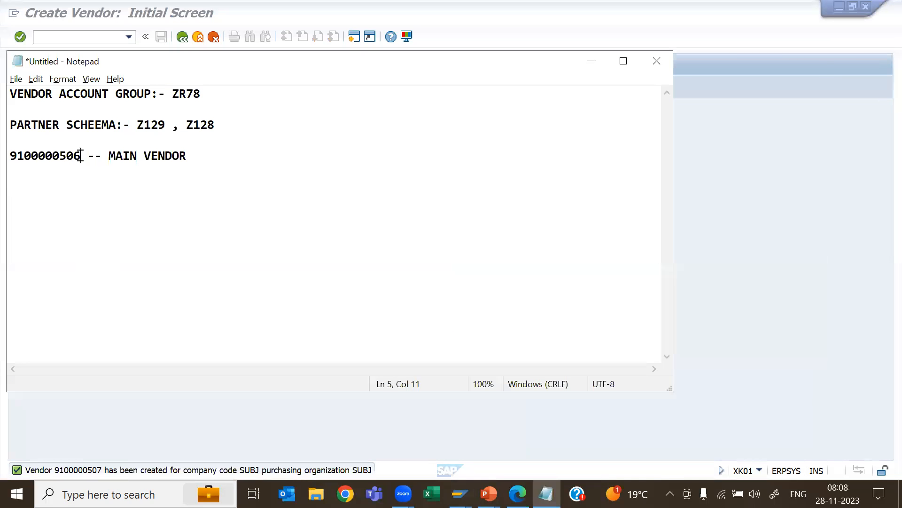
pyautogui.moveTo(80, 155); pyautogui.dragTo(12, 161)
pyautogui.hotkey('ctrl', 'c')
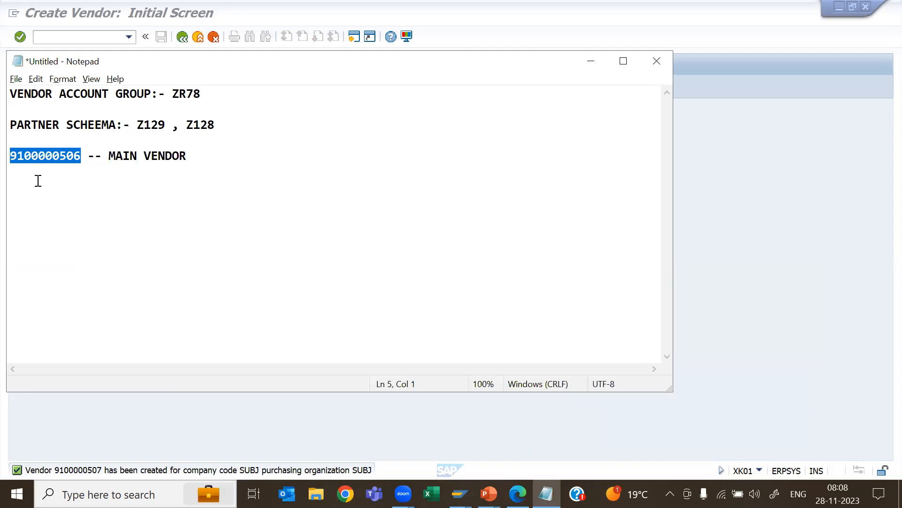
pyautogui.click(190, 156)
pyautogui.press('Return')
pyautogui.hotkey('ctrl', 'v')
pyautogui.write('--- S')
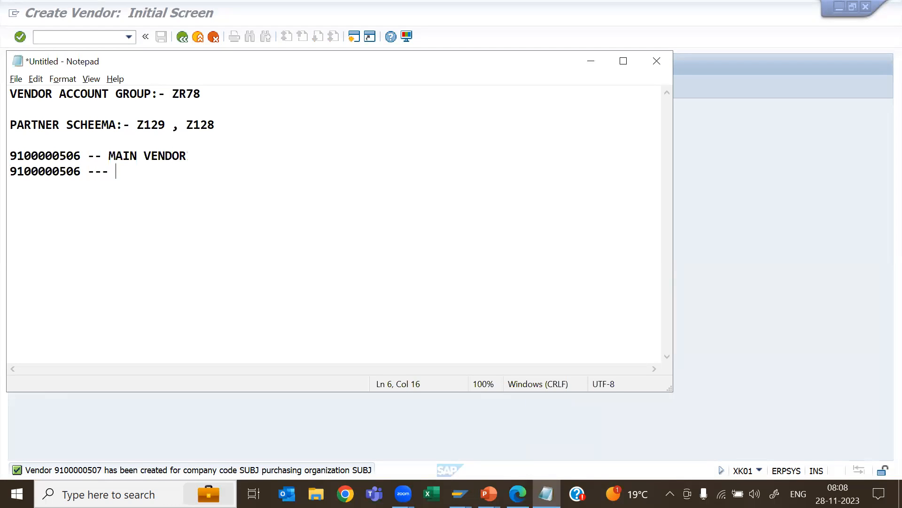
pyautogui.press('BackSpace')
pyautogui.write('GOO')
pyautogui.press('BackSpace')
pyautogui.press('BackSpace')
pyautogui.write('S')
# - Switch back to SAP, start another vendor in account group ZR78 and set its title to Company
pyautogui.hotkey('alt', 'Tab')
pyautogui.press('Return')
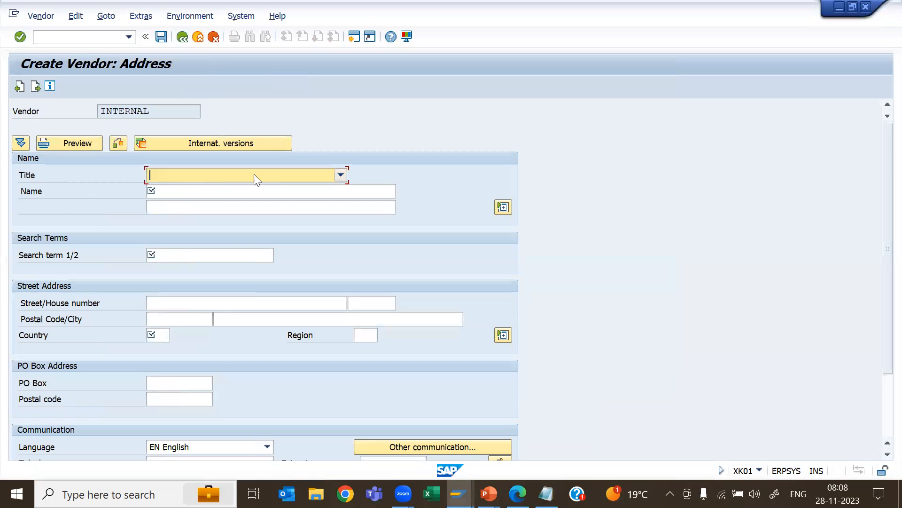
pyautogui.write('Company')
# - Enter INOVICE PRESENTED BY as the vendor's name and IP BY as its search term
pyautogui.click(208, 196)
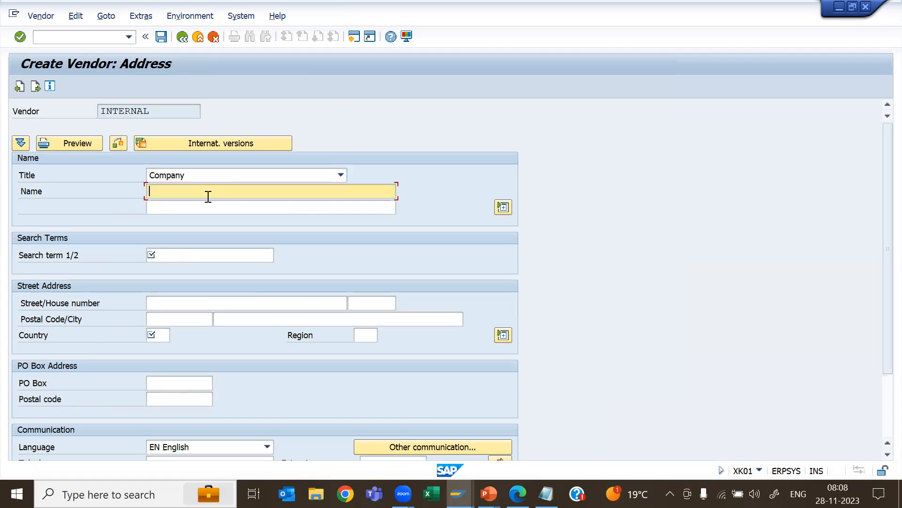
pyautogui.write('I')
pyautogui.write('NOVICE ')
pyautogui.write('PA')
pyautogui.press('BackSpace')
pyautogui.write('RESEN')
pyautogui.press('Tab')
pyautogui.press('Tab')
pyautogui.press('Tab')
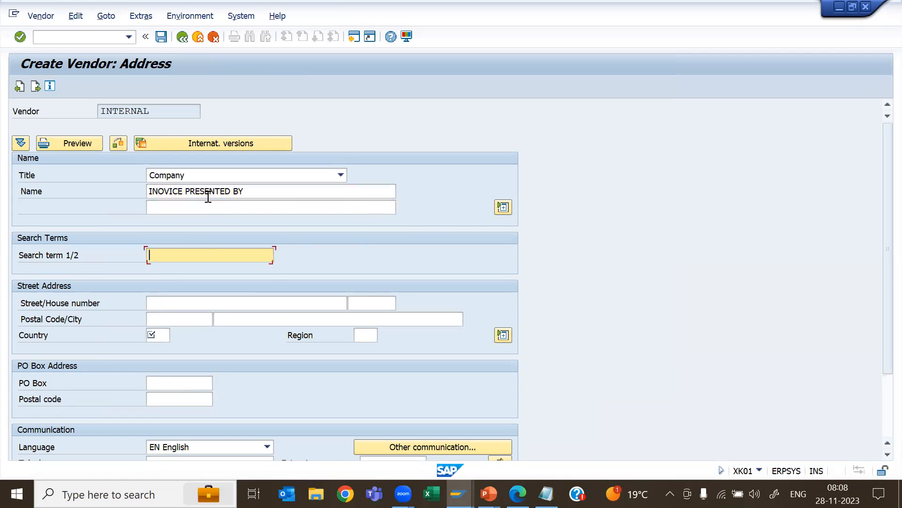
pyautogui.write('IP')
pyautogui.press('Tab')
pyautogui.press('Tab')
# - Fill in the invoicing vendor's street, house number and postal code, and enter the city CHATTISGARH
pyautogui.click(208, 303)
pyautogui.write('ABC')
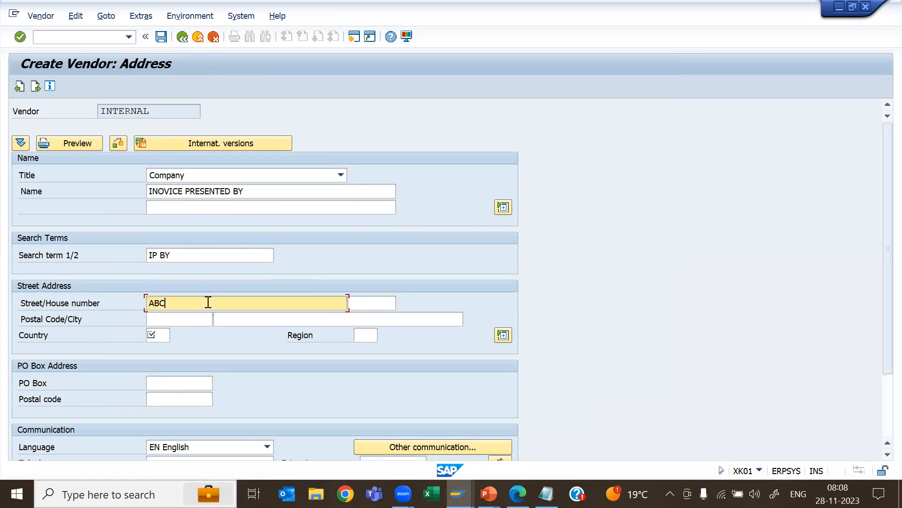
pyautogui.press('Tab')
pyautogui.write('123')
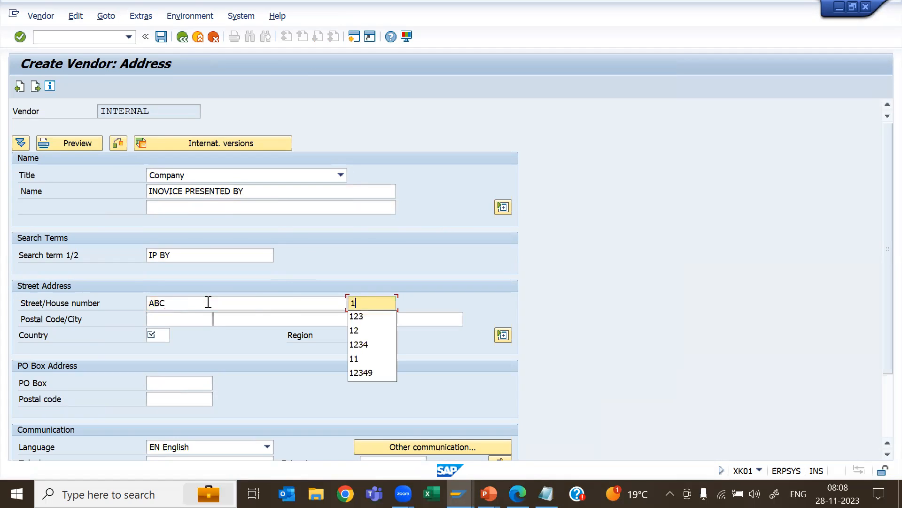
pyautogui.press('Tab')
pyautogui.write('787878')
pyautogui.press('Tab')
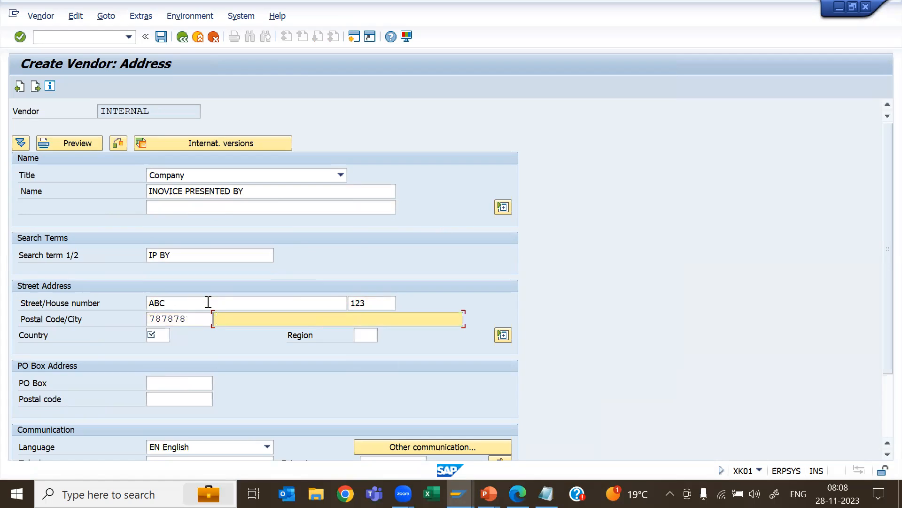
pyautogui.write('CHATTISH')
pyautogui.press('BackSpace')
pyautogui.write('GARH')
# - Set the invoicing vendor's country to IN and pick region 03, Assam, from the list of Indian regions
pyautogui.press('Tab')
pyautogui.write('IN')
pyautogui.press('Tab')
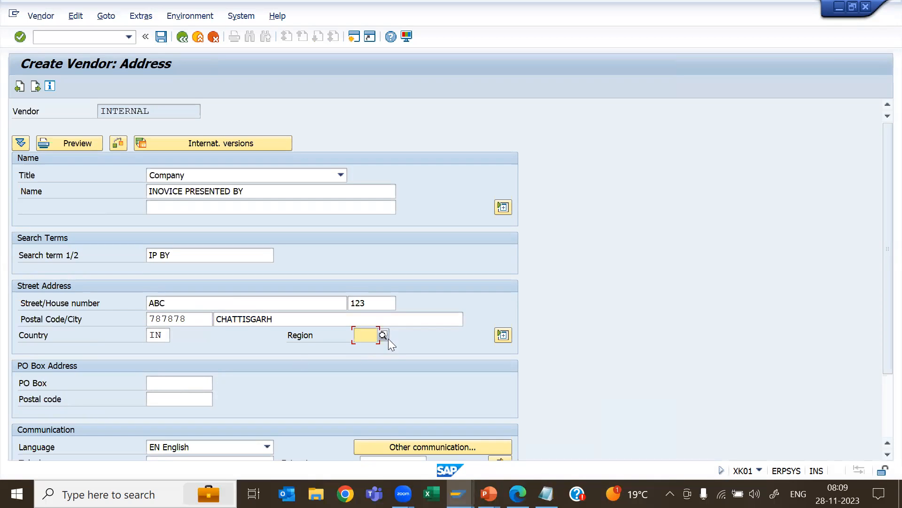
pyautogui.press('F4')
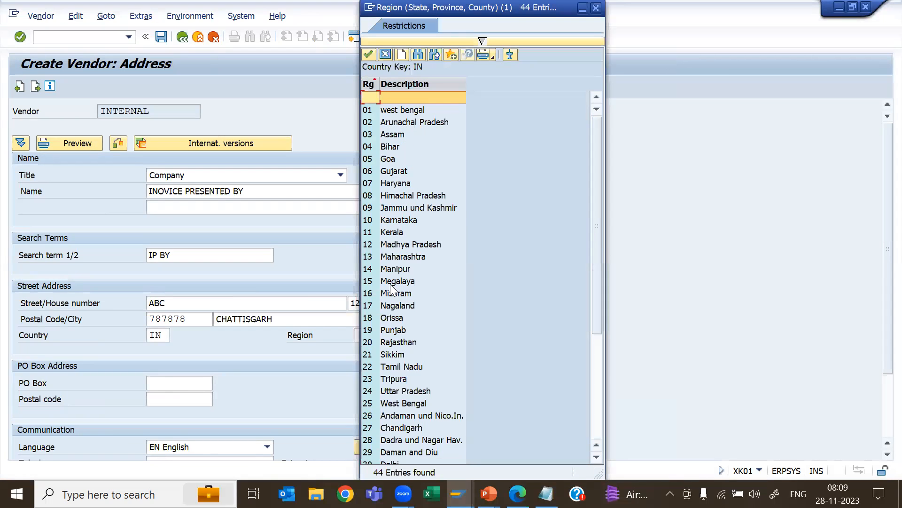
pyautogui.scroll(-2, 401, 350)
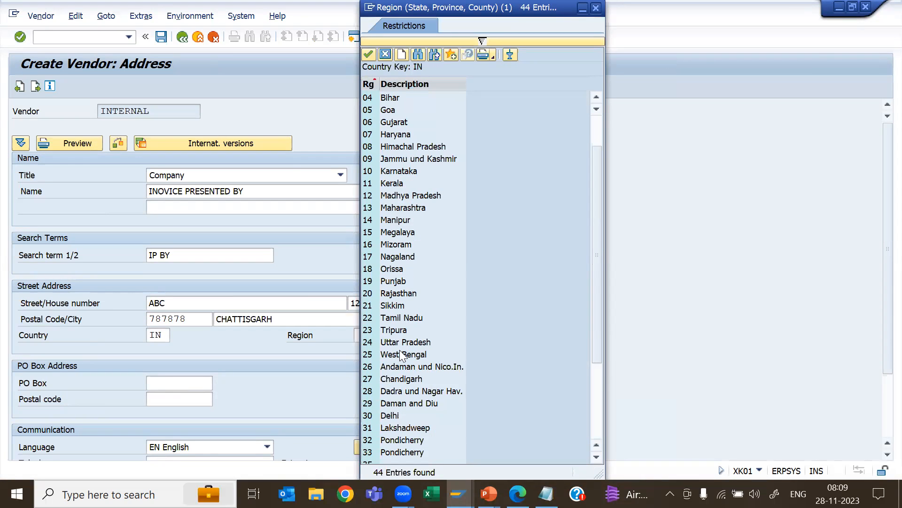
pyautogui.scroll(-5, 401, 355)
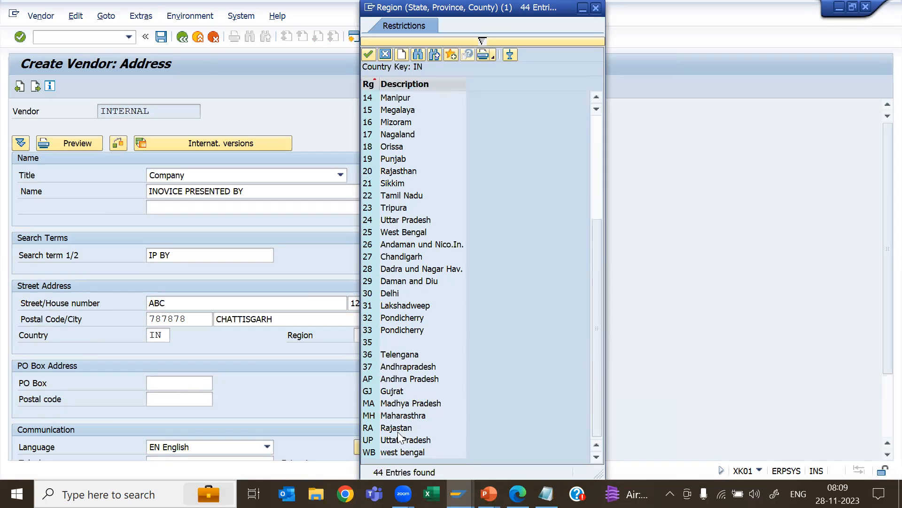
pyautogui.scroll(7, 421, 291)
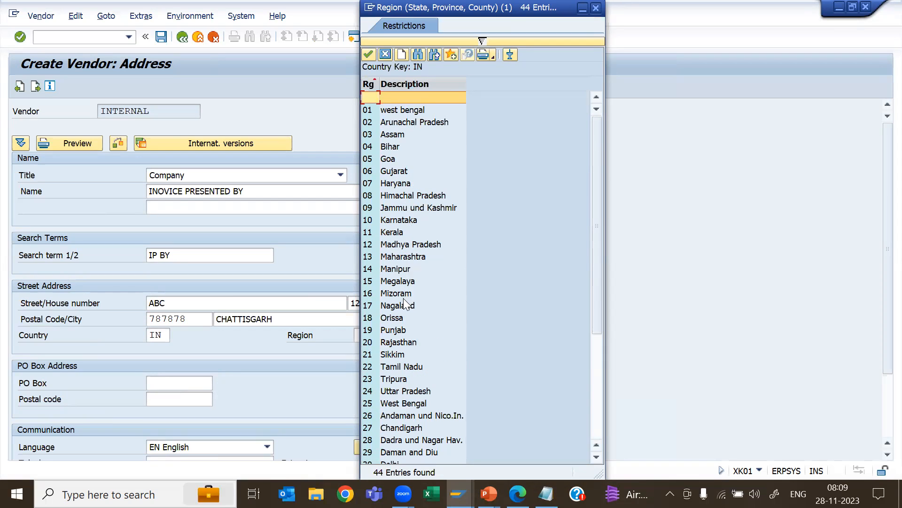
pyautogui.scroll(-2, 404, 320)
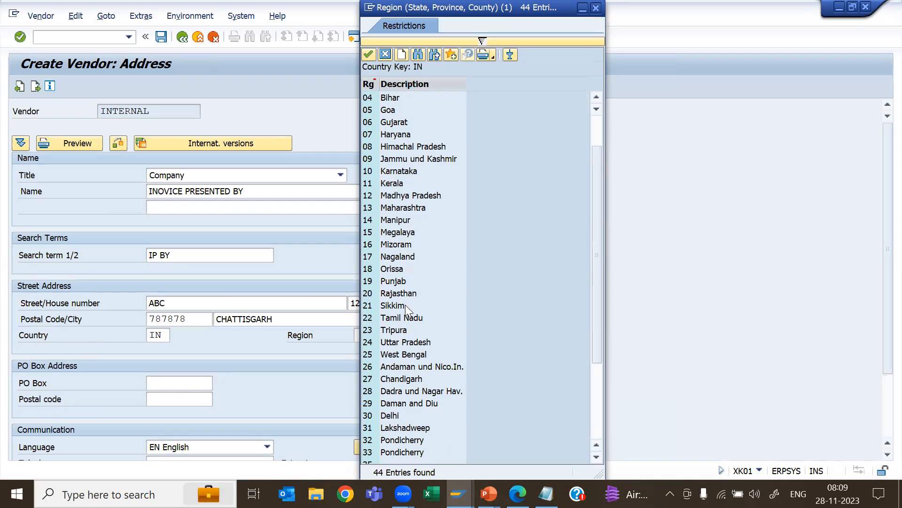
pyautogui.scroll(-3, 406, 304)
pyautogui.scroll(-2, 405, 310)
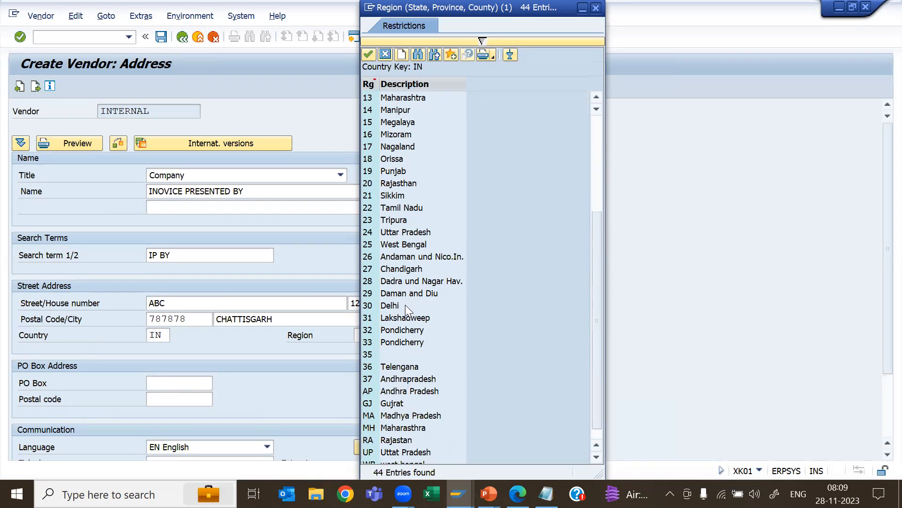
pyautogui.scroll(5, 405, 306)
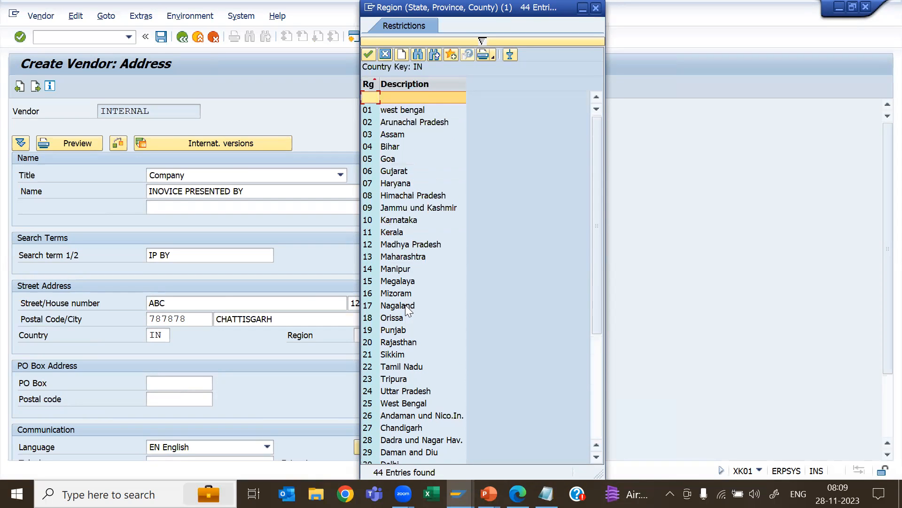
pyautogui.doubleClick(390, 133)
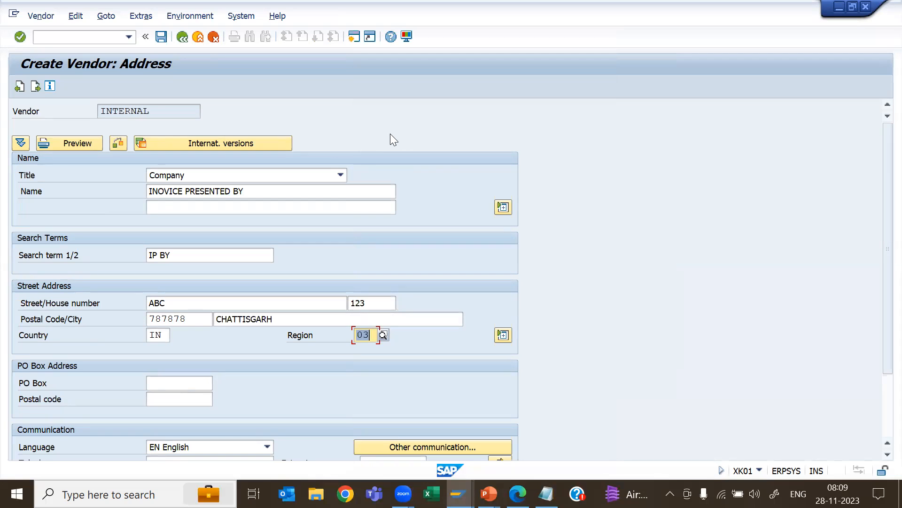
# - Continue past the address, control and contact person data, pick the remembered accounting entry beginning with 1, and proceed to the purchasing data
pyautogui.press('Return')
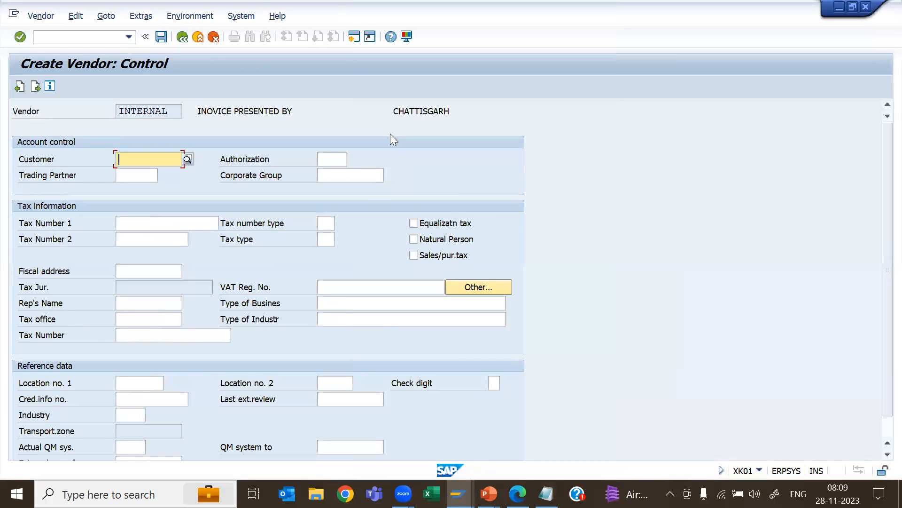
pyautogui.press('Return')
pyautogui.press('Return')
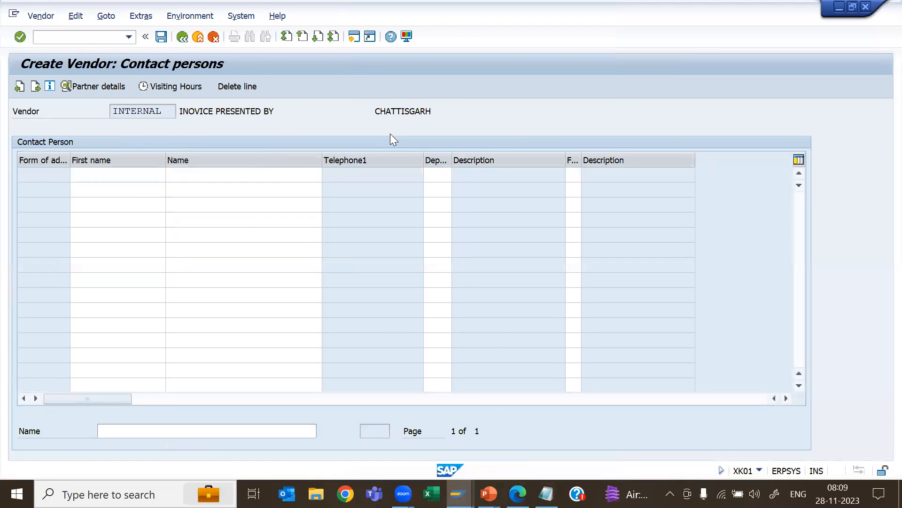
pyautogui.press('Return')
pyautogui.write('1')
pyautogui.press('Down')
pyautogui.press('Return')
pyautogui.press('Return')
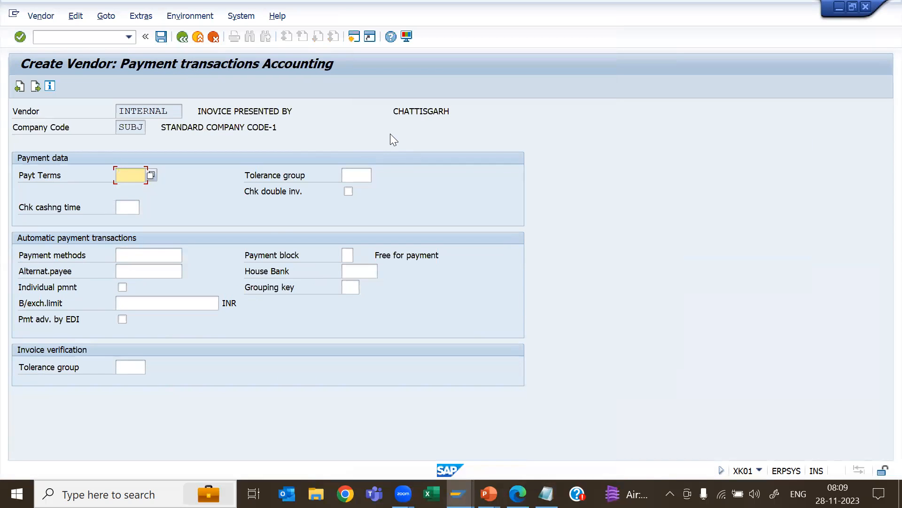
pyautogui.press('Return')
pyautogui.press('Return')
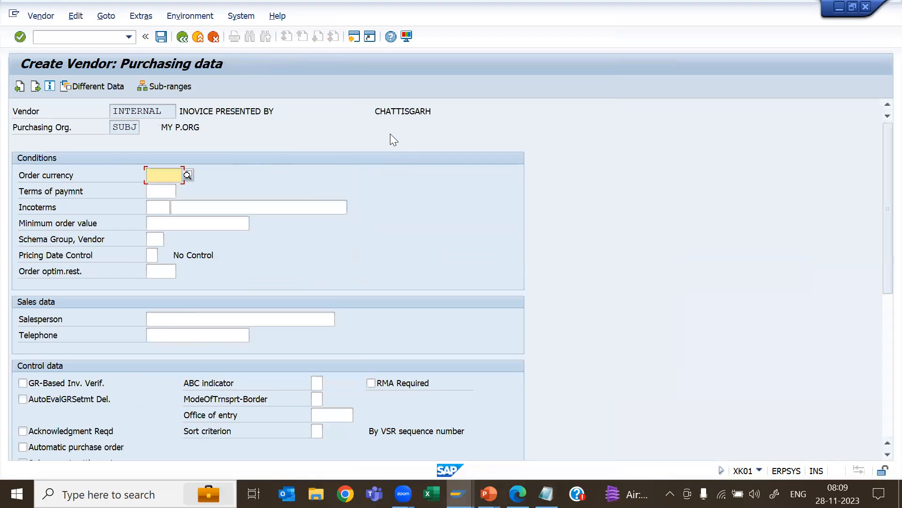
# - Pick the remembered order currency beginning with I in the purchasing data and save the new invoicing vendor
pyautogui.write('I')
pyautogui.press('Down')
pyautogui.press('Return')
pyautogui.press('Return')
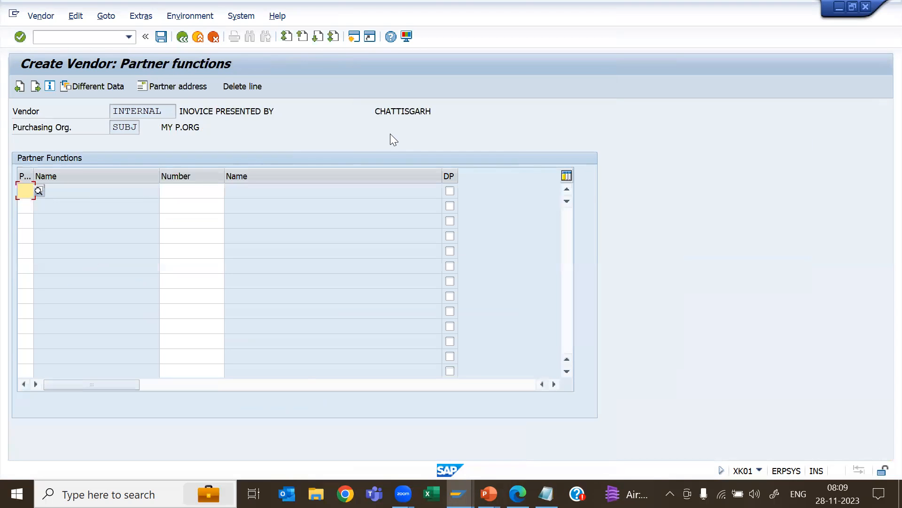
pyautogui.click(162, 38)
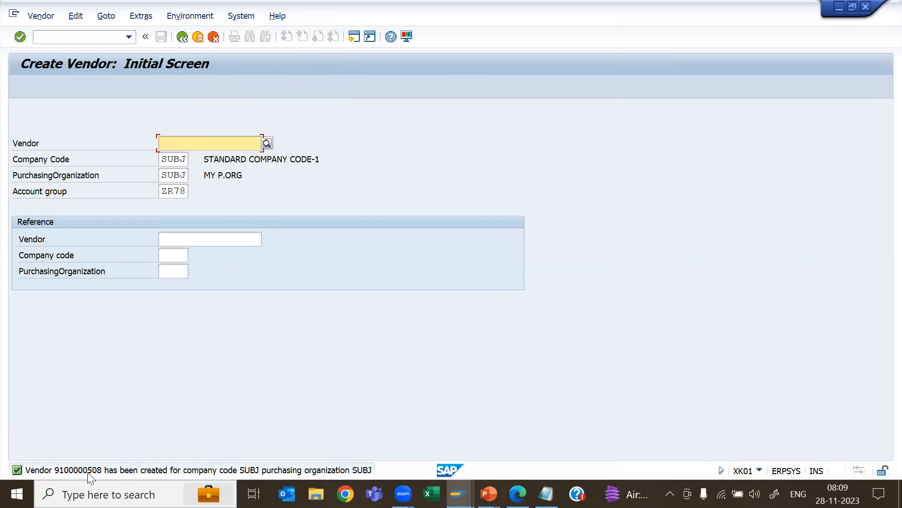
# - Switch to Notepad and change the last digit of the GS vendor's number to 7
pyautogui.hotkey('alt', 'Tab')
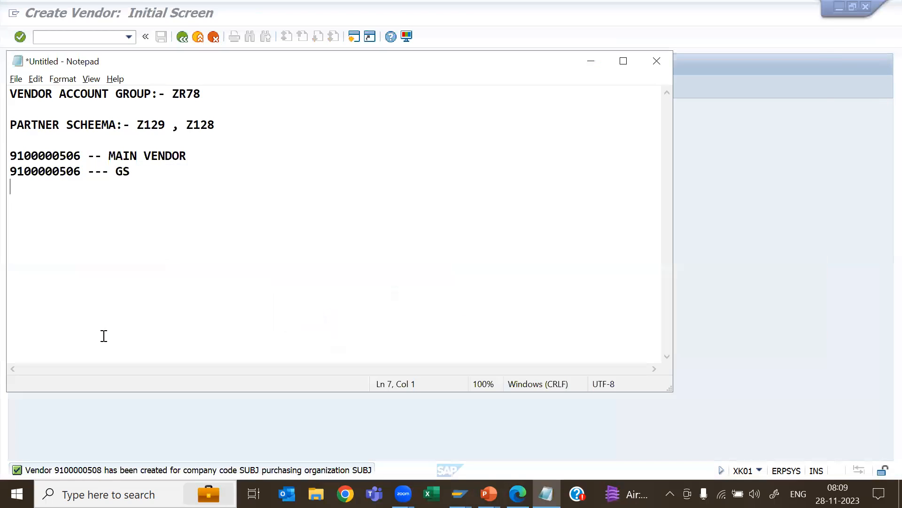
pyautogui.press('BackSpace')
pyautogui.write('7')
pyautogui.hotkey('ctrl', 'a')
pyautogui.click(87, 193)
# - Copy the GS vendor's number into a new line below it, label it "---IP" and change its last digit to 8
pyautogui.moveTo(81, 172); pyautogui.dragTo(10, 176)
pyautogui.hotkey('ctrl', 'c')
pyautogui.click(135, 176)
pyautogui.press('Return')
pyautogui.hotkey('ctrl', 'v')
pyautogui.write('---IP')
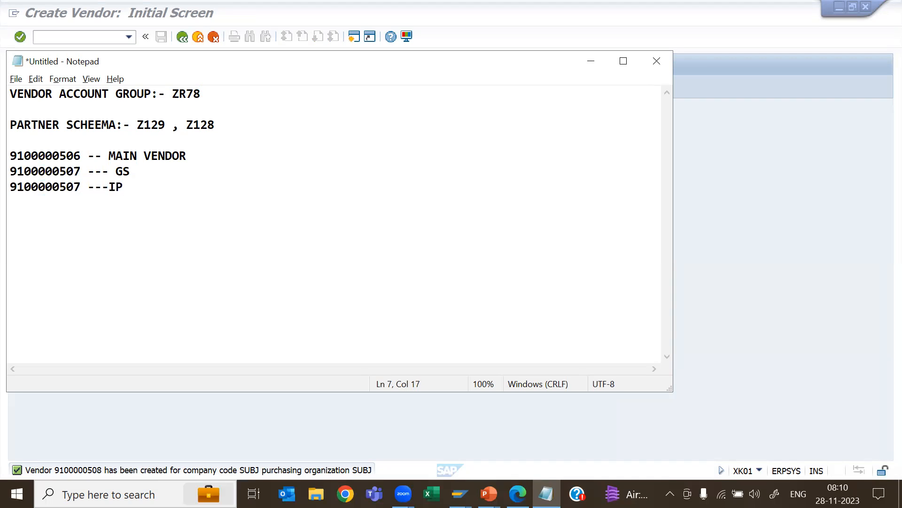
pyautogui.press('alt')
pyautogui.click(80, 184)
pyautogui.press('BackSpace')
pyautogui.write('8')
# - Review the main vendor, GS and IP vendor numbers noted in Notepad
pyautogui.hotkey('alt', 'Tab')
pyautogui.hotkey('alt', 'Tab')
pyautogui.hotkey('alt', 'Tab')
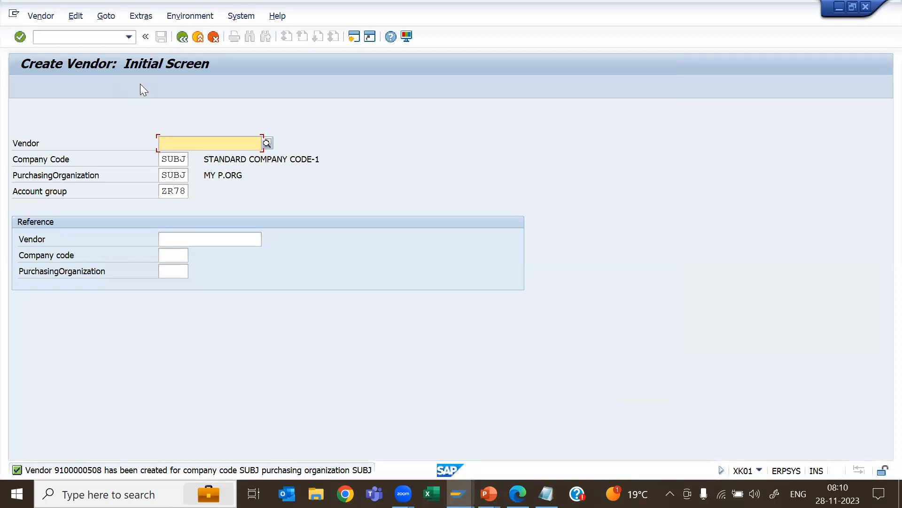
pyautogui.hotkey('alt', 'Tab')
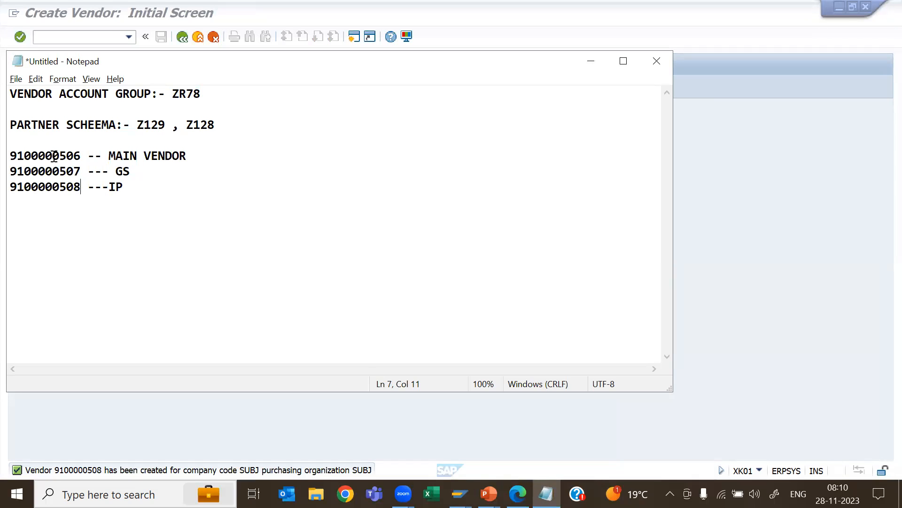
pyautogui.moveTo(193, 154); pyautogui.dragTo(9, 157)
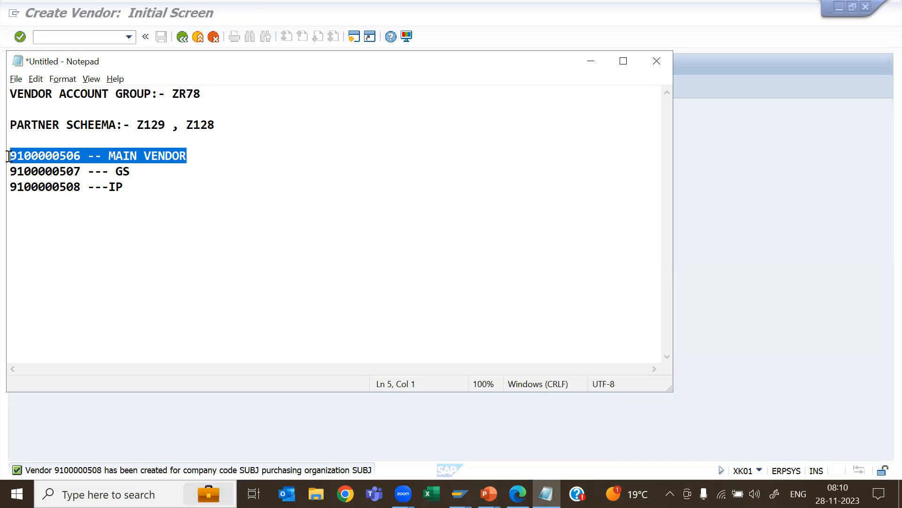
pyautogui.click(196, 158)
pyautogui.moveTo(190, 156); pyautogui.dragTo(13, 158)
pyautogui.moveTo(81, 156); pyautogui.dragTo(57, 159)
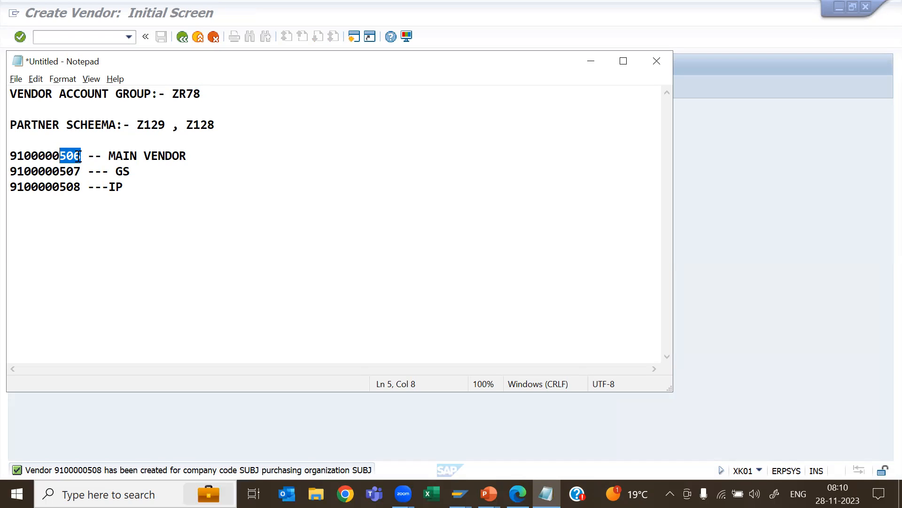
pyautogui.moveTo(81, 175); pyautogui.dragTo(46, 192)
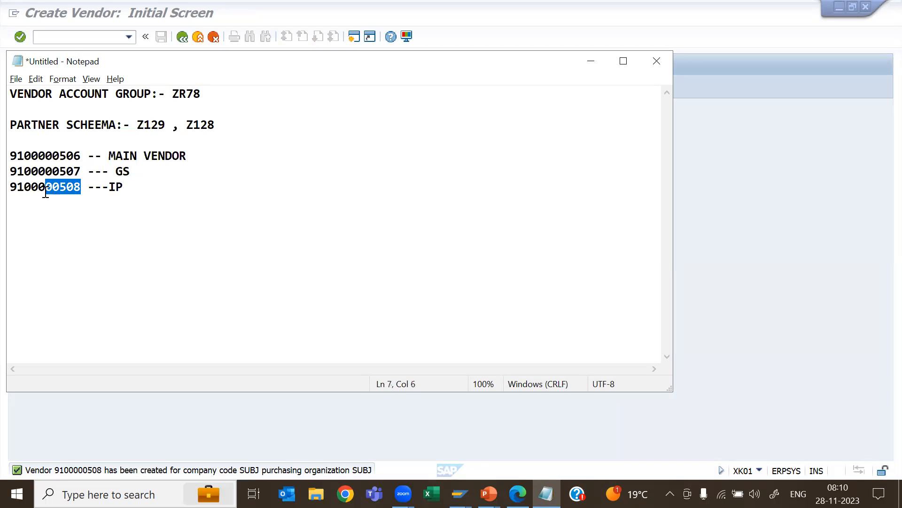
pyautogui.moveTo(81, 157); pyautogui.dragTo(8, 160)
# - Switch back to SAP and open the vendor change transaction XK02
pyautogui.hotkey('alt', 'Tab')
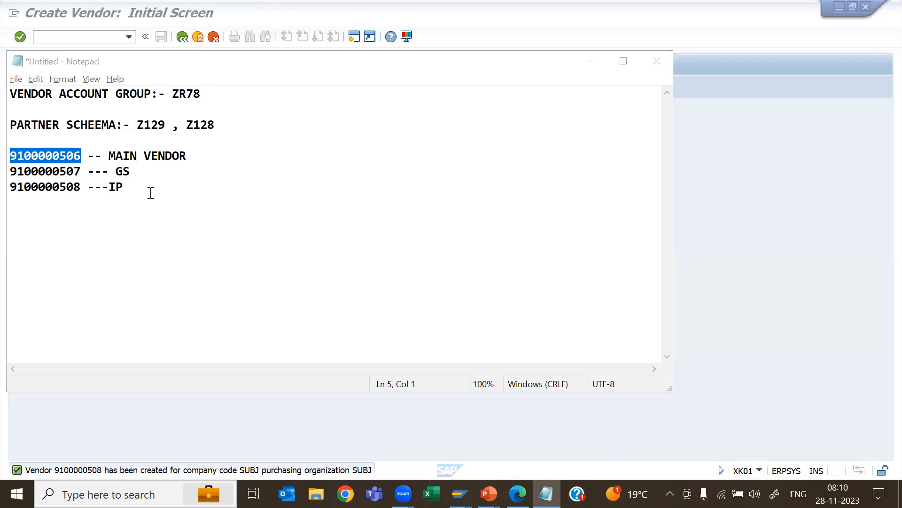
pyautogui.click(89, 38)
pyautogui.write('/NXK02')
pyautogui.press('Return')
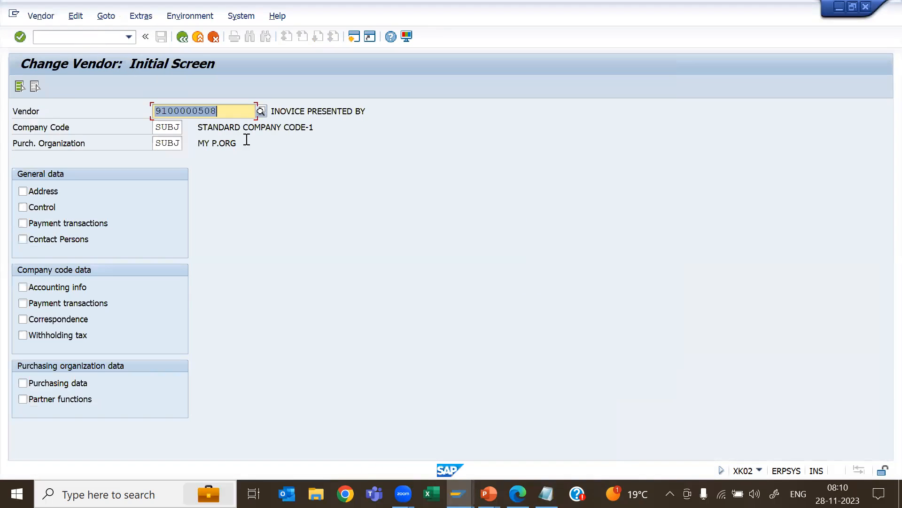
# - Enter the main vendor's number and open its Partner functions data for changing
pyautogui.click(221, 112)
pyautogui.press('BackSpace')
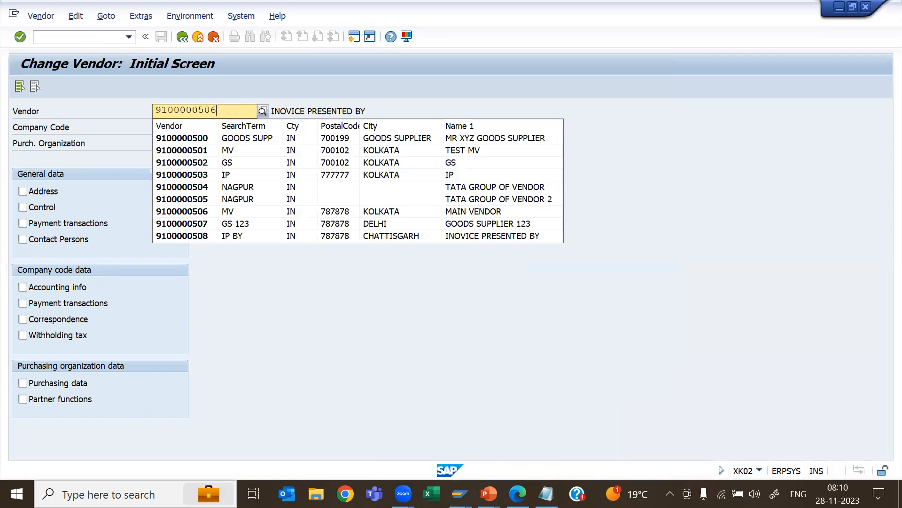
pyautogui.write('6')
pyautogui.click(182, 139)
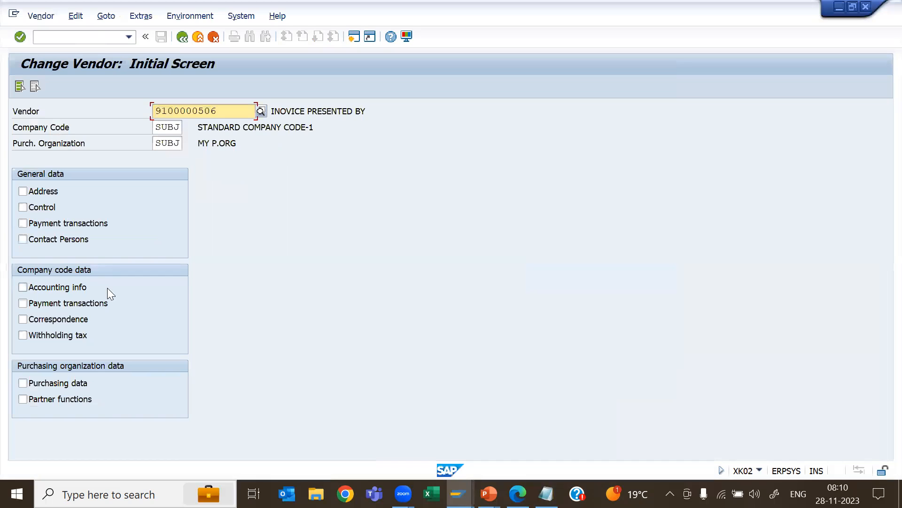
pyautogui.click(22, 399)
pyautogui.press('Return')
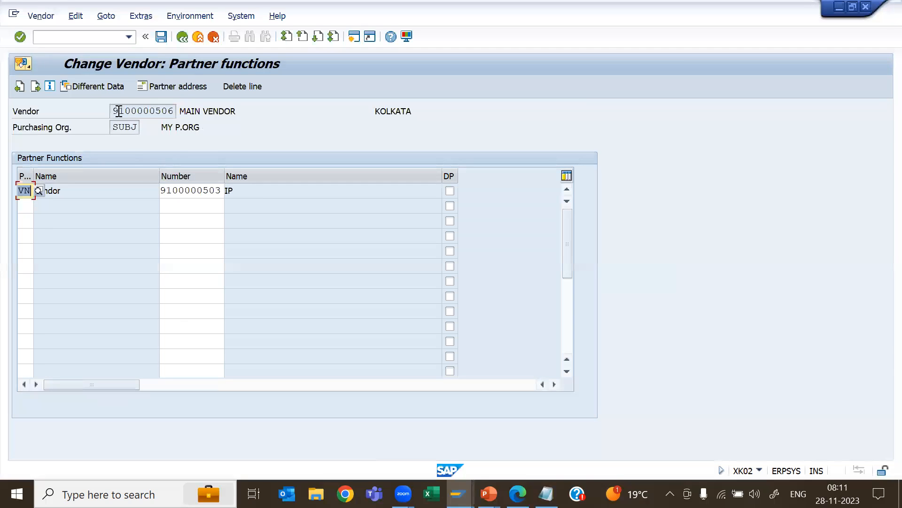
# - Set the number of the VN partner function to the main vendor's own number
pyautogui.click(221, 191)
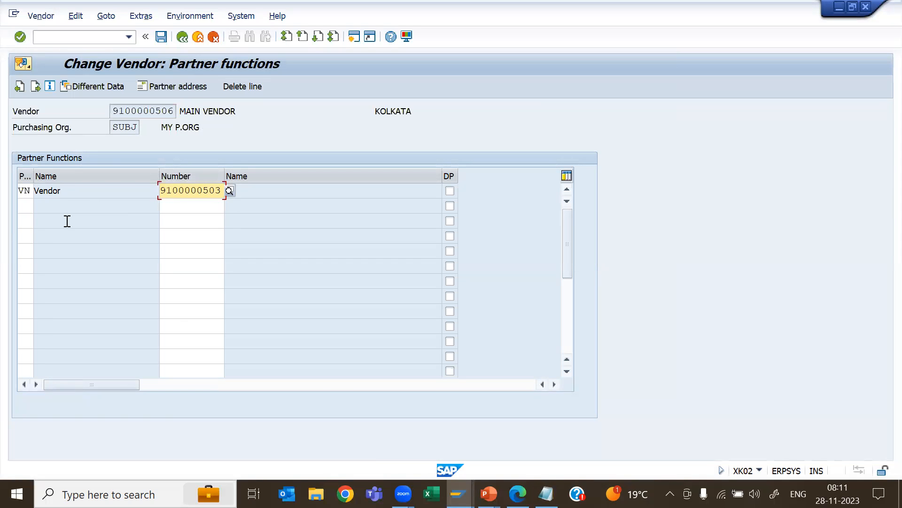
pyautogui.press('BackSpace')
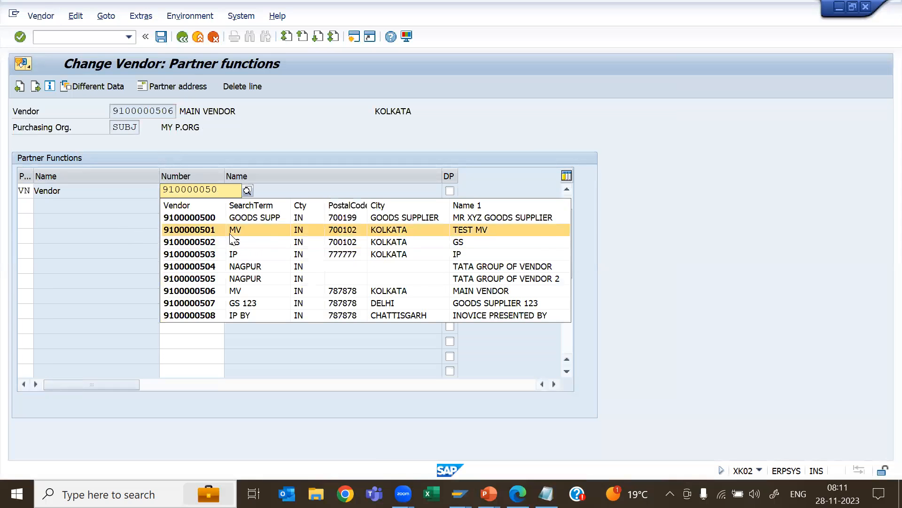
pyautogui.click(215, 290)
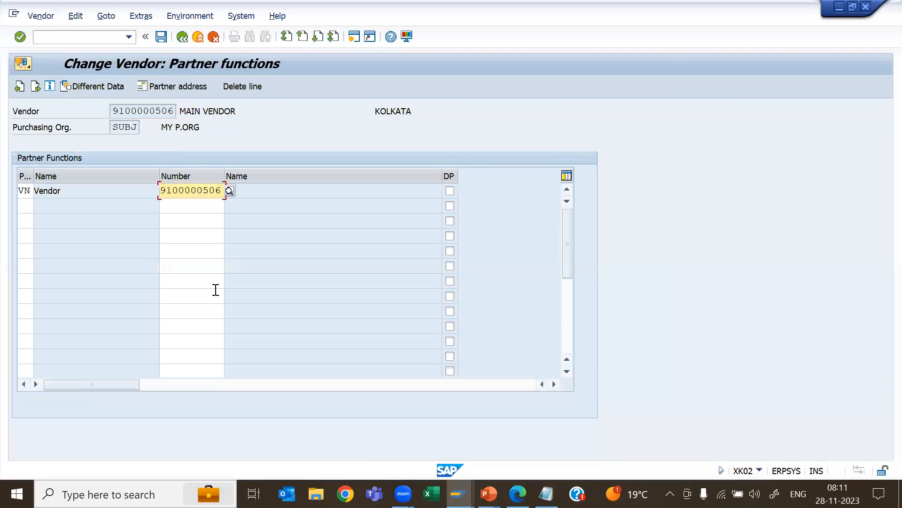
# - Add partner function GS below VN and give it the goods supplier's vendor number copied from Notepad
pyautogui.click(27, 205)
pyautogui.write('GS')
pyautogui.press('Tab')
pyautogui.hotkey('alt', 'Tab')
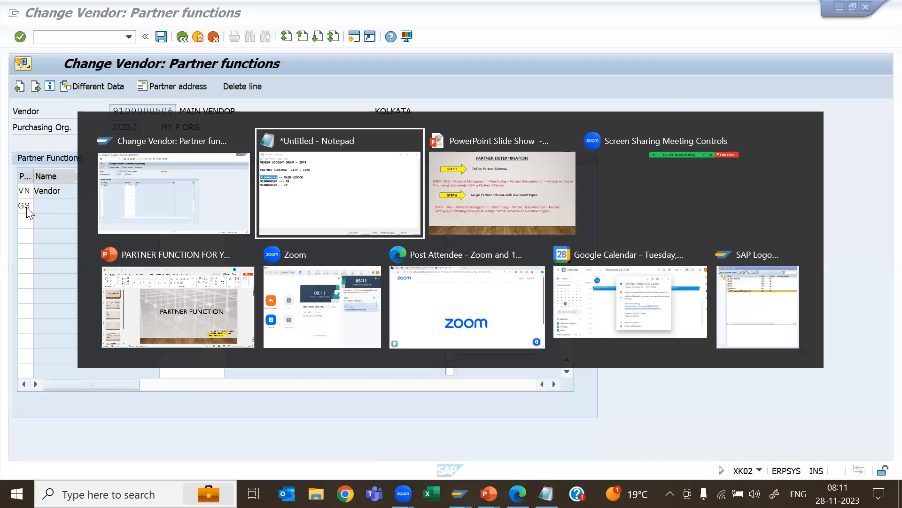
pyautogui.click(81, 171)
pyautogui.moveTo(81, 171); pyautogui.dragTo(9, 175)
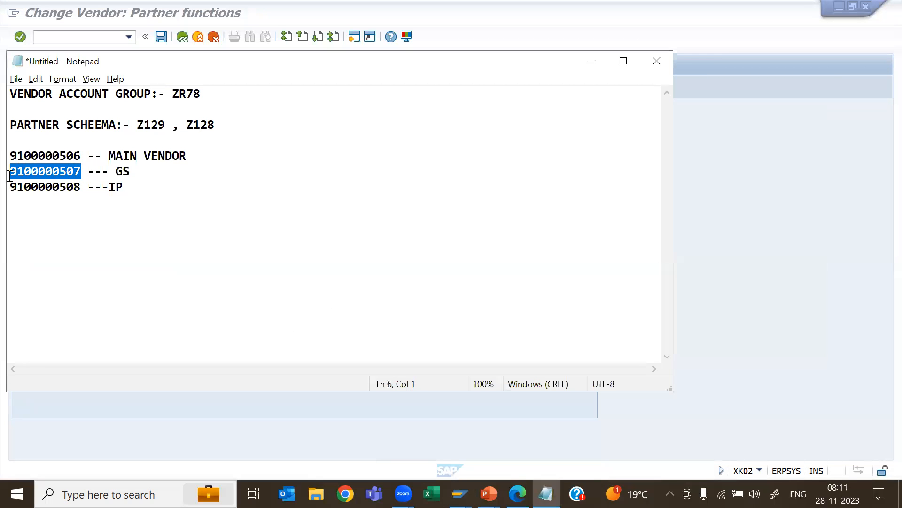
pyautogui.hotkey('ctrl', 'c')
pyautogui.hotkey('alt', 'Tab')
pyautogui.hotkey('ctrl', 'v')
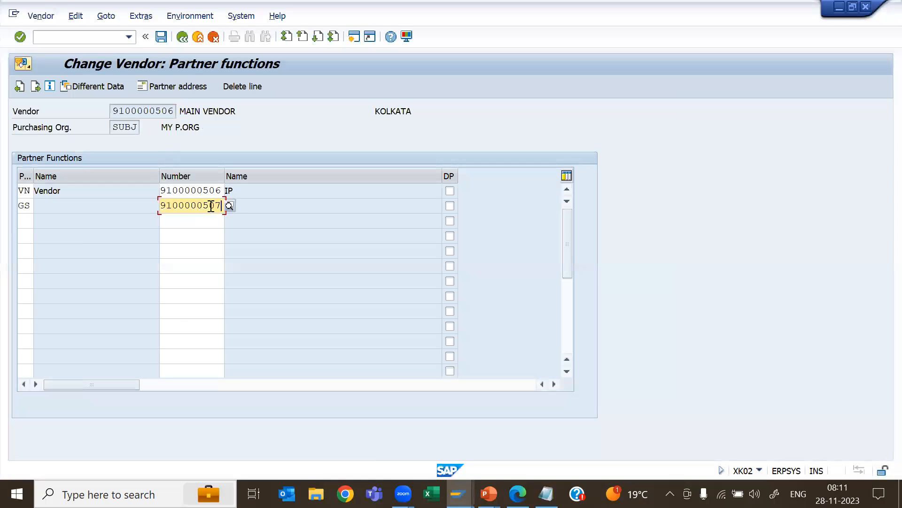
# - Add partner function IP with the invoicing party's vendor number below GS and save the main vendor's changes
pyautogui.click(28, 220)
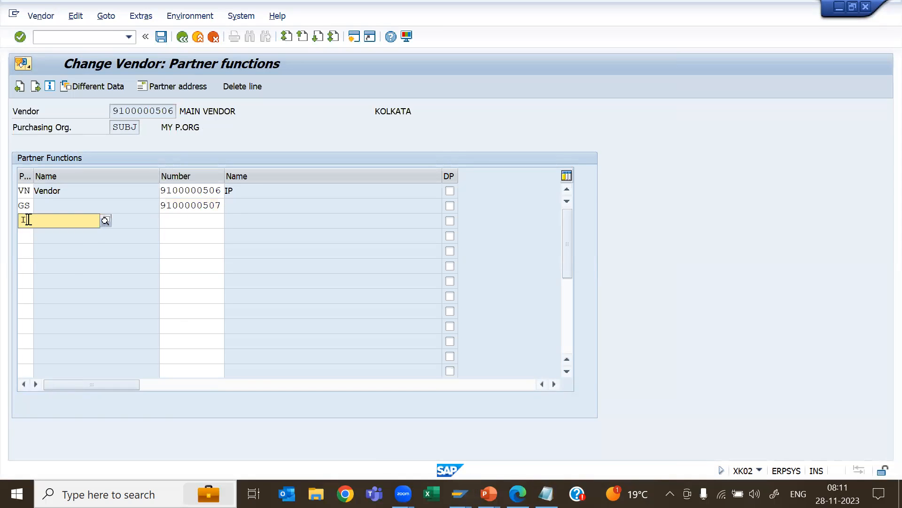
pyautogui.write('I')
pyautogui.write('B')
pyautogui.press('Tab')
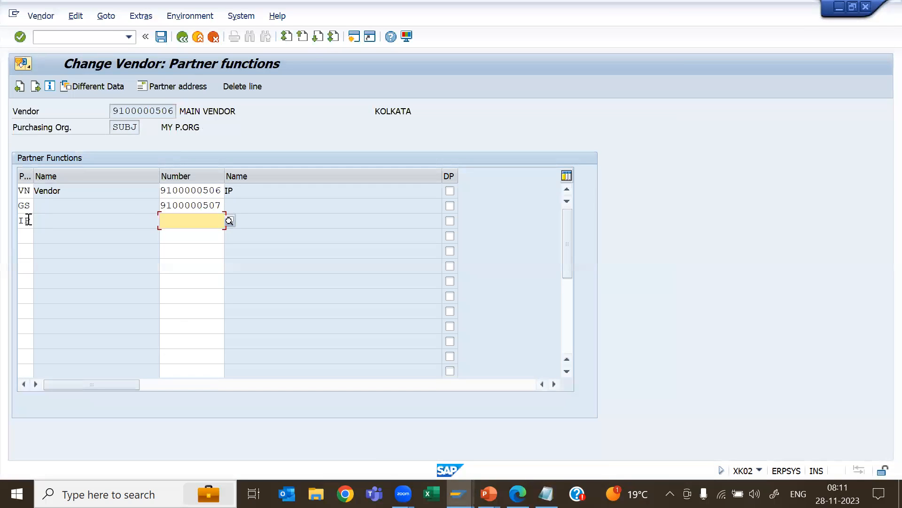
pyautogui.write('9100000508')
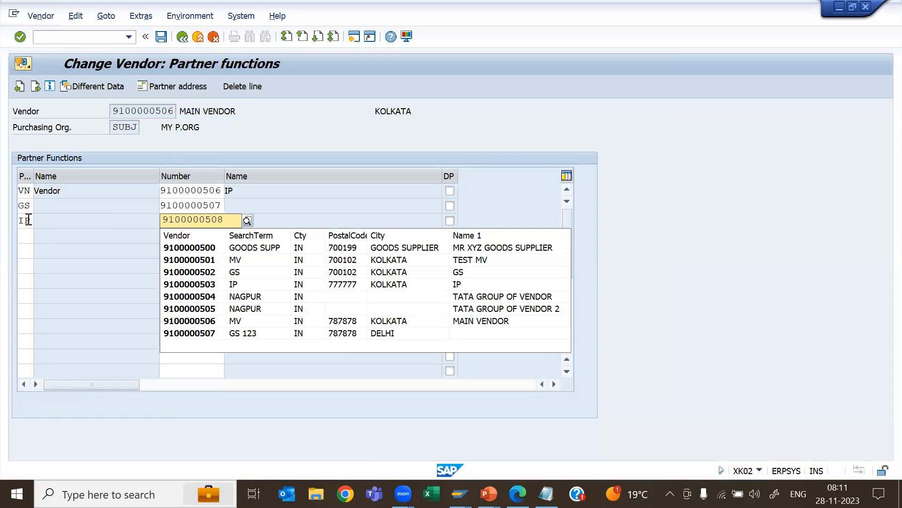
pyautogui.press('Return')
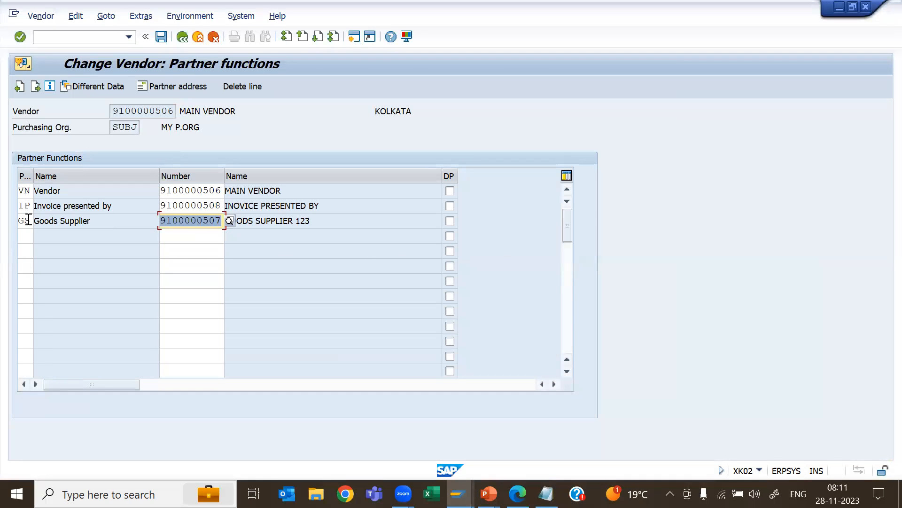
pyautogui.hotkey('ctrl', 's')
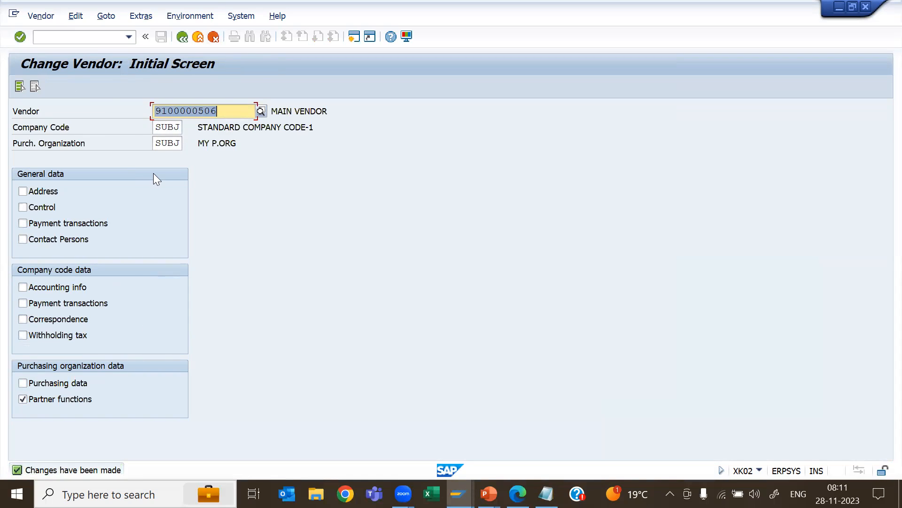
# - Open the purchase order creation transaction ME21N and close its help pane
pyautogui.click(78, 38)
pyautogui.write('/N')
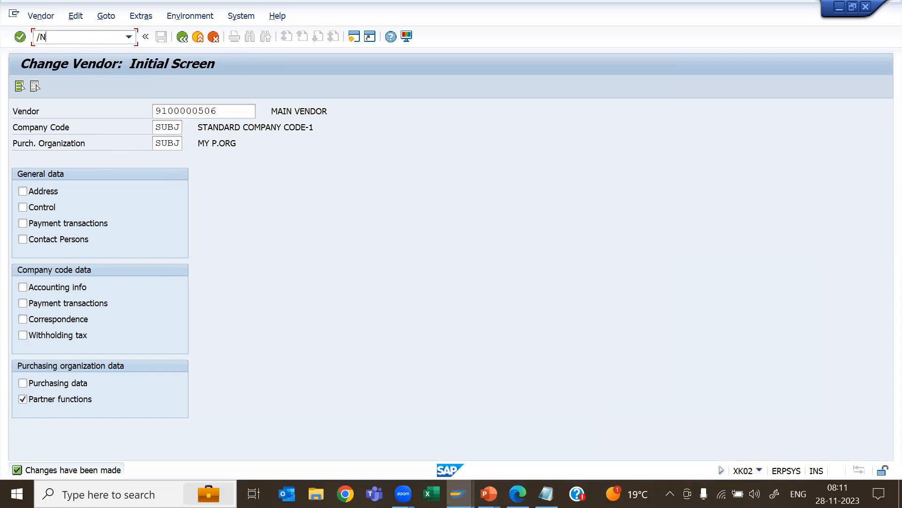
pyautogui.write('ME21N')
pyautogui.press('Return')
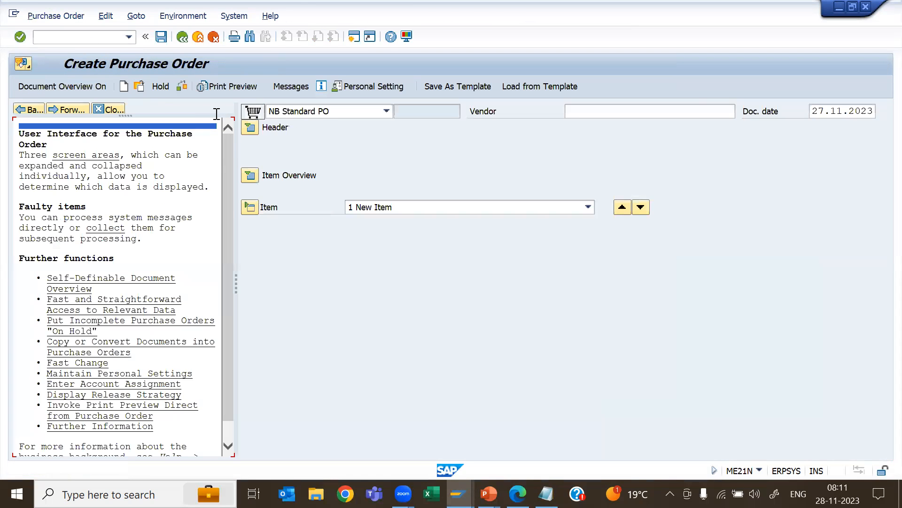
pyautogui.click(108, 109)
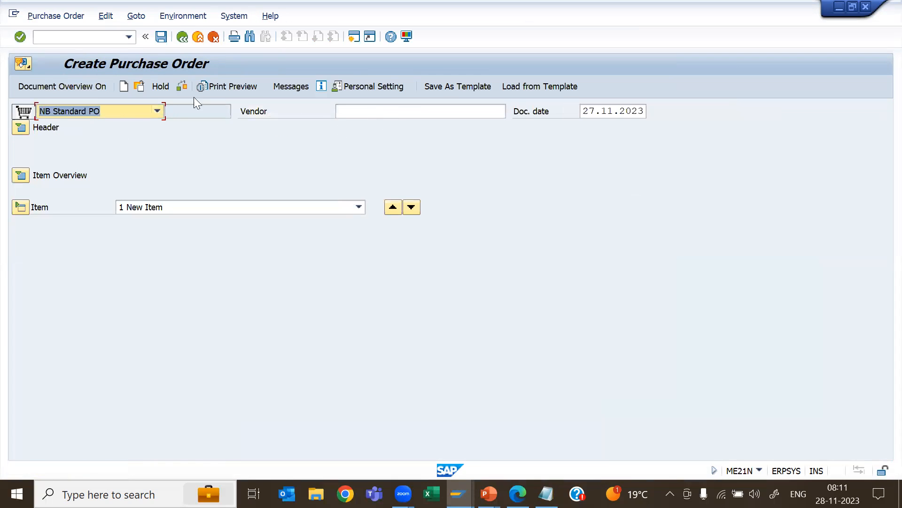
# - Set the purchase order's document type to ZDOM Domestic Purchase
pyautogui.click(157, 111)
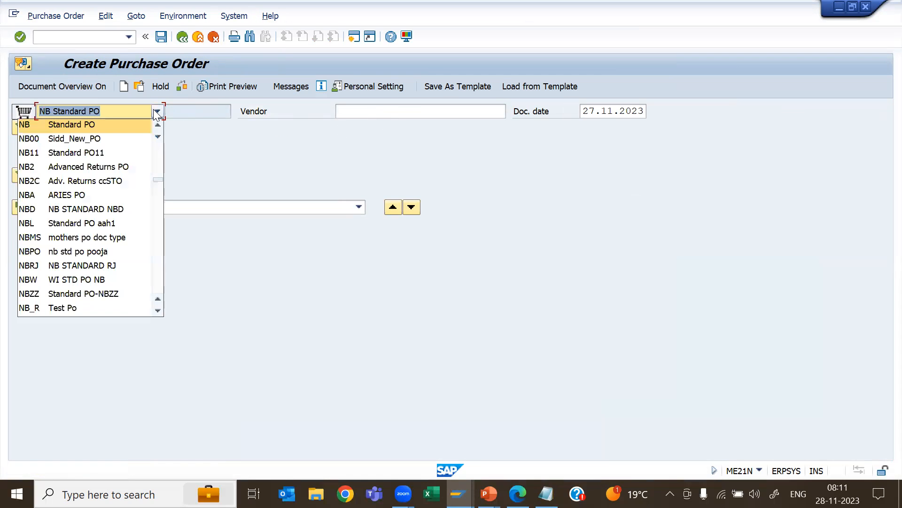
pyautogui.write('zd')
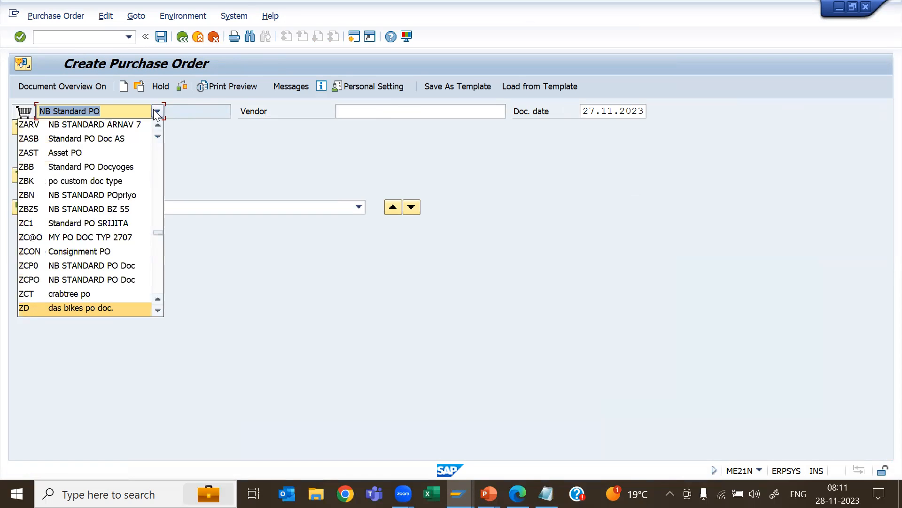
pyautogui.write('ozdom')
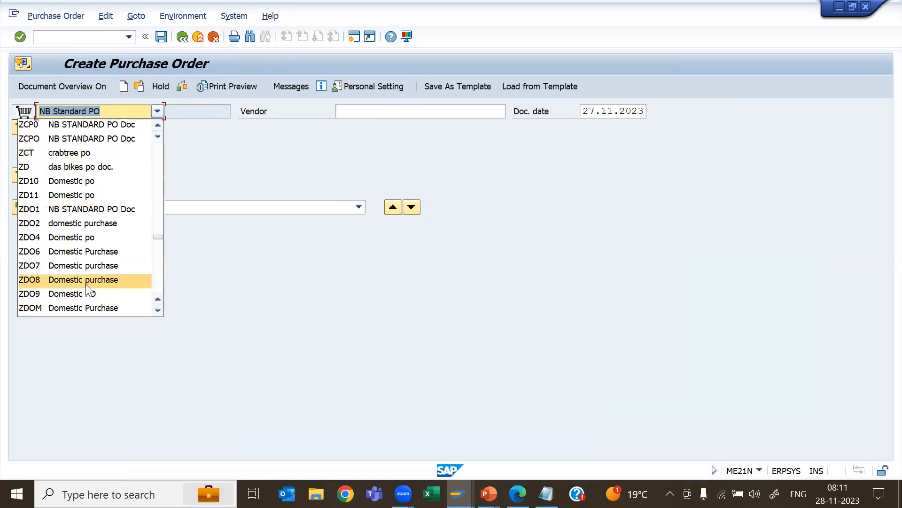
pyautogui.click(60, 310)
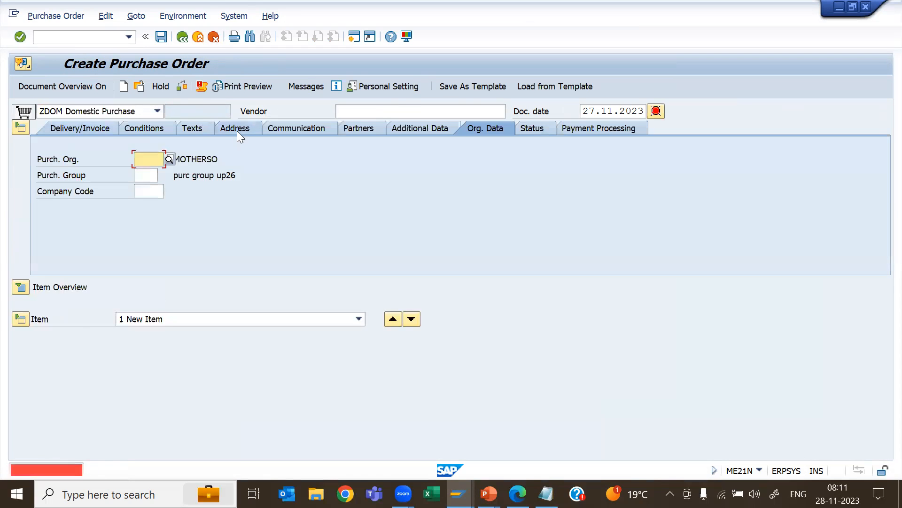
# - Enter the main vendor's number, copied from Notepad, as the purchase order's vendor
pyautogui.click(348, 112)
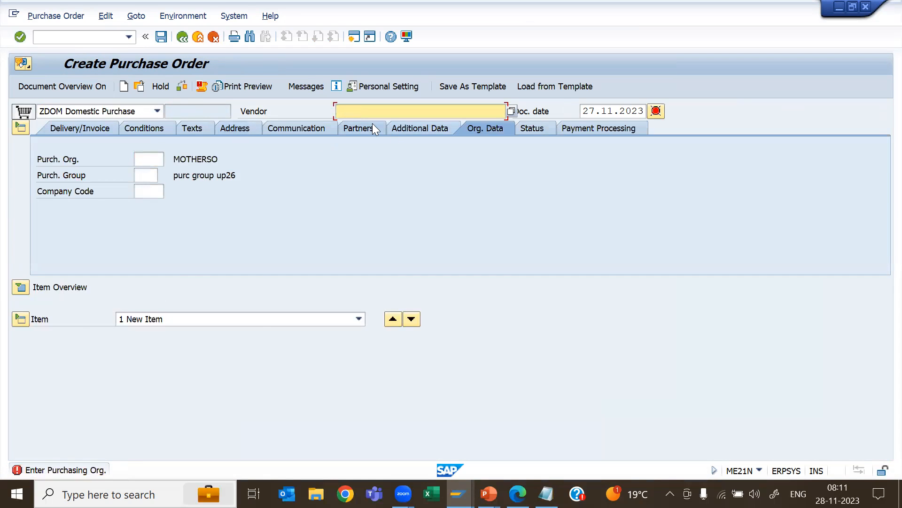
pyautogui.hotkey('alt', 'Tab')
pyautogui.moveTo(80, 152); pyautogui.dragTo(14, 156)
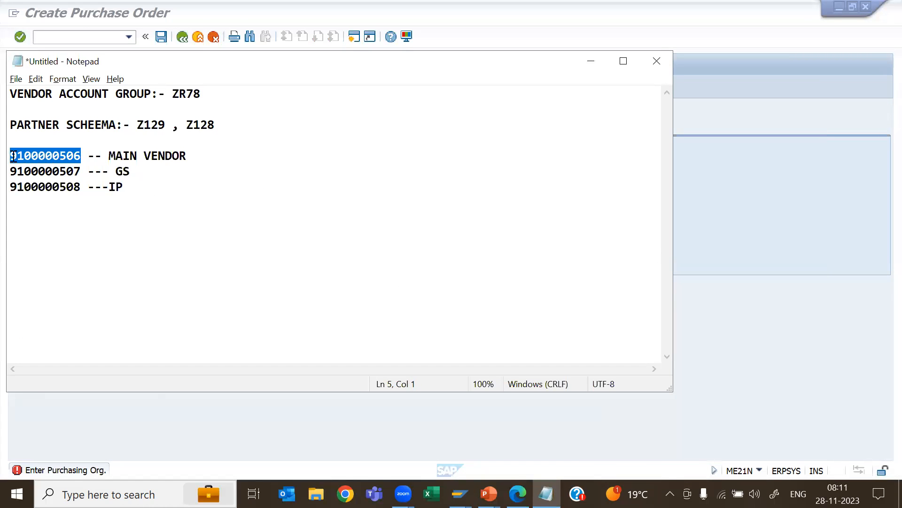
pyautogui.hotkey('ctrl', 'c')
pyautogui.hotkey('alt', 'Tab')
pyautogui.hotkey('ctrl', 'v')
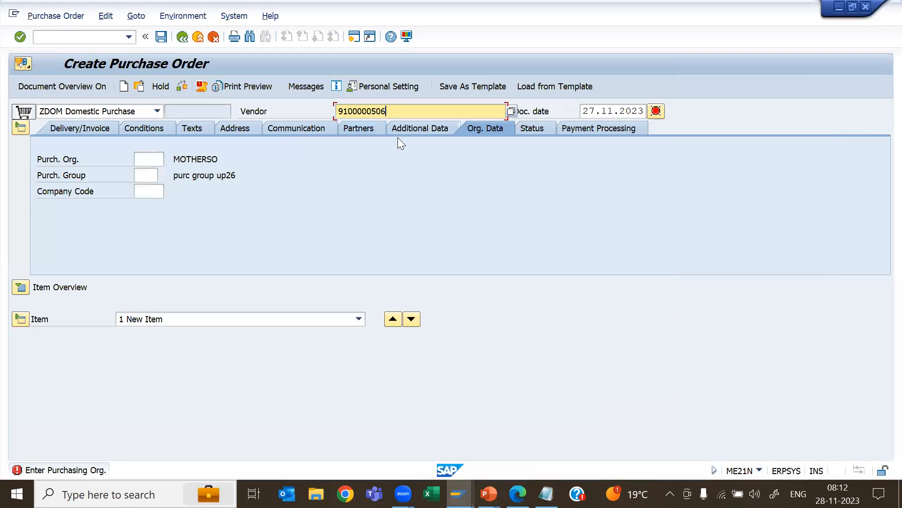
pyautogui.press('Return')
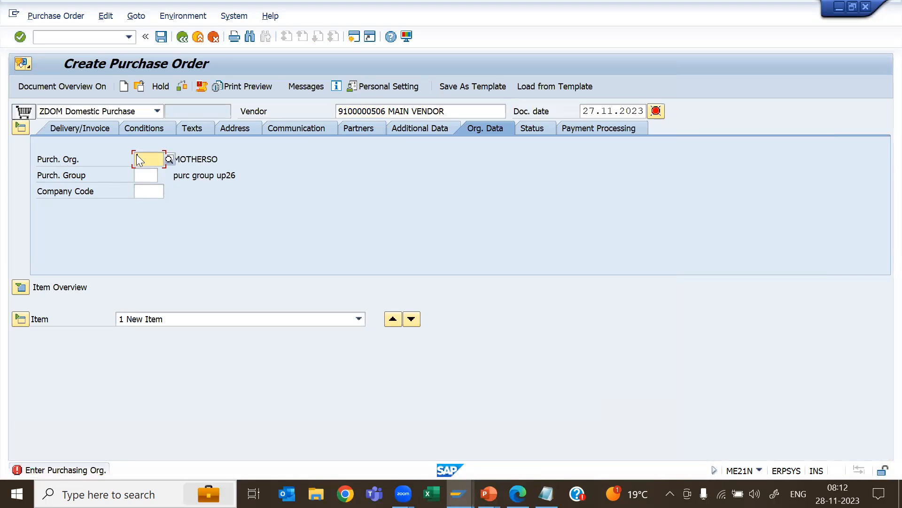
# - Set the purchasing organization to SUBJ and fill in the purchasing group and company code
pyautogui.write('UP26')
pyautogui.press('Return')
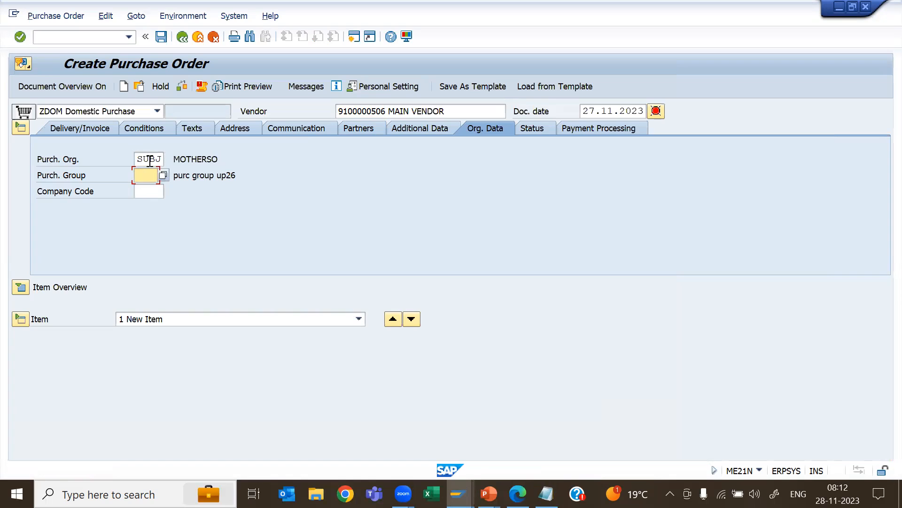
pyautogui.write('001')
pyautogui.press('Return')
pyautogui.press('Return')
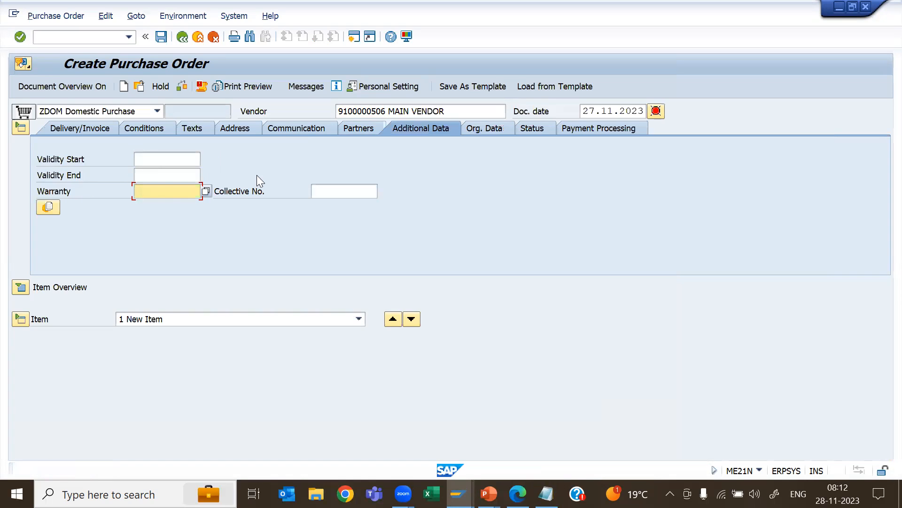
# - Set the warranty date to 30.11.2023 and fill in the validity start and end dates in the additional header data
pyautogui.click(164, 198)
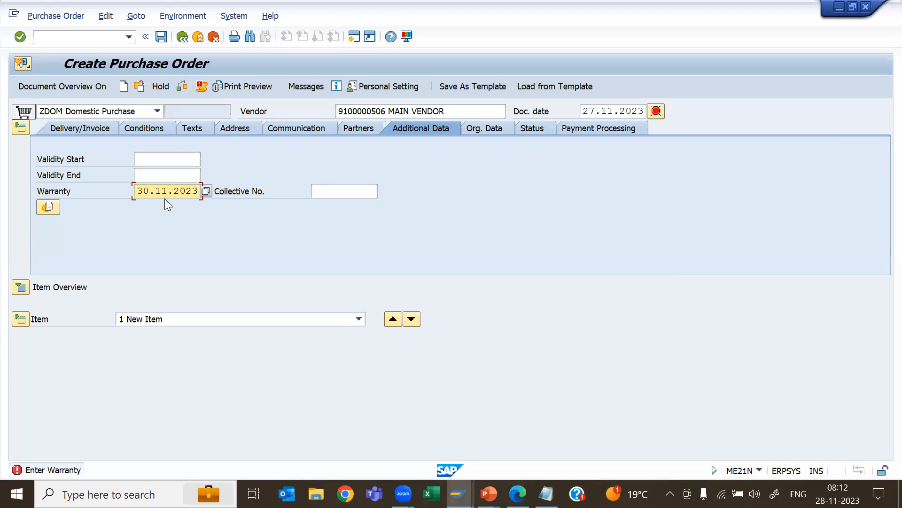
pyautogui.press('Return')
pyautogui.press('Down')
pyautogui.press('Return')
pyautogui.press('Up')
pyautogui.press('space')
pyautogui.press('Down')
pyautogui.press('Return')
pyautogui.press('Return')
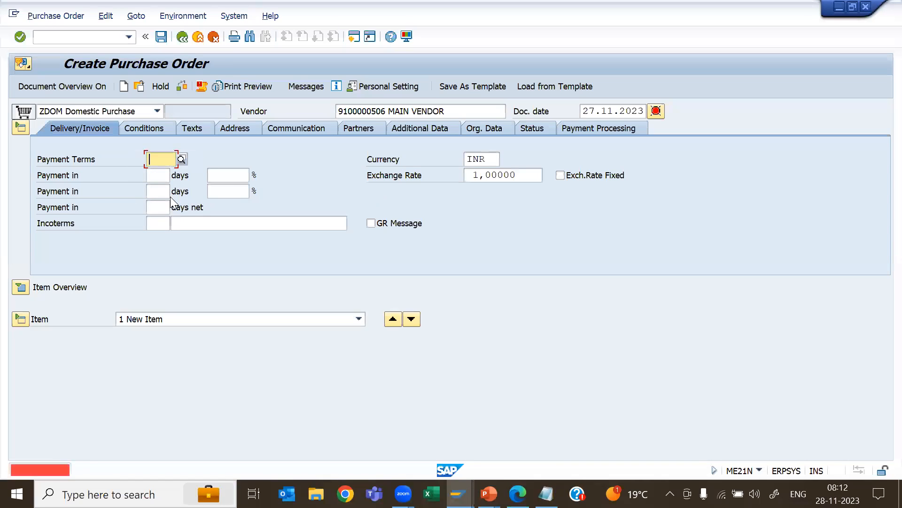
# - Set the purchase order's payment terms to 0001
pyautogui.press('space')
pyautogui.press('Down')
pyautogui.press('Return')
pyautogui.press('Return')
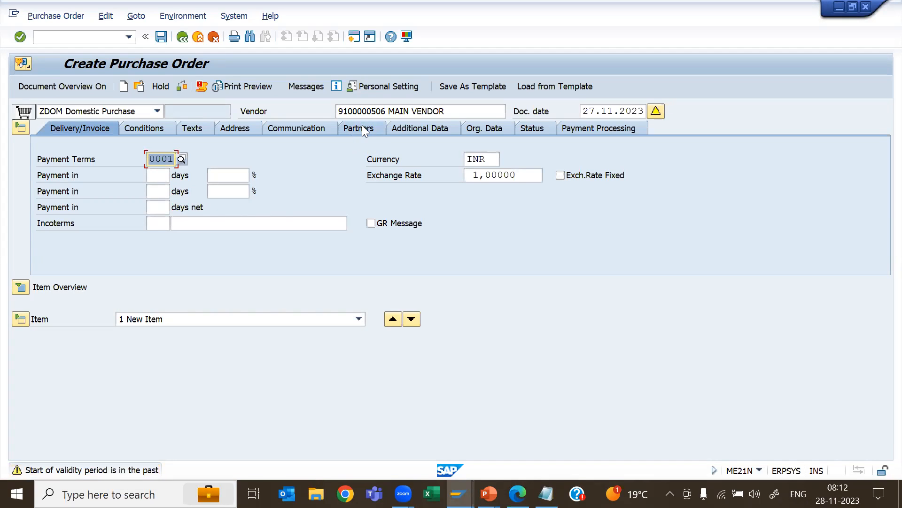
# - Examine the VN, IP and GS partner functions and their vendors in the purchase order header
pyautogui.click(362, 128)
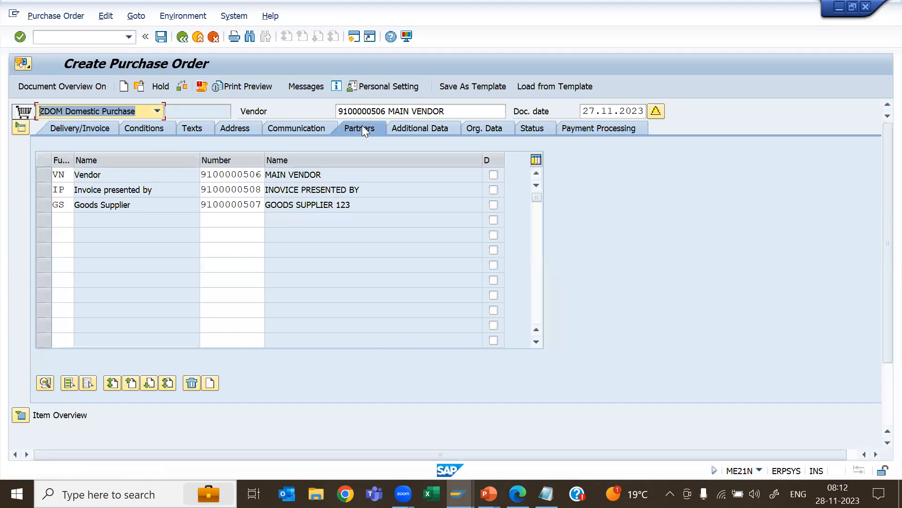
pyautogui.click(62, 174)
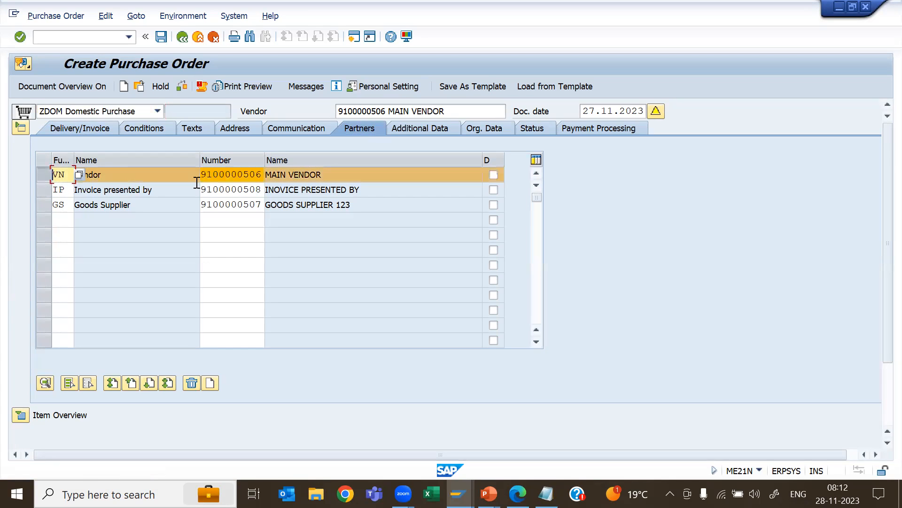
pyautogui.moveTo(390, 110); pyautogui.dragTo(342, 111)
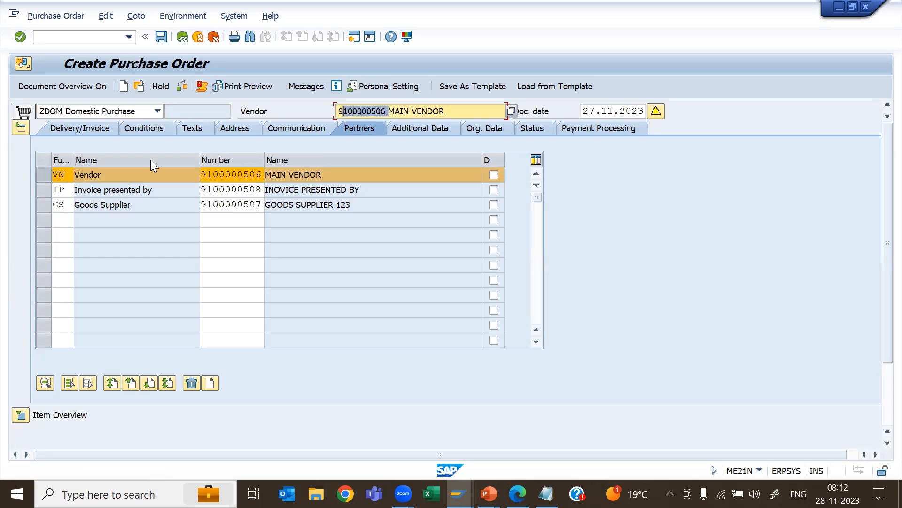
pyautogui.click(67, 191)
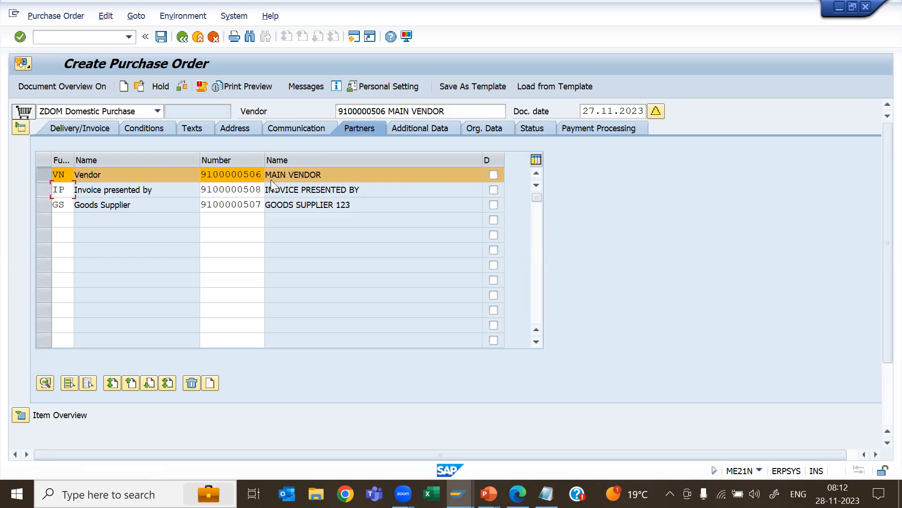
pyautogui.click(59, 206)
# - Expand the item overview, collapse the header, and enter material 2253 with a quantity of 10 in the first item row
pyautogui.click(20, 416)
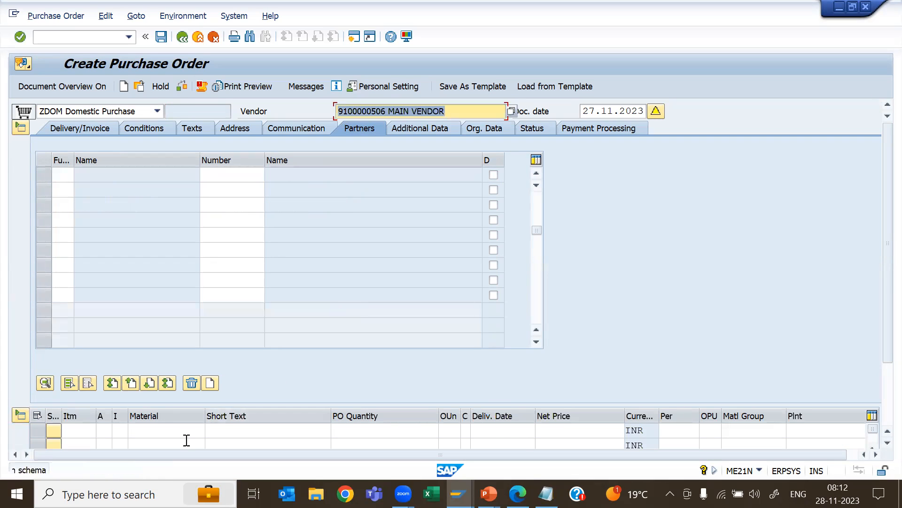
pyautogui.click(162, 430)
pyautogui.click(22, 127)
pyautogui.write('2253')
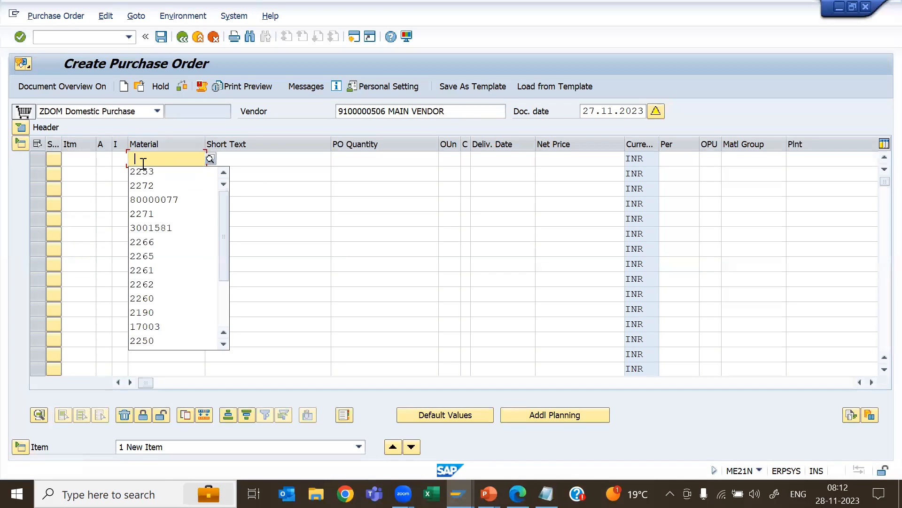
pyautogui.press('Tab')
pyautogui.press('Tab')
pyautogui.write('10')
# - Set the first item's net price to 10
pyautogui.press('Tab')
pyautogui.press('Tab')
pyautogui.press('Tab')
pyautogui.press('Tab')
pyautogui.press('Down')
pyautogui.press('Return')
pyautogui.press('Tab')
pyautogui.press('Tab')
pyautogui.press('Tab')
pyautogui.press('Tab')
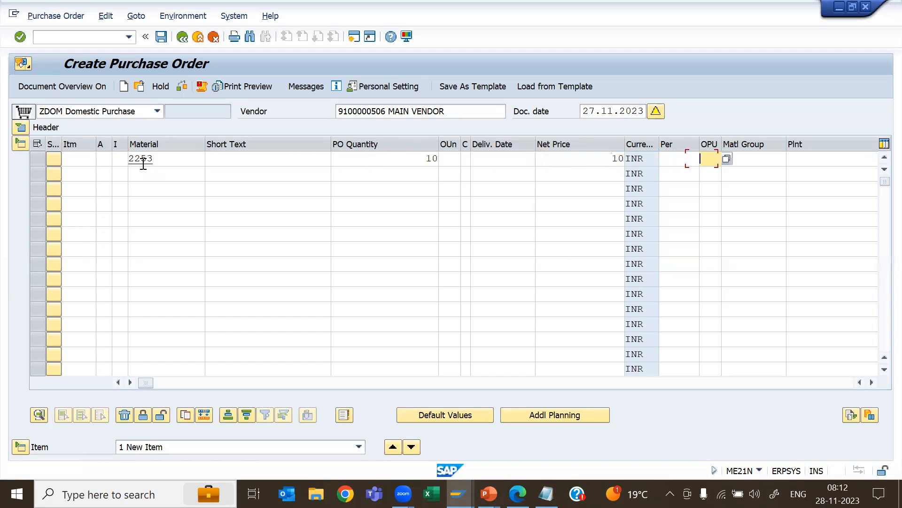
# - Assign plant SUBJ and storage location SRAW to the item and confirm the item data
pyautogui.press('Down')
pyautogui.press('Return')
pyautogui.press('Tab')
pyautogui.press('Down')
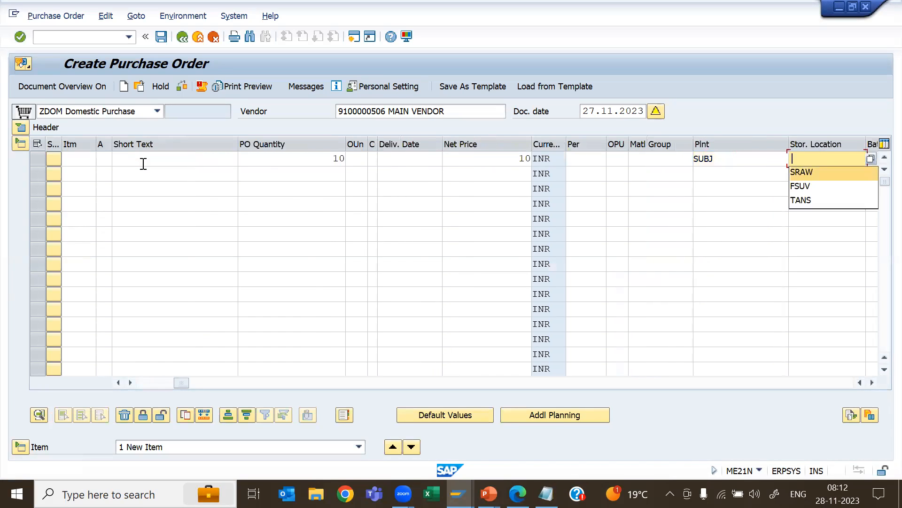
pyautogui.press('Return')
pyautogui.press('Return')
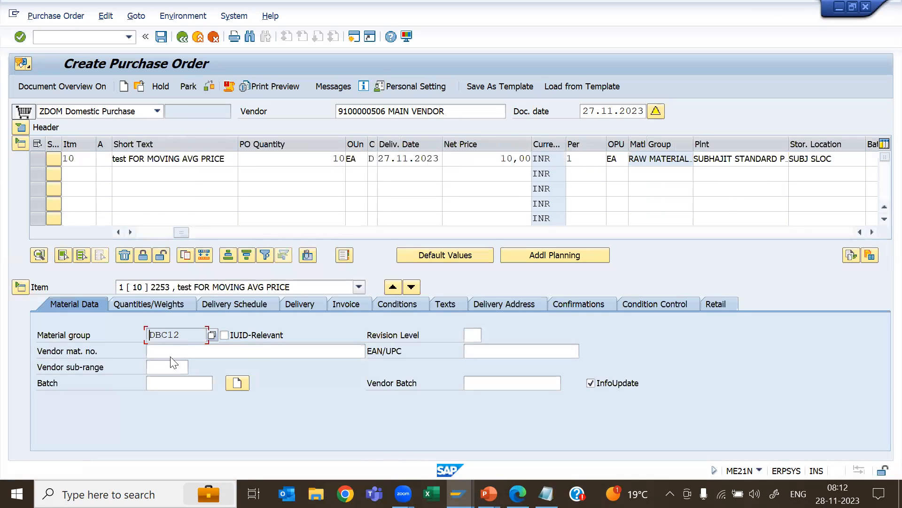
# - Check the purchase order for messages, close the message list, and save the order
pyautogui.click(209, 86)
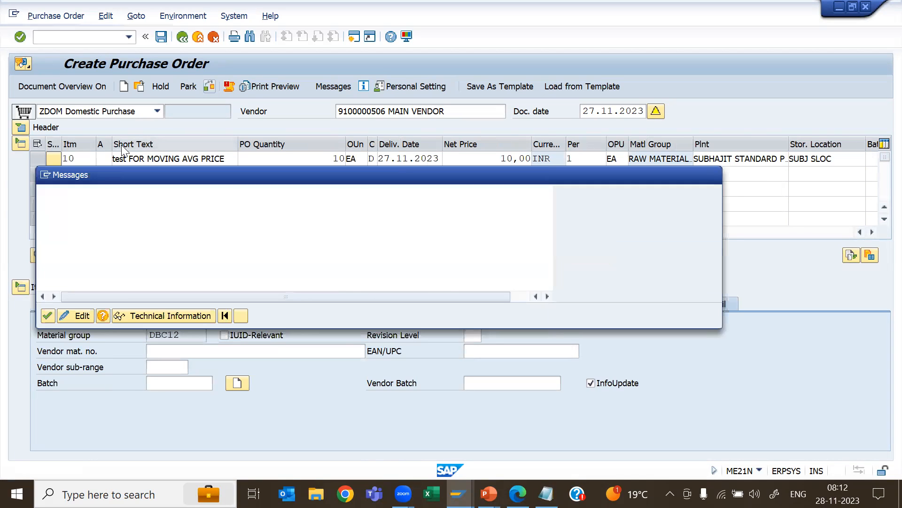
pyautogui.click(49, 315)
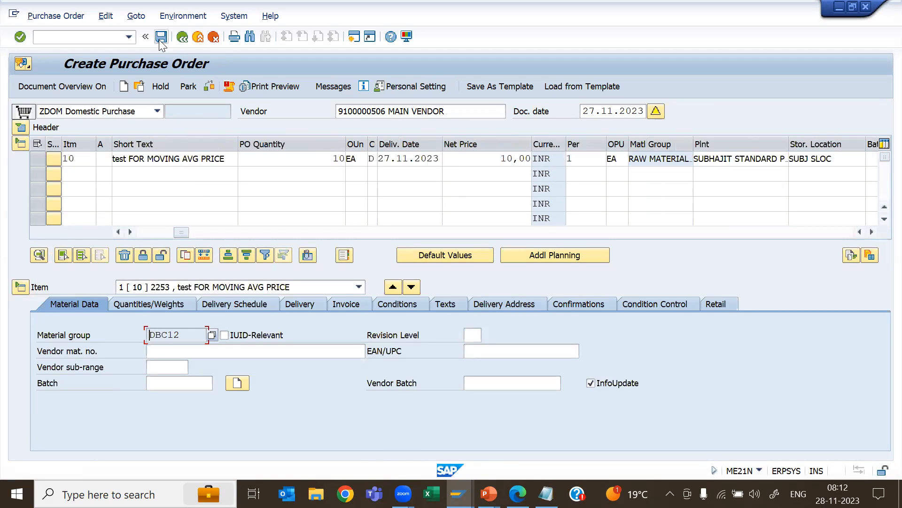
pyautogui.click(161, 37)
pyautogui.click(221, 277)
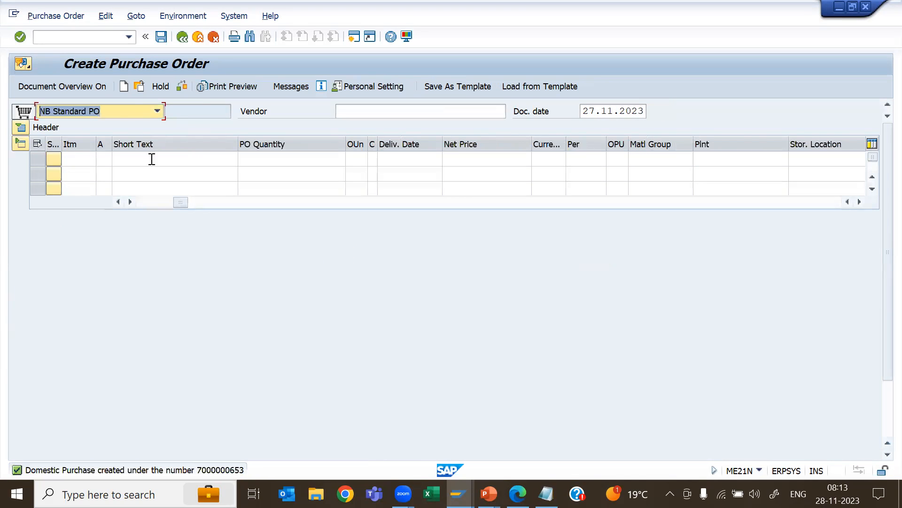
# - Open the purchase order just saved for display
pyautogui.click(138, 86)
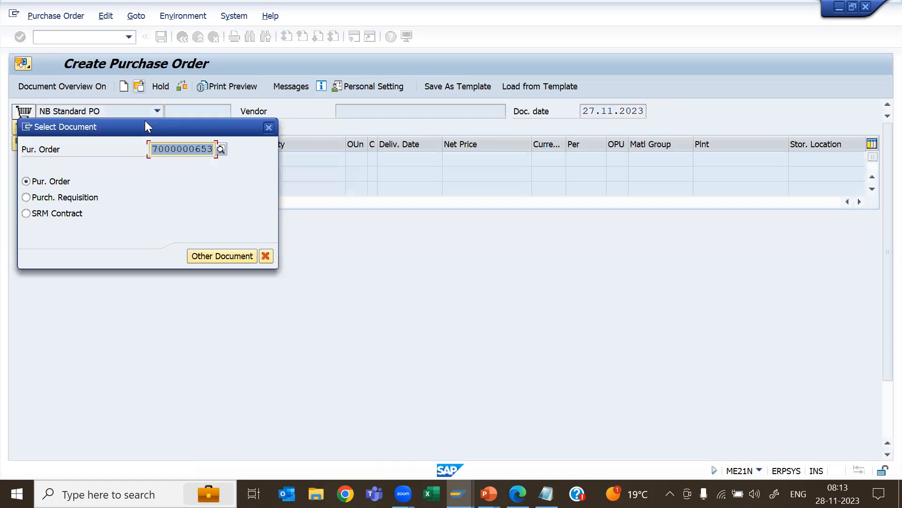
pyautogui.press('Return')
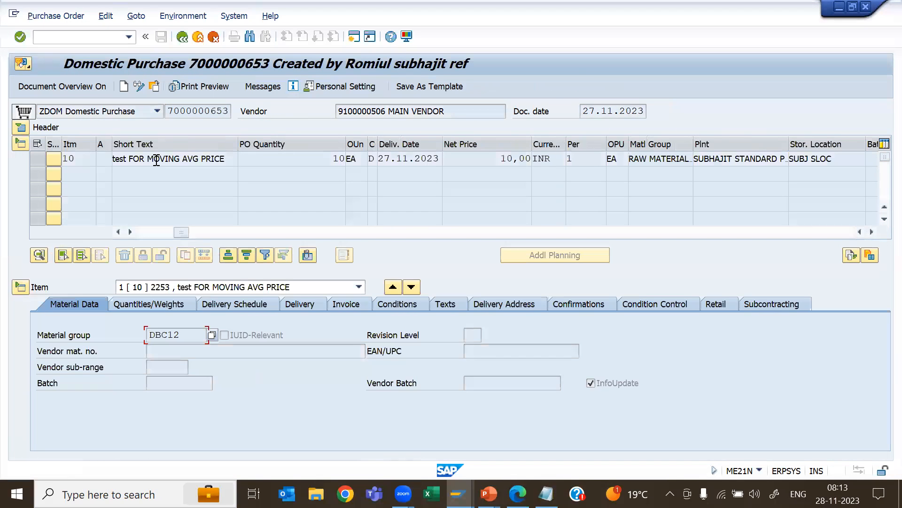
# - Switch the purchase order to change mode and add output type ZNEU for the vendor to its messages
pyautogui.click(262, 87)
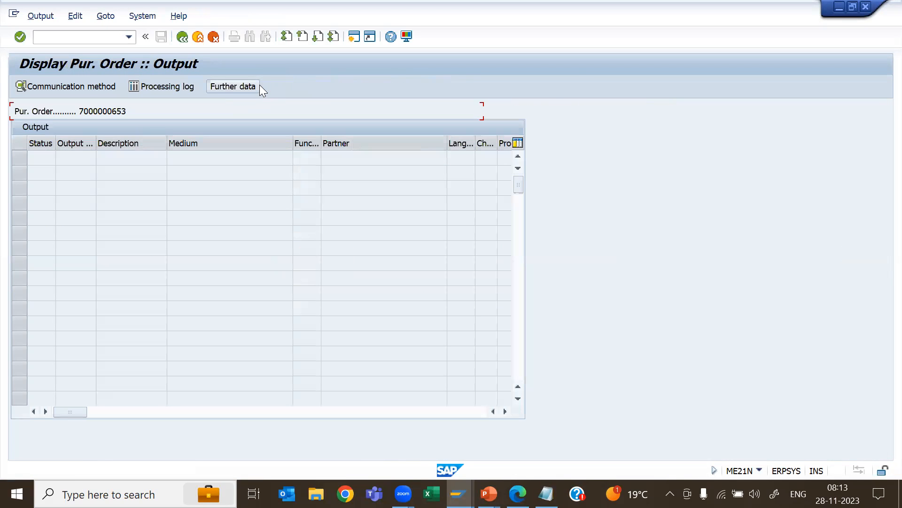
pyautogui.click(182, 37)
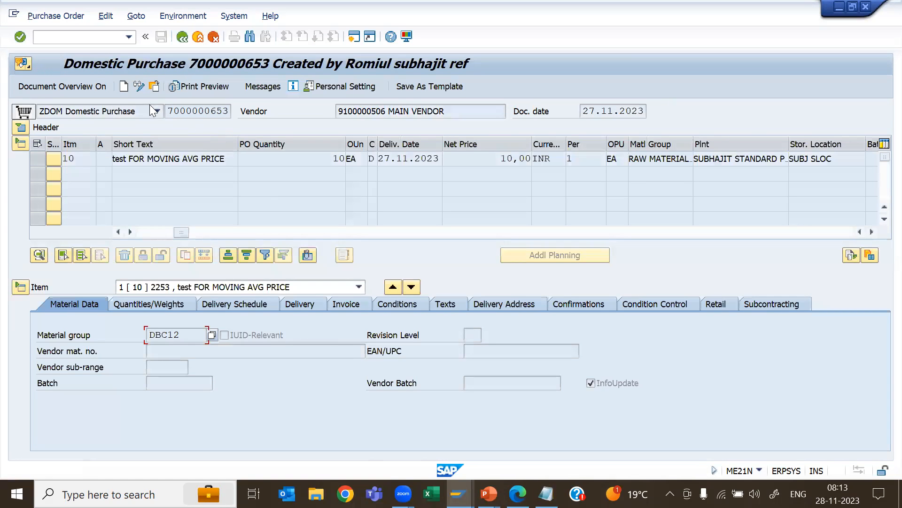
pyautogui.click(139, 87)
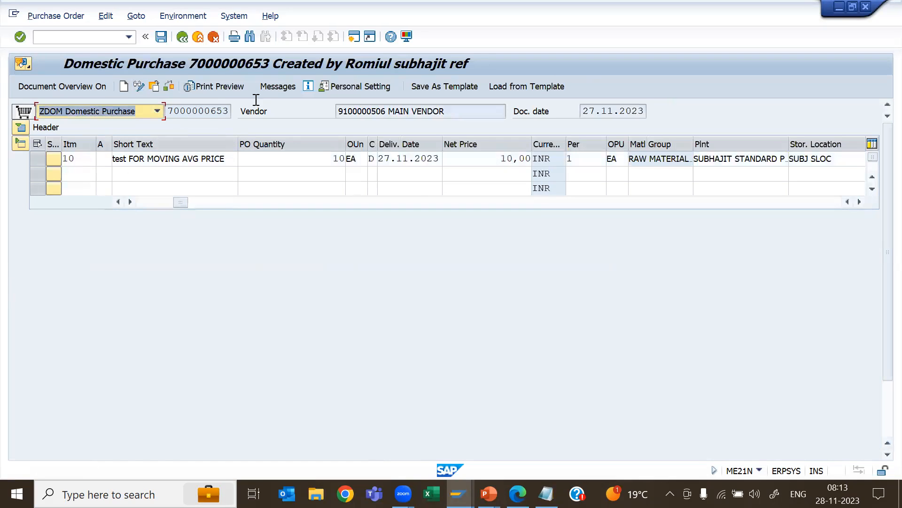
pyautogui.click(278, 87)
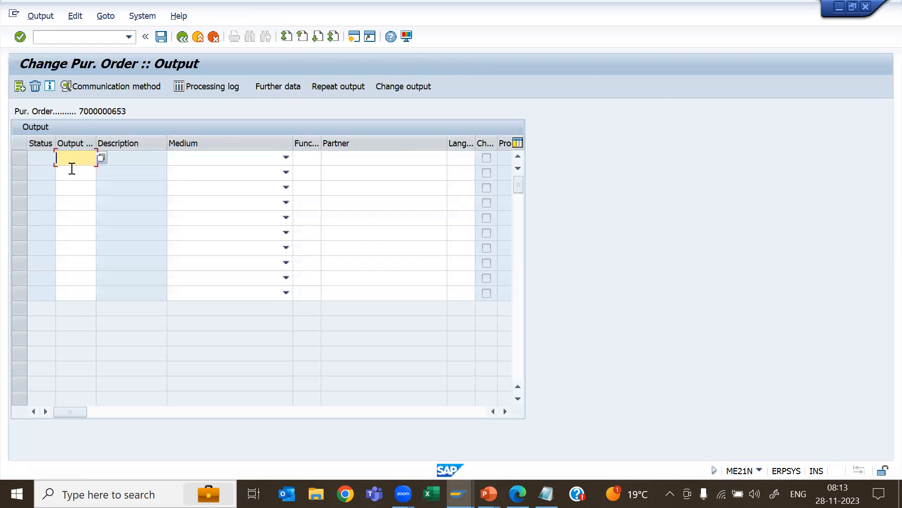
pyautogui.write('ZNEU')
pyautogui.press('Return')
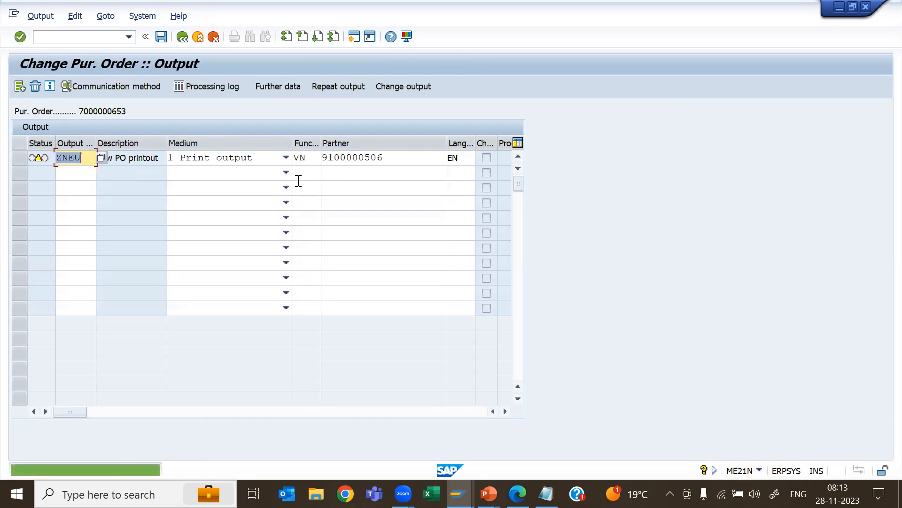
# - Add a second ZNEU output with medium 1 Print output and partner function GS
pyautogui.click(71, 173)
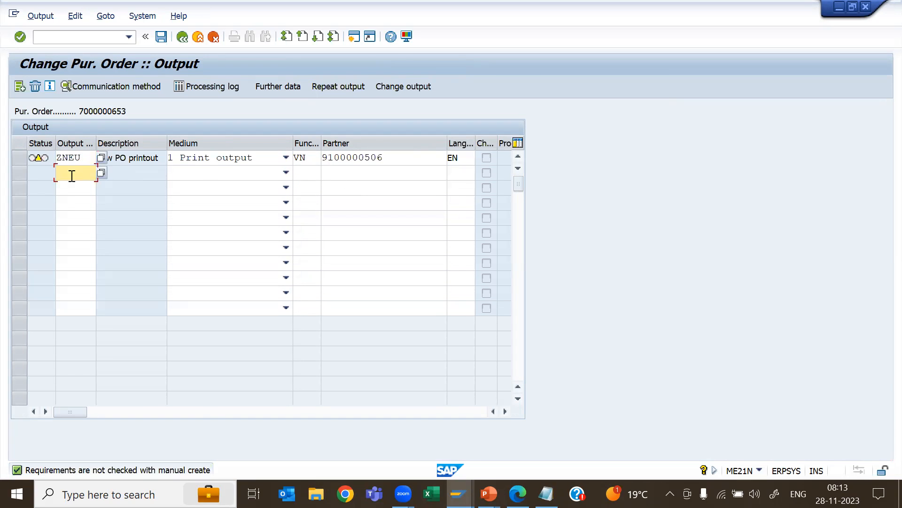
pyautogui.write('ZNEU')
pyautogui.press('Tab')
pyautogui.write('1')
pyautogui.press('Tab')
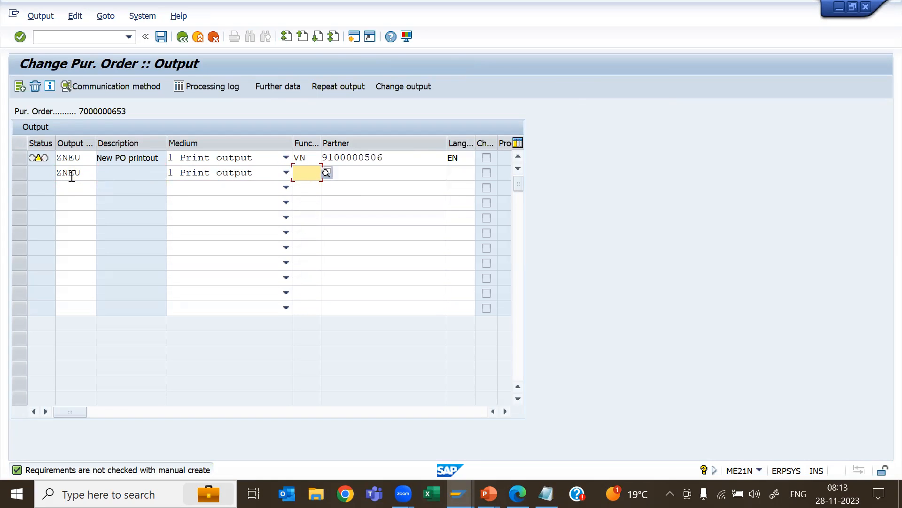
pyautogui.write('GS')
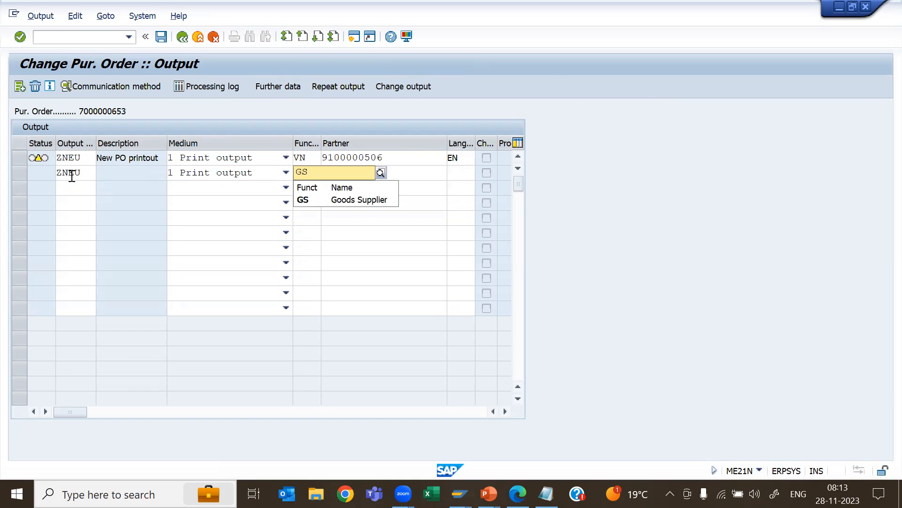
pyautogui.press('Return')
pyautogui.press('Return')
pyautogui.moveTo(311, 172); pyautogui.dragTo(293, 173)
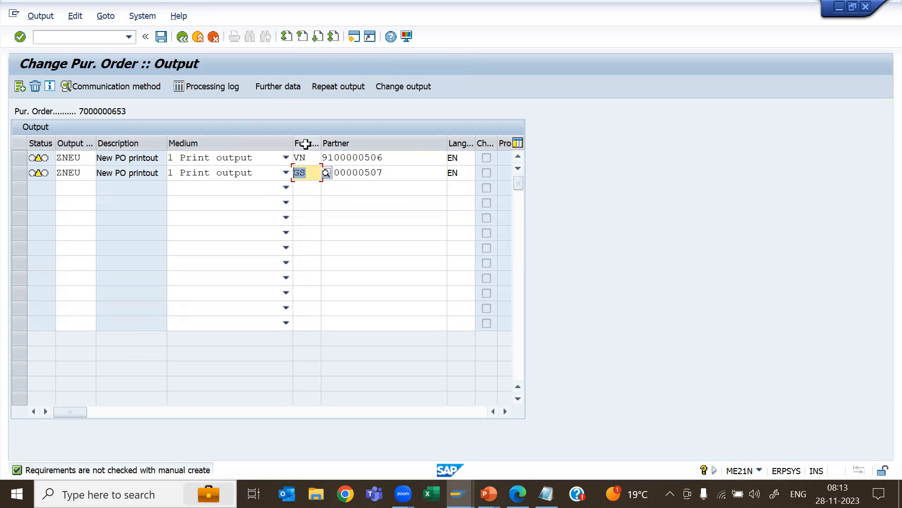
pyautogui.moveTo(384, 168); pyautogui.dragTo(325, 169)
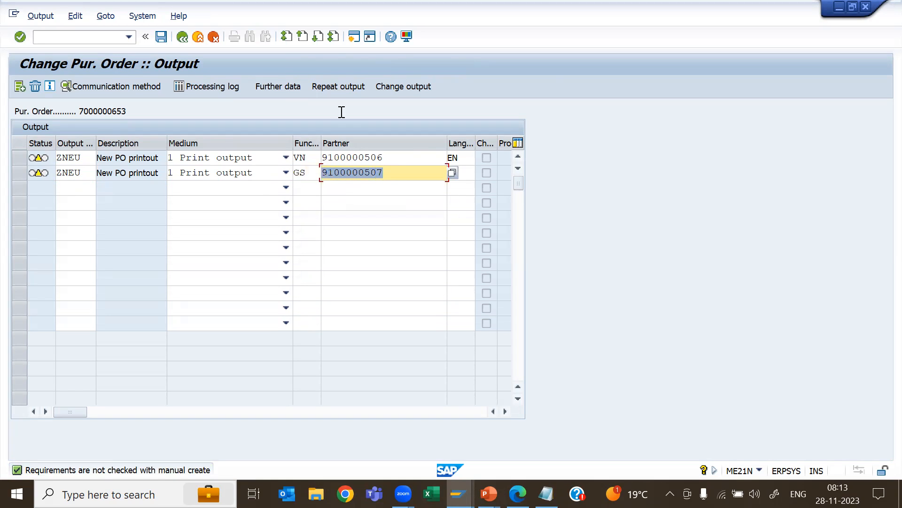
# - Add a third ZNEU output with medium 1 Print output and partner function IP
pyautogui.click(75, 188)
pyautogui.write('ZNEU')
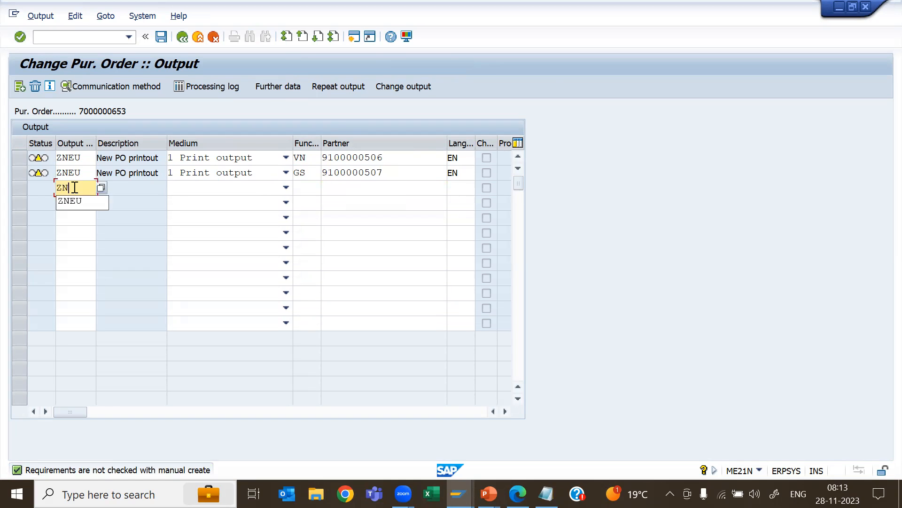
pyautogui.press('Tab')
pyautogui.press('1')
pyautogui.press('Tab')
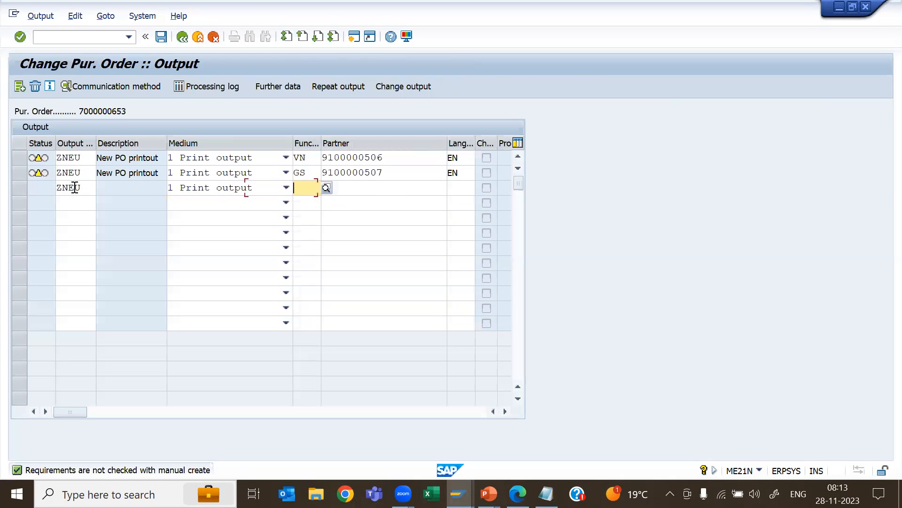
pyautogui.write('IP')
pyautogui.press('Tab')
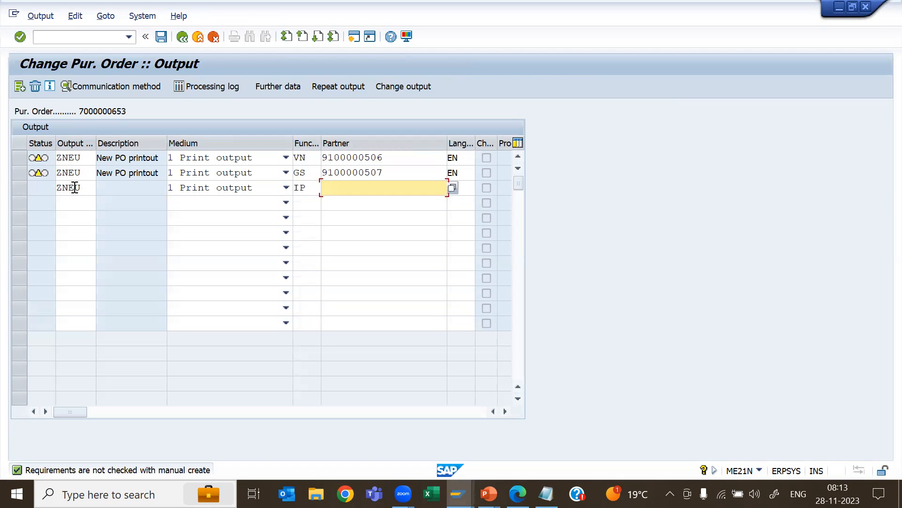
pyautogui.press('Return')
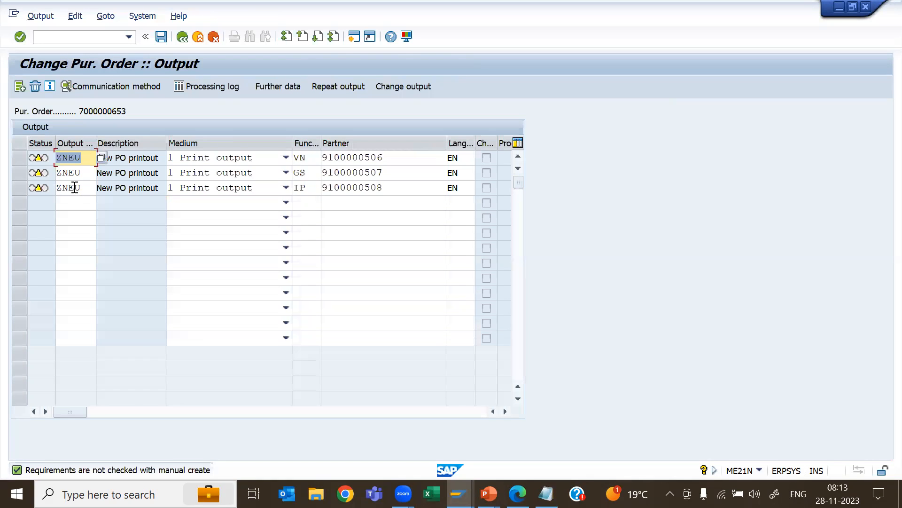
pyautogui.moveTo(384, 189); pyautogui.dragTo(317, 193)
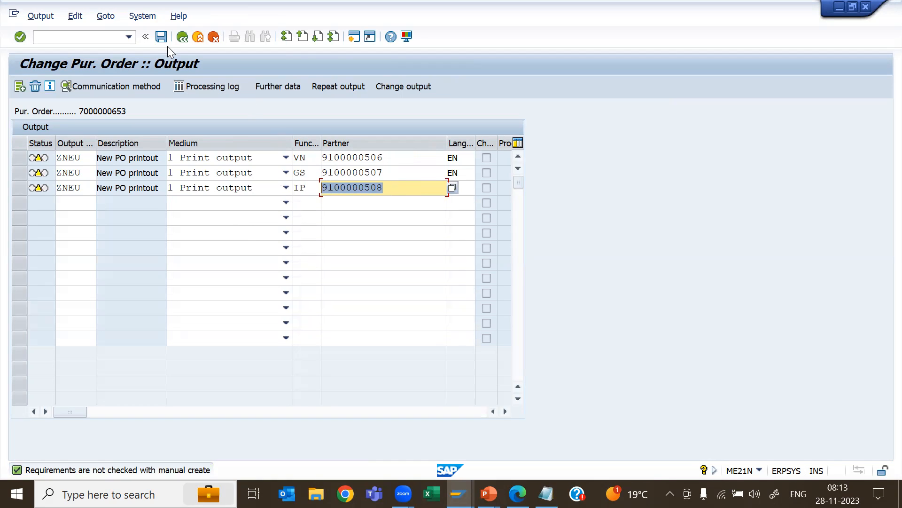
# - Set the logical destination of the IP partner's output to LP01 in its communication method
pyautogui.click(83, 89)
pyautogui.write('LP')
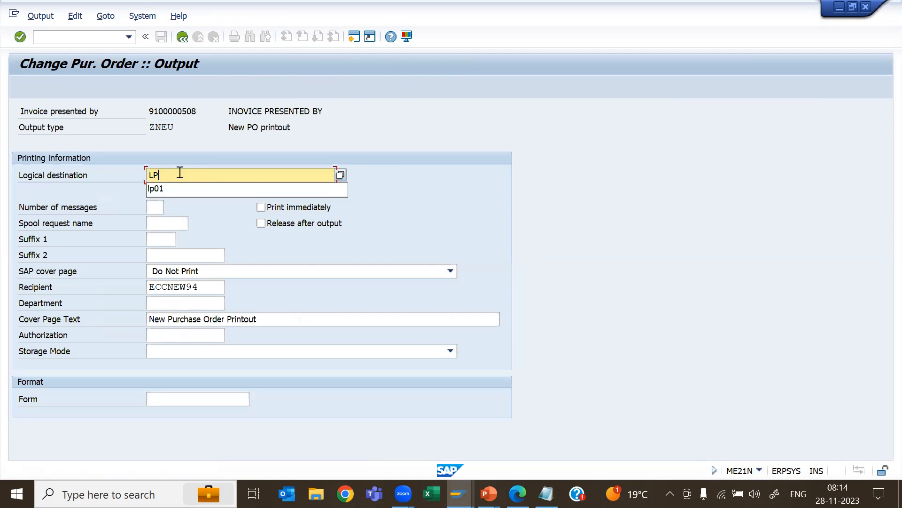
pyautogui.write('01')
pyautogui.press('Return')
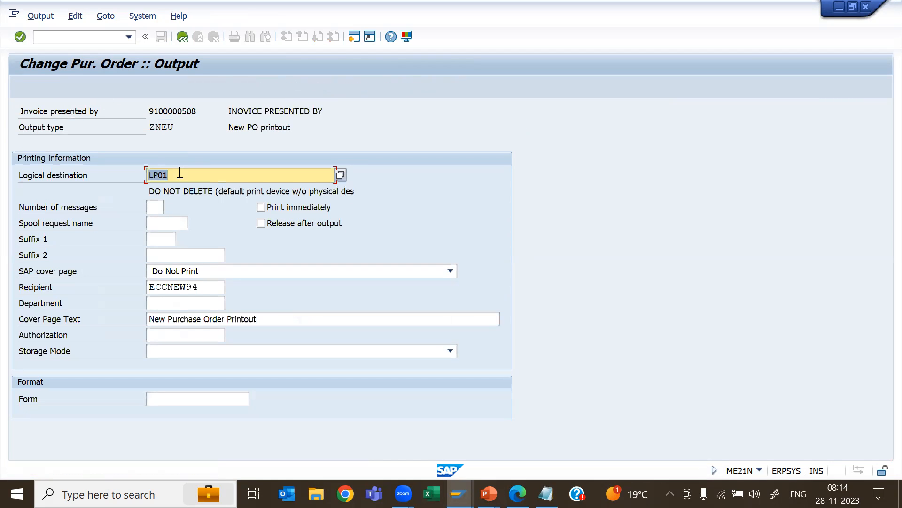
pyautogui.click(182, 36)
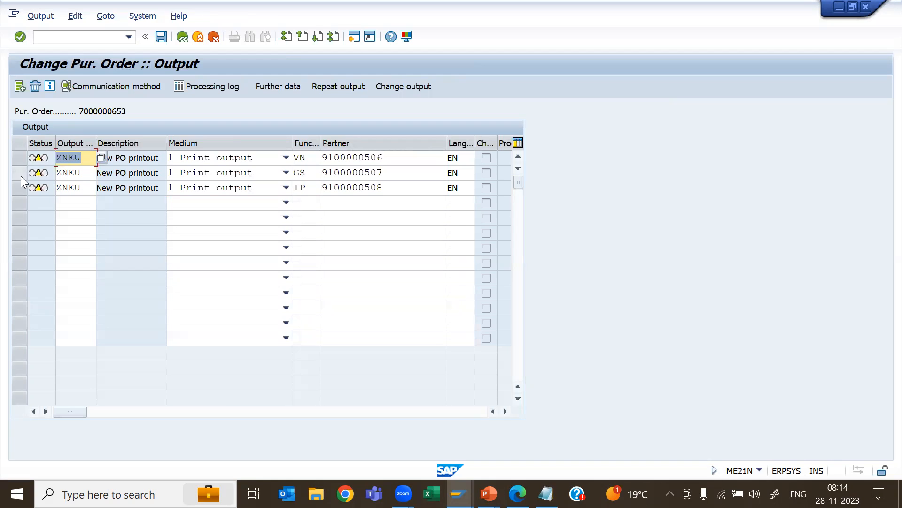
# - Set the logical destination of the GS goods supplier's output to LP01
pyautogui.click(21, 175)
pyautogui.click(117, 87)
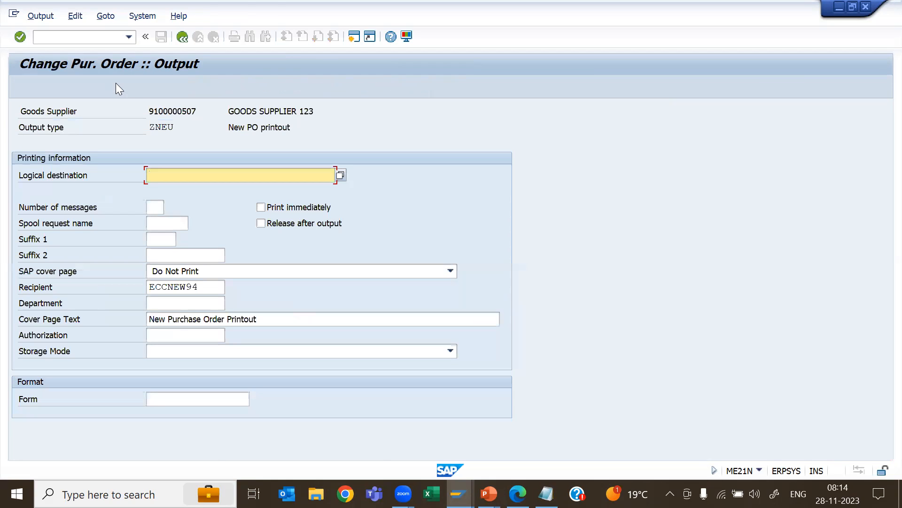
pyautogui.write('LP01')
pyautogui.press('Return')
pyautogui.click(183, 36)
# - Set the logical destination of the VN main vendor's output to LP01 and return to the purchase order
pyautogui.click(18, 187)
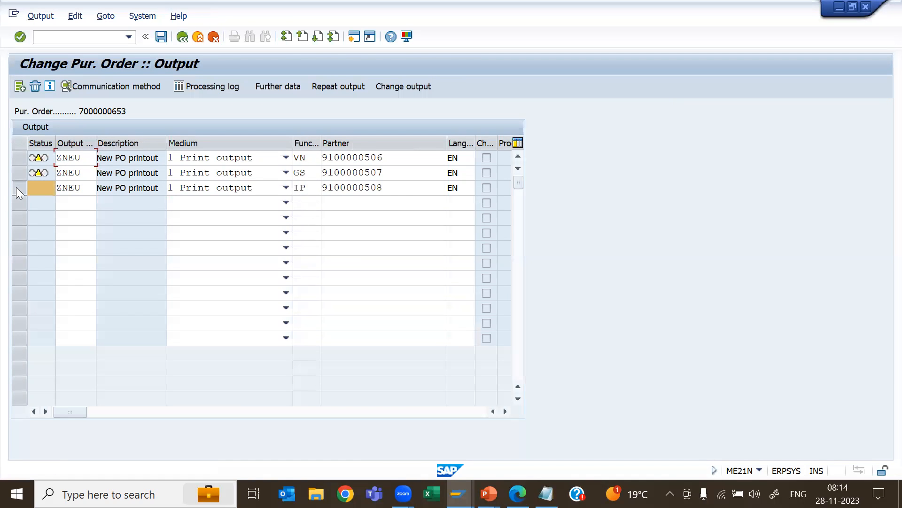
pyautogui.click(117, 87)
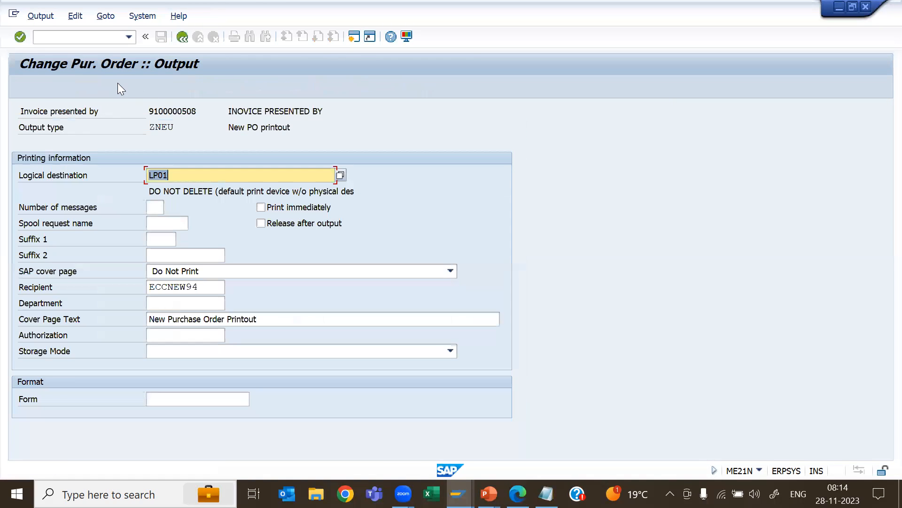
pyautogui.click(182, 40)
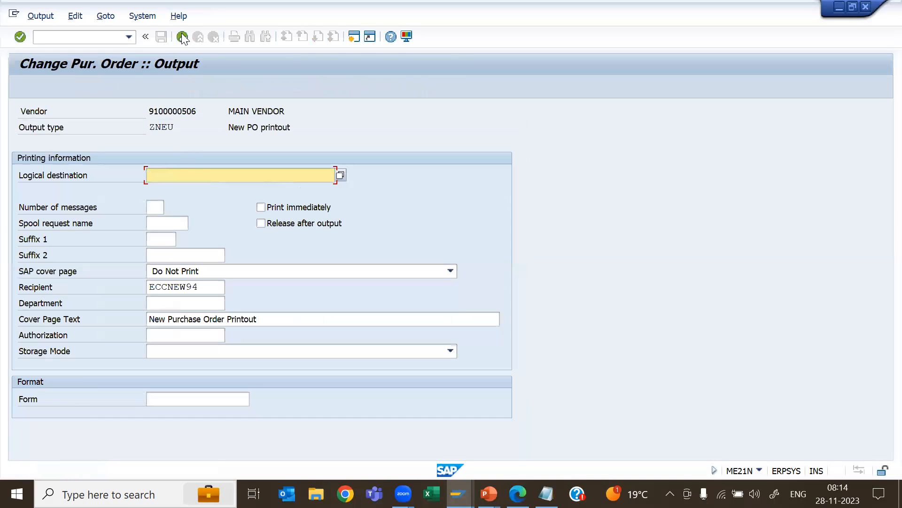
pyautogui.write('LP01')
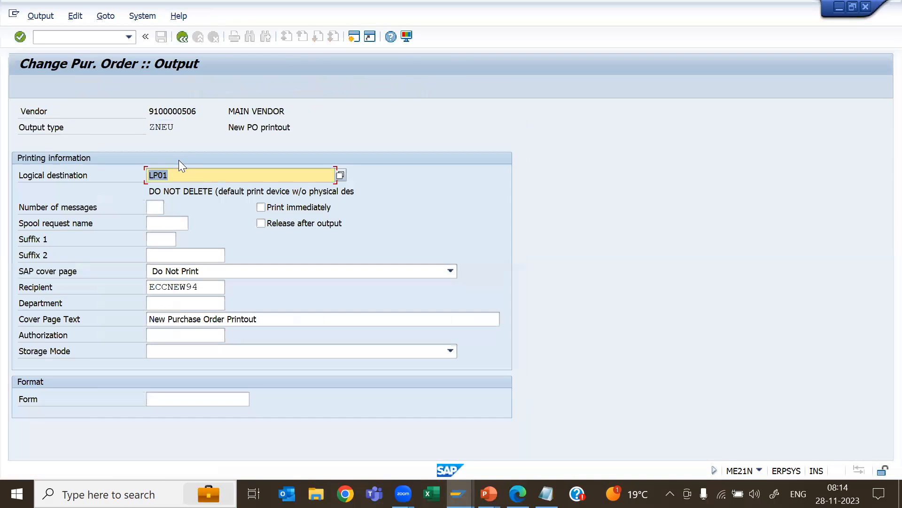
pyautogui.click(181, 36)
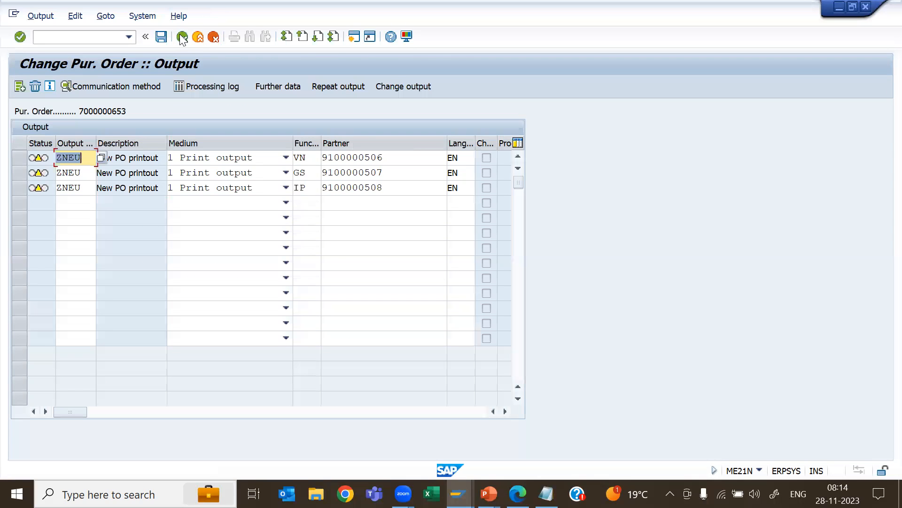
pyautogui.click(182, 37)
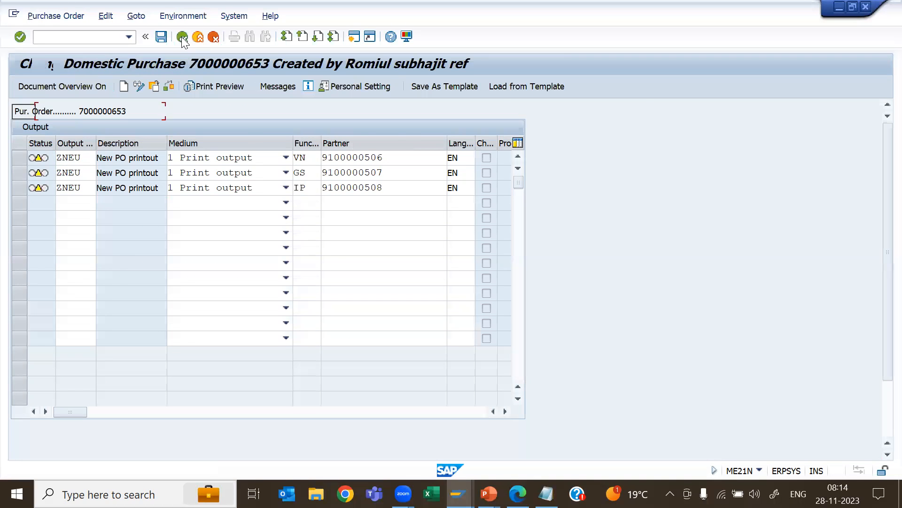
# - Preview the purchase order printout for the first ZNEU output in the list and check its addressee
pyautogui.click(217, 87)
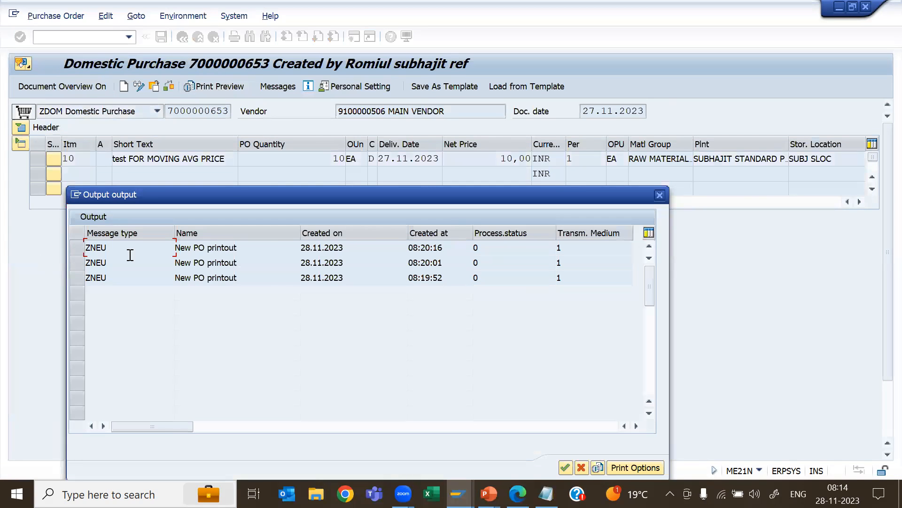
pyautogui.click(76, 248)
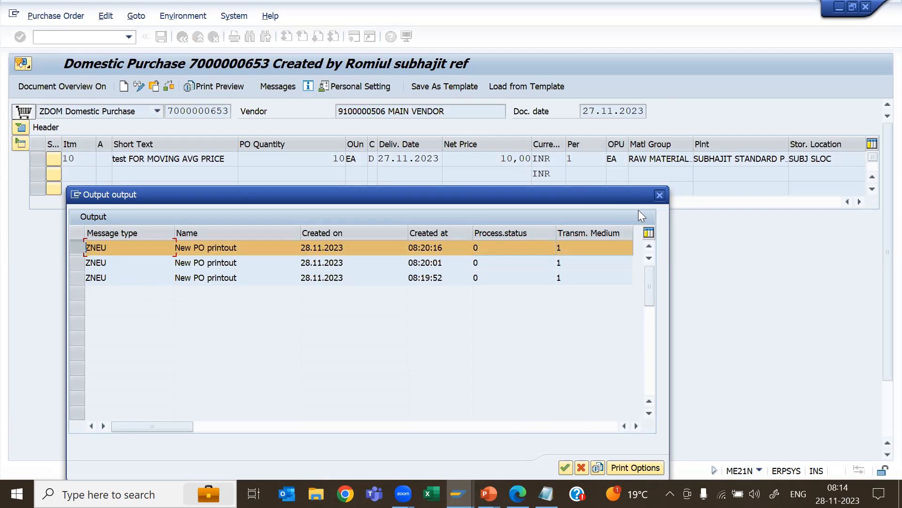
pyautogui.moveTo(612, 129); pyautogui.dragTo(612, 131)
pyautogui.click(602, 397)
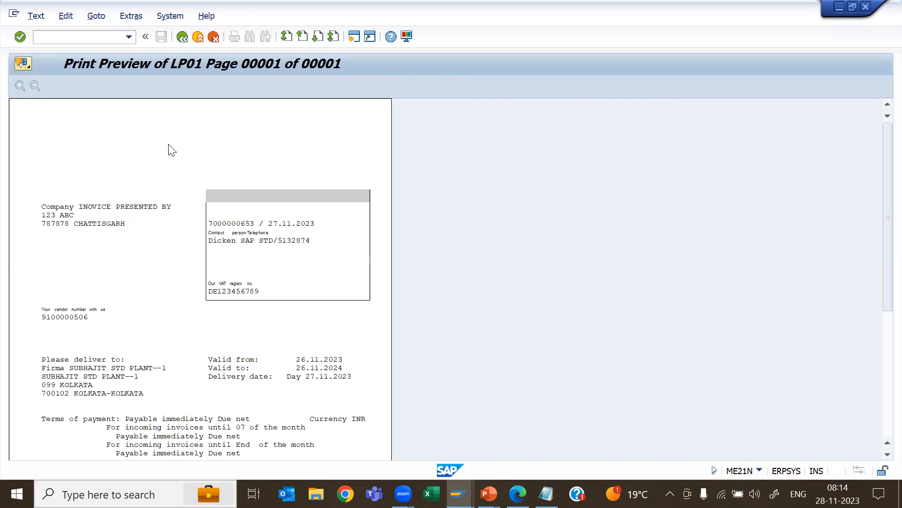
pyautogui.click(182, 36)
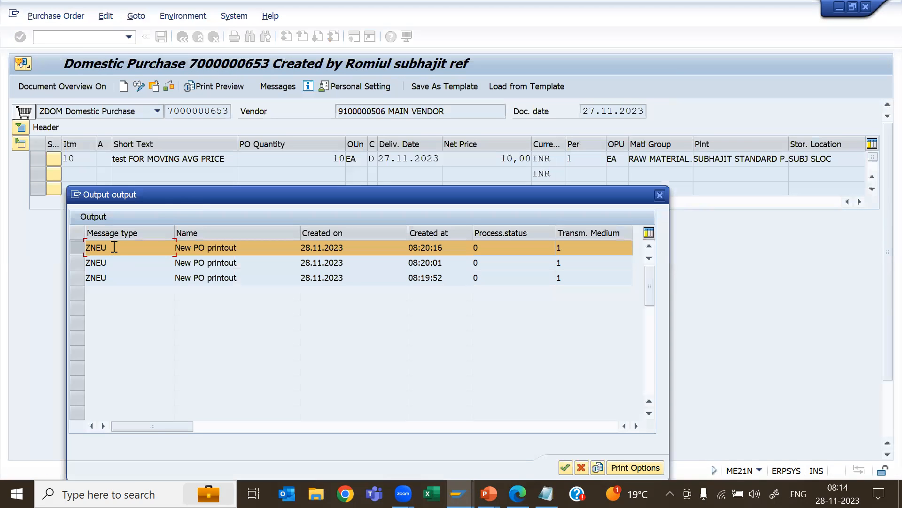
# - Preview the printout for the second ZNEU output, check its addressee, and close the output list
pyautogui.click(78, 263)
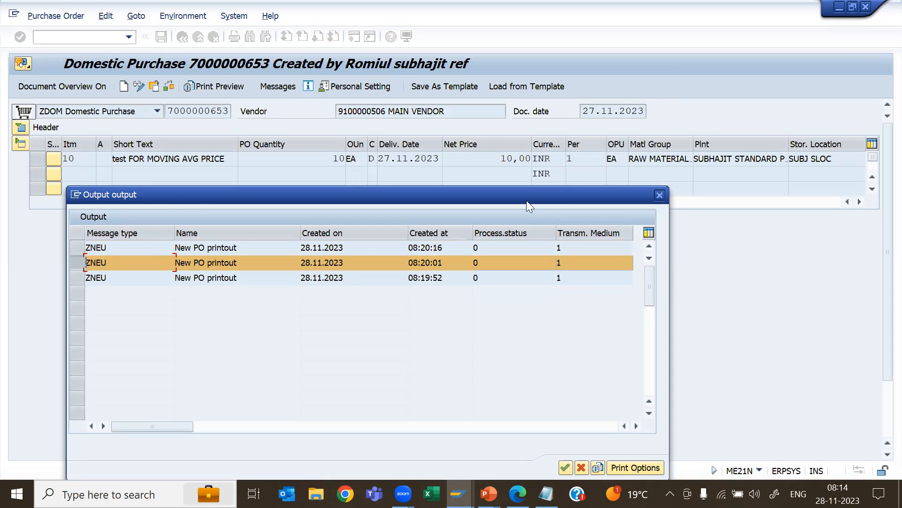
pyautogui.moveTo(523, 192); pyautogui.dragTo(534, 109)
pyautogui.click(610, 383)
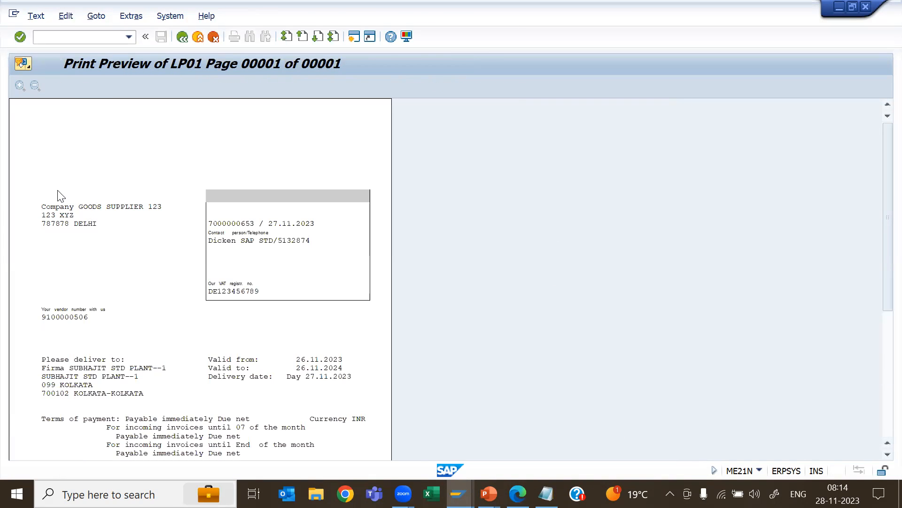
pyautogui.click(181, 37)
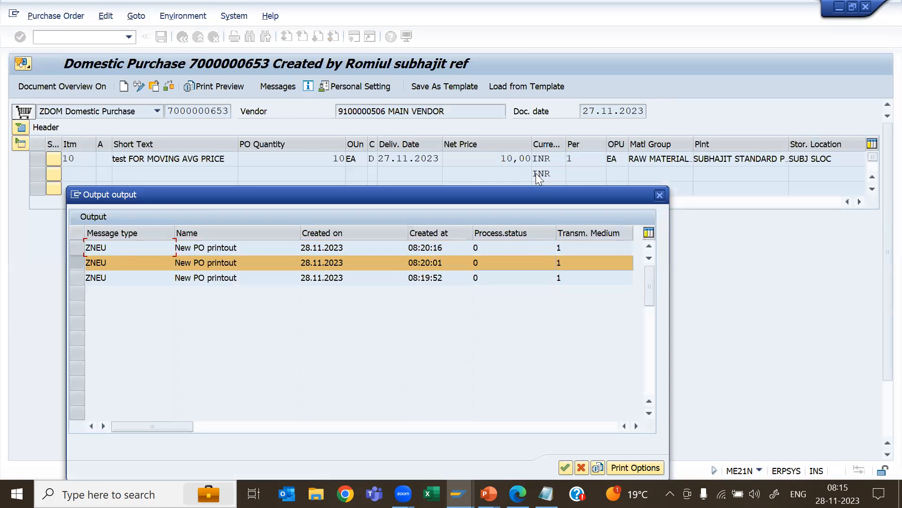
pyautogui.click(659, 194)
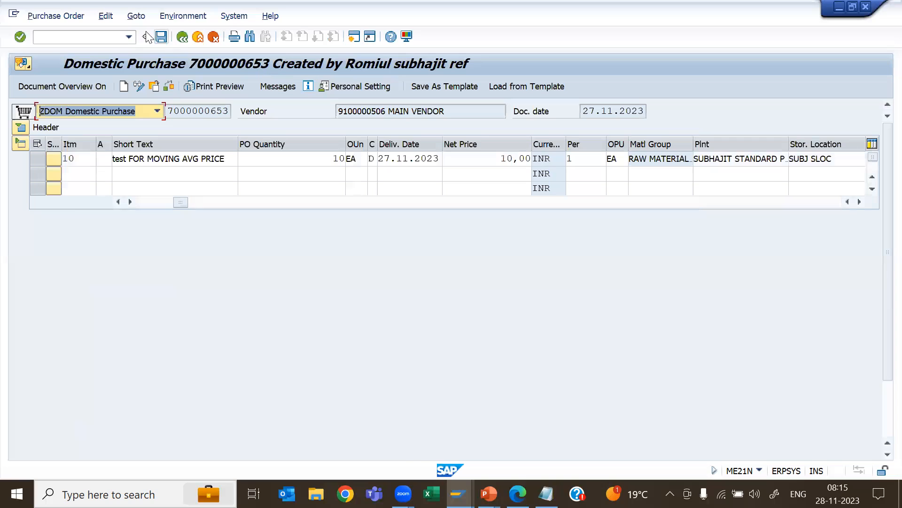
# - Save the changed purchase order and copy its number from the message details
pyautogui.click(161, 37)
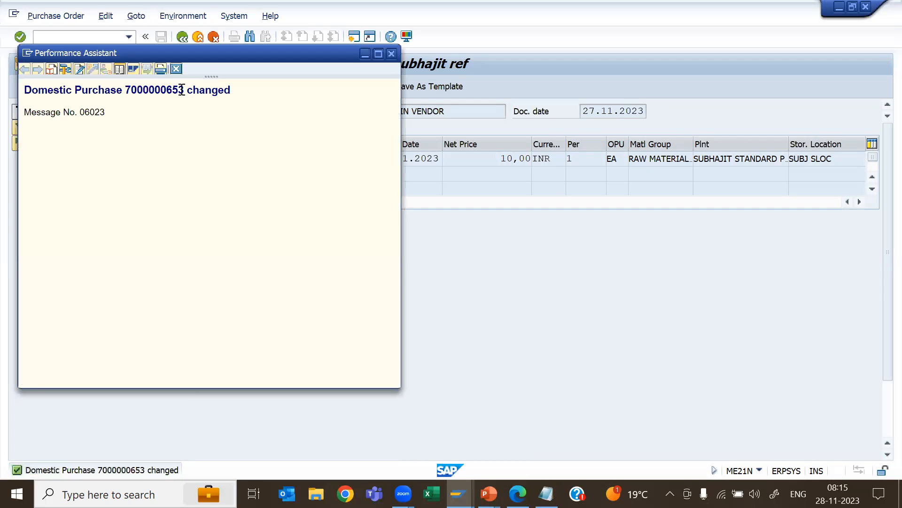
pyautogui.moveTo(183, 89); pyautogui.dragTo(128, 92)
pyautogui.hotkey('ctrl', 'c')
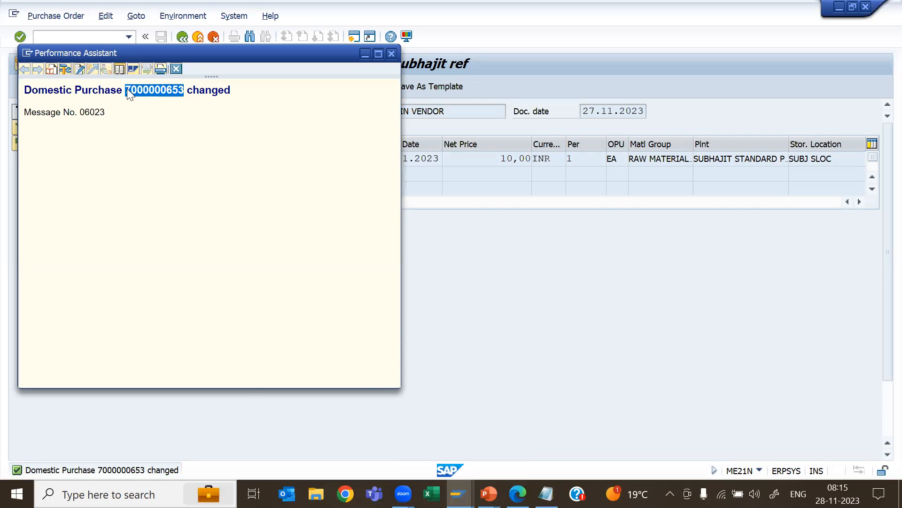
# - Record the copied purchase order number after a "PO:-" label in the Notepad notes, return to SAP, and close the message details
pyautogui.hotkey('alt', 'Tab')
pyautogui.press('Return')
pyautogui.press('Return')
pyautogui.write('PO:-')
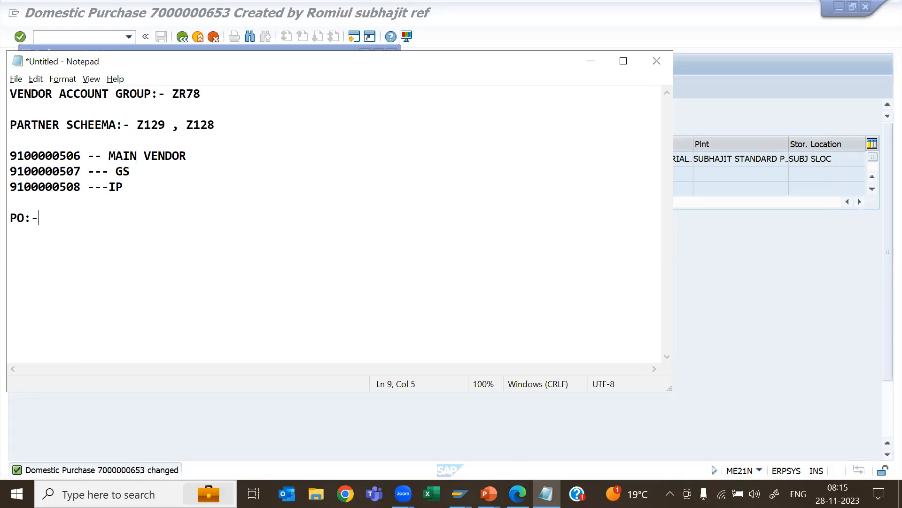
pyautogui.hotkey('ctrl', 'v')
pyautogui.press('Return')
pyautogui.hotkey('alt', 'Tab')
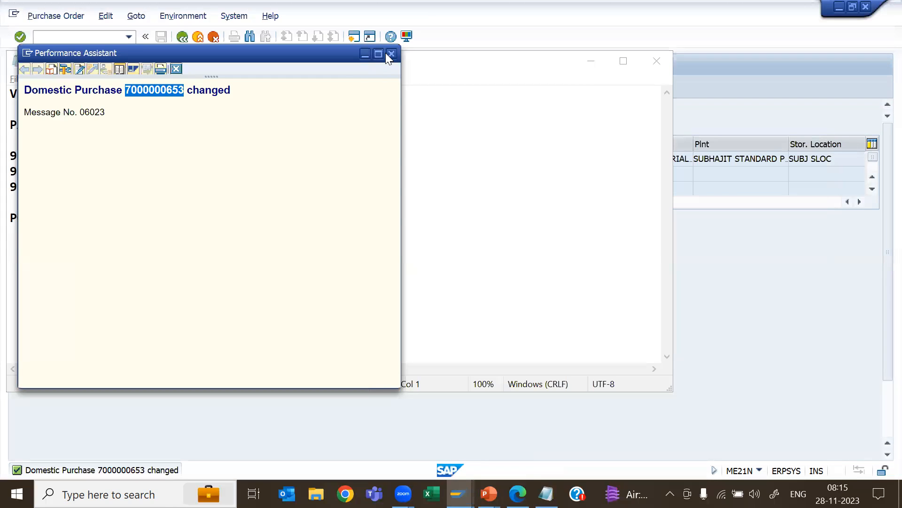
pyautogui.click(391, 53)
# - Start transaction MIGO and load the purchase order for goods receipt using its copied number
pyautogui.click(98, 36)
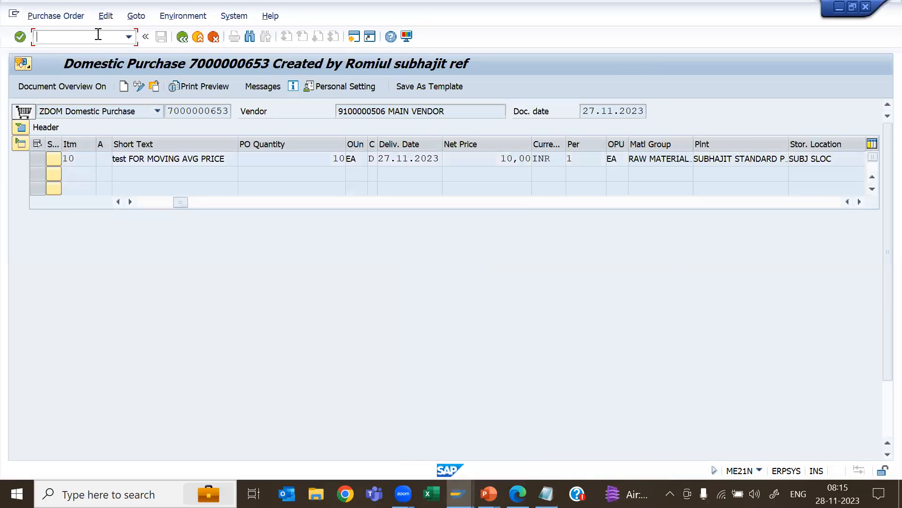
pyautogui.write('/nmigo')
pyautogui.press('Return')
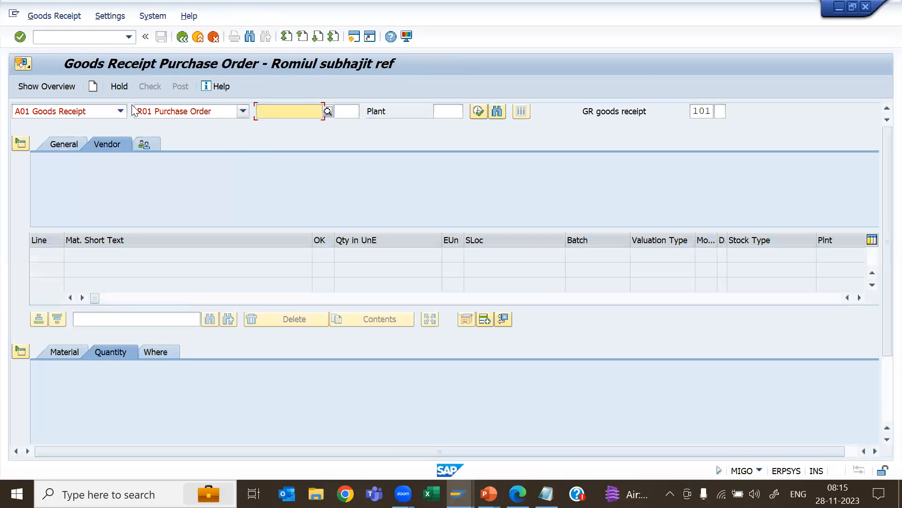
pyautogui.hotkey('ctrl', 'v')
pyautogui.press('Return')
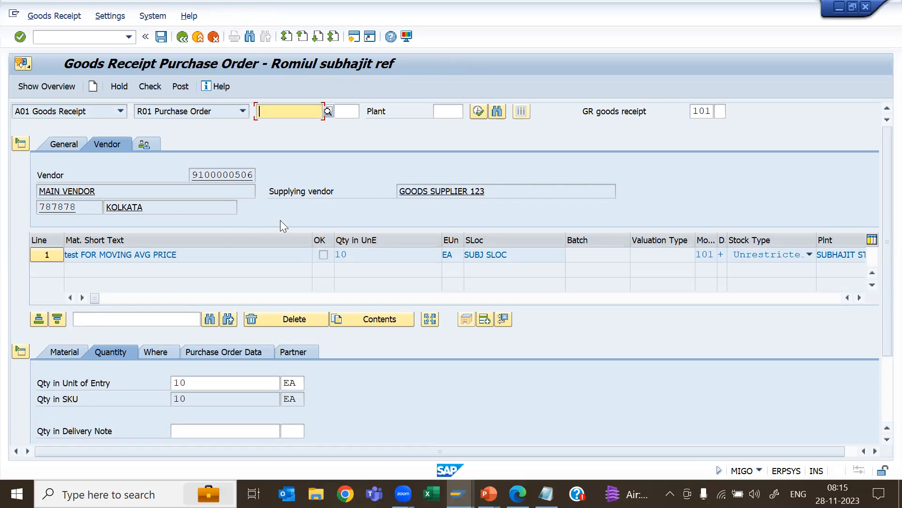
# - Examine the goods receipt item's partner data, checking the vendor and supplying vendor numbers
pyautogui.scroll(-3, 375, 177)
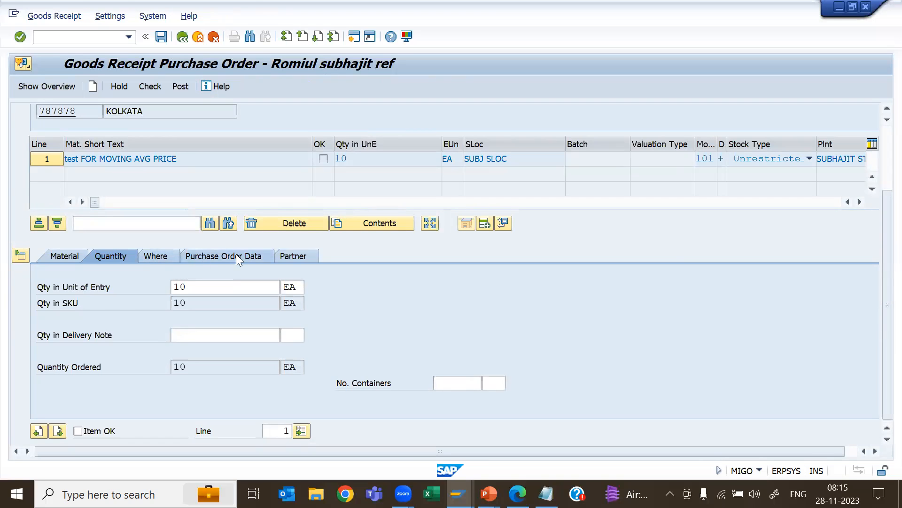
pyautogui.click(292, 258)
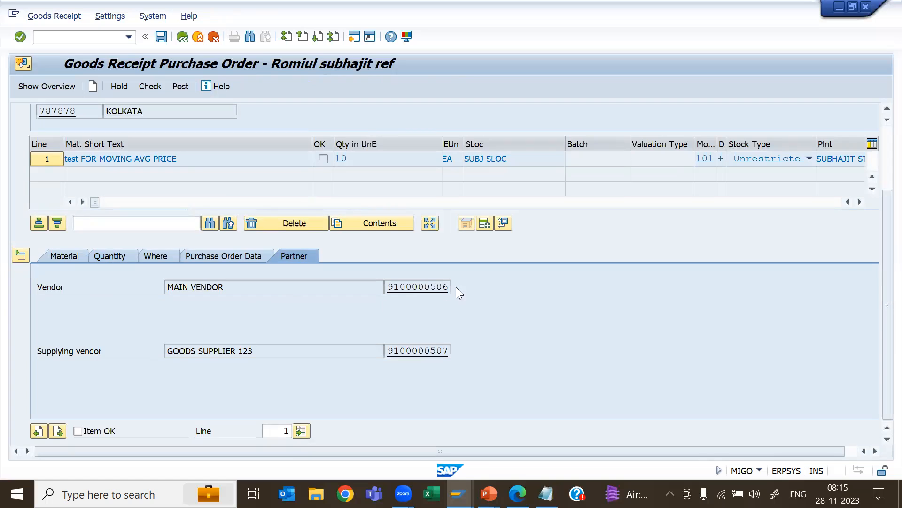
pyautogui.moveTo(449, 286); pyautogui.dragTo(386, 286)
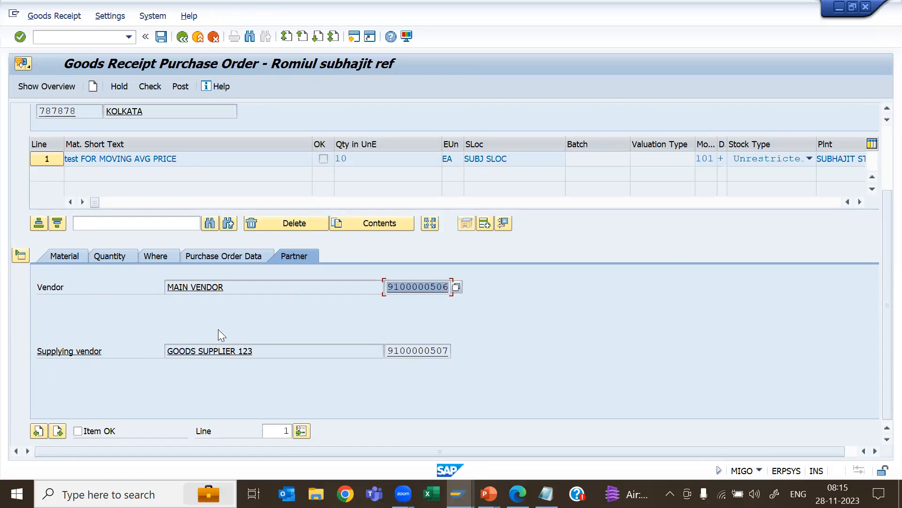
pyautogui.moveTo(447, 351); pyautogui.dragTo(385, 351)
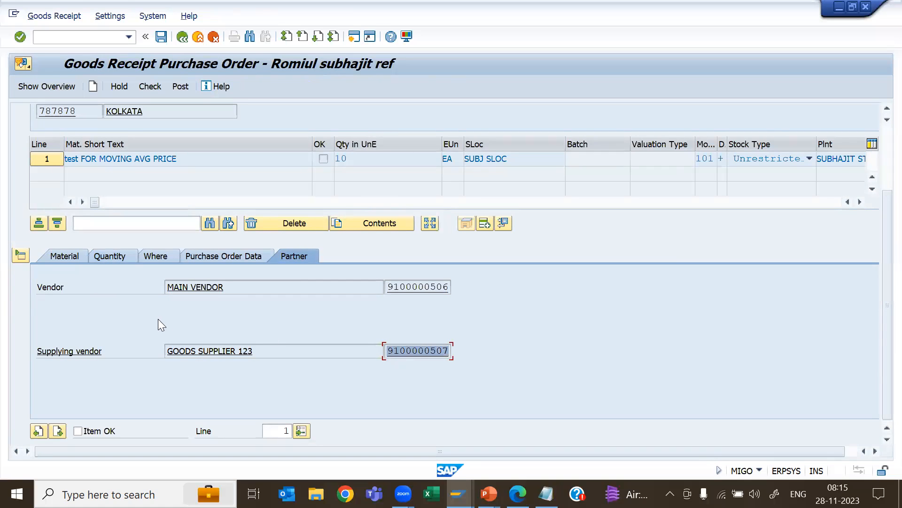
# - Set the goods receipt item's quantity in unit of entry to 1 EA and mark the item as OK
pyautogui.click(121, 257)
pyautogui.click(196, 287)
pyautogui.press('BackSpace')
pyautogui.press('Return')
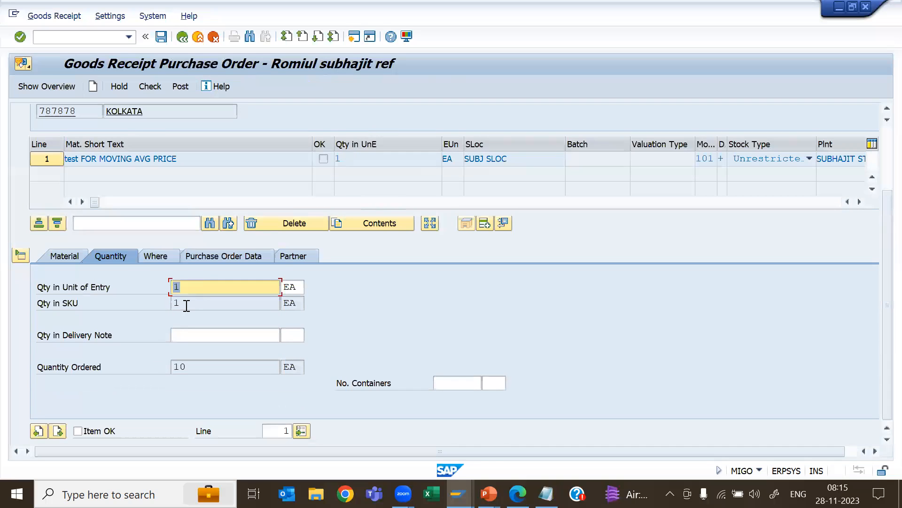
pyautogui.click(77, 431)
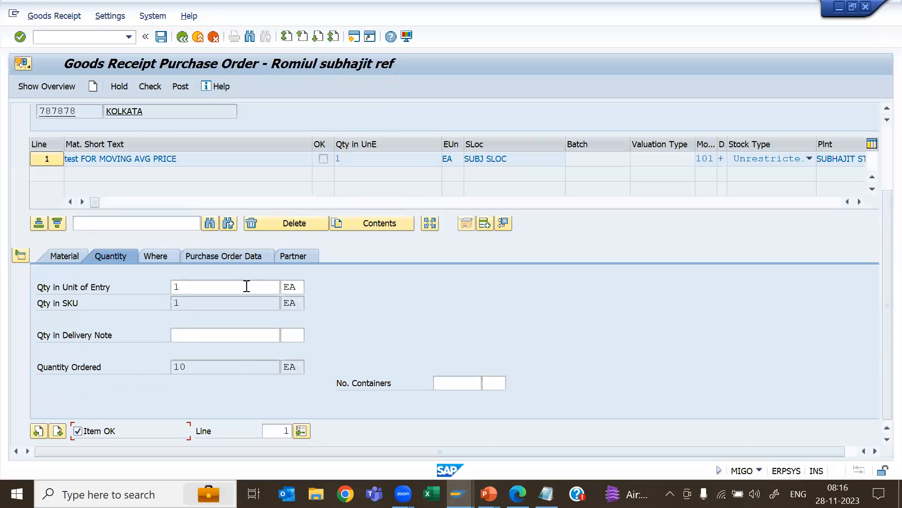
# - Check the goods receipt, acknowledge the resulting log, and post the document
pyautogui.click(149, 87)
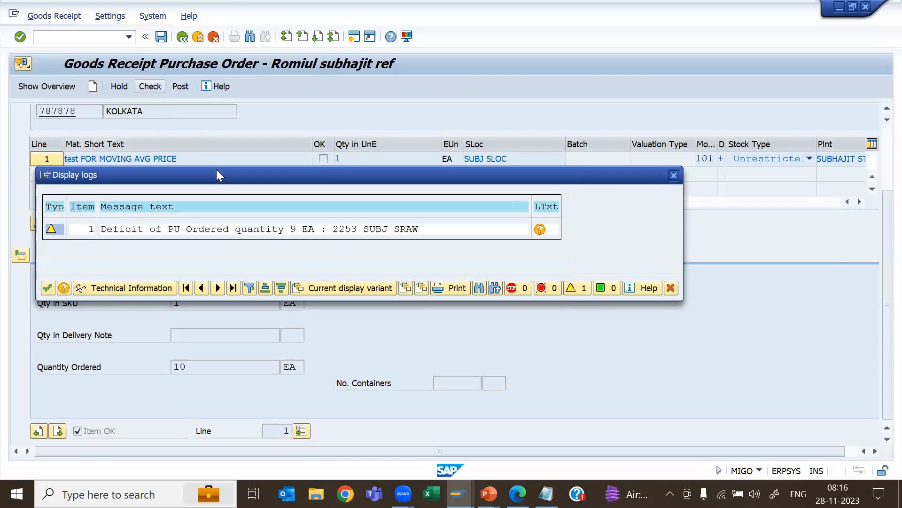
pyautogui.click(48, 294)
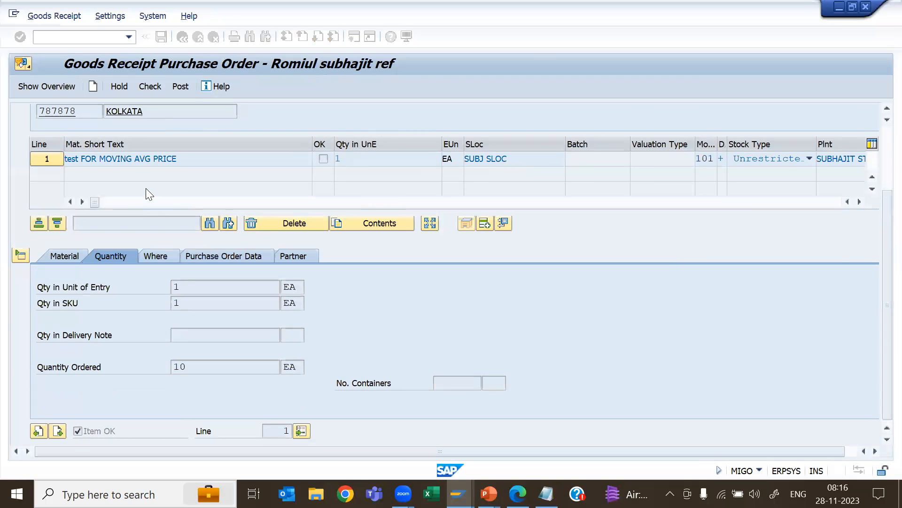
pyautogui.click(182, 86)
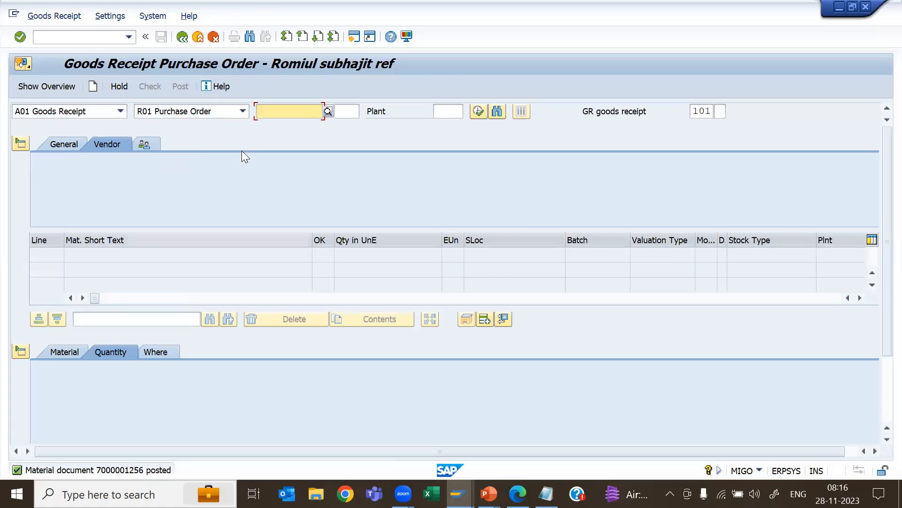
# - Start an incoming invoice with transaction MIRO, setting the invoice date to 27.11.2023 and the reference to TEST
pyautogui.click(101, 36)
pyautogui.write('/NMIRO')
pyautogui.press('Return')
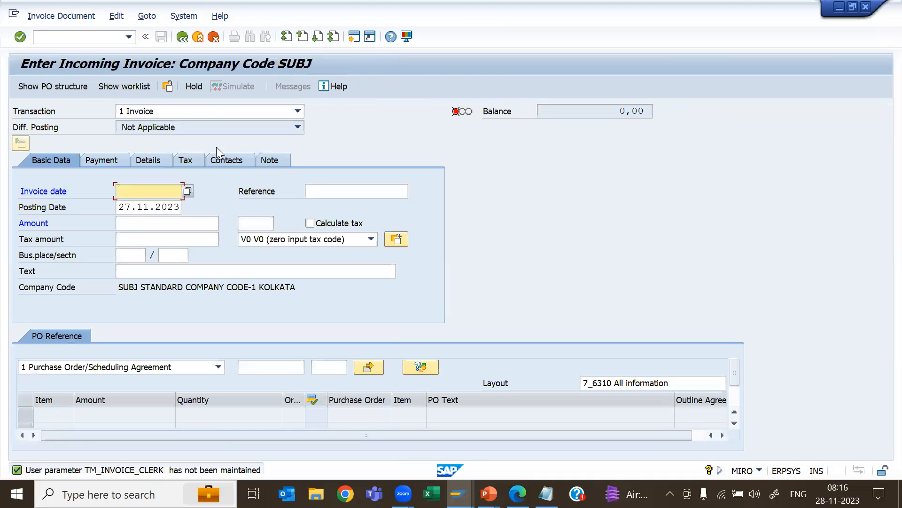
pyautogui.moveTo(182, 203); pyautogui.dragTo(120, 206)
pyautogui.hotkey('ctrl', 'c')
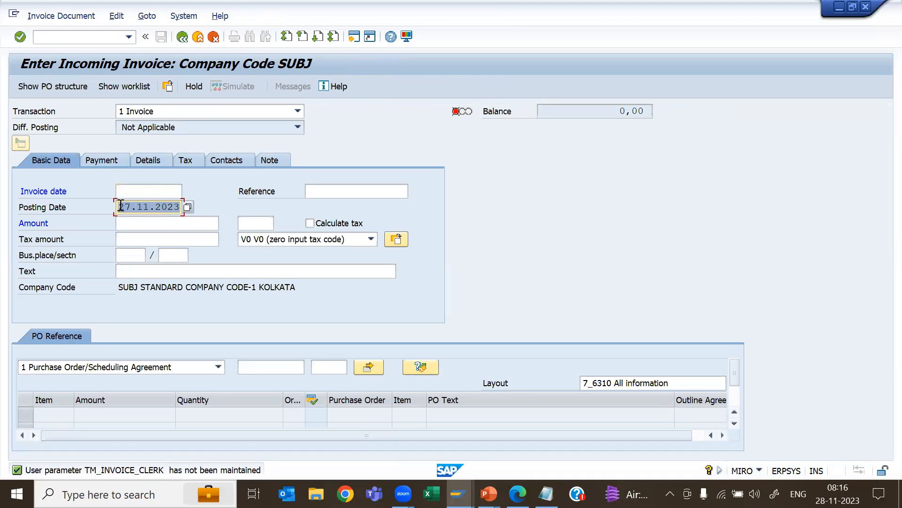
pyautogui.click(137, 191)
pyautogui.hotkey('ctrl', 'v')
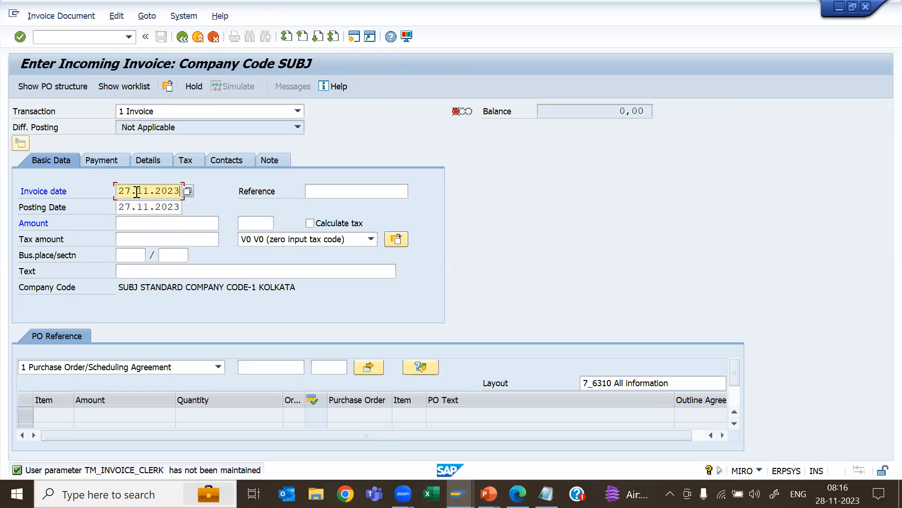
pyautogui.click(333, 191)
pyautogui.write('TEST')
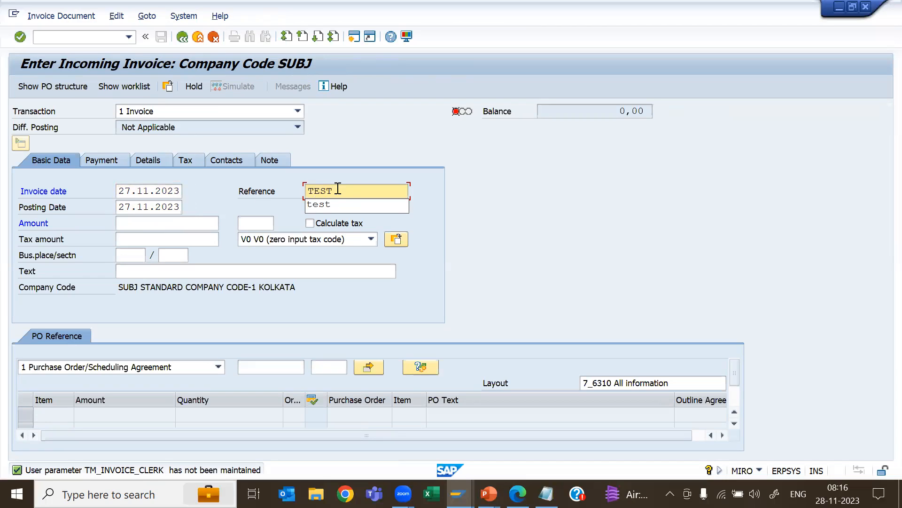
pyautogui.press('Return')
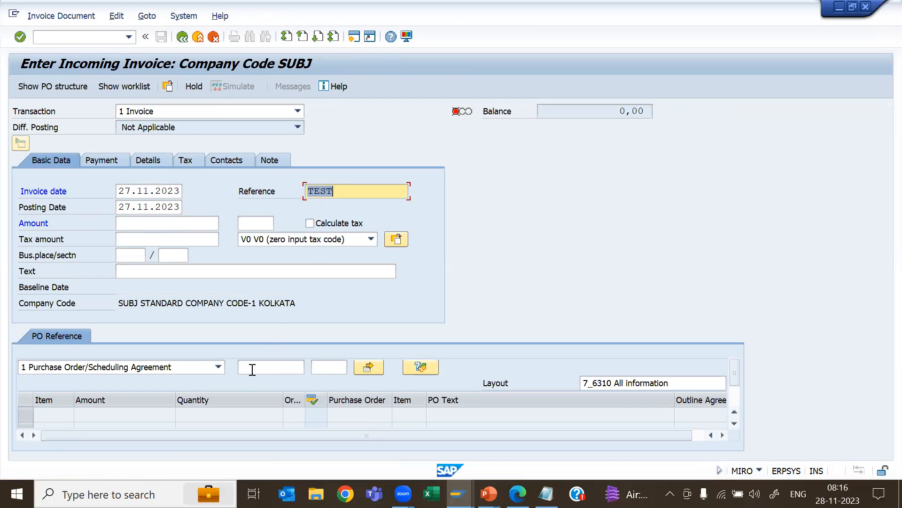
# - Copy the purchase order number from the Notepad notes and load that order as the invoice's PO reference
pyautogui.click(249, 368)
pyautogui.hotkey('alt', 'Tab')
pyautogui.moveTo(118, 218); pyautogui.dragTo(46, 221)
pyautogui.hotkey('ctrl', 'c')
pyautogui.hotkey('alt', 'Tab')
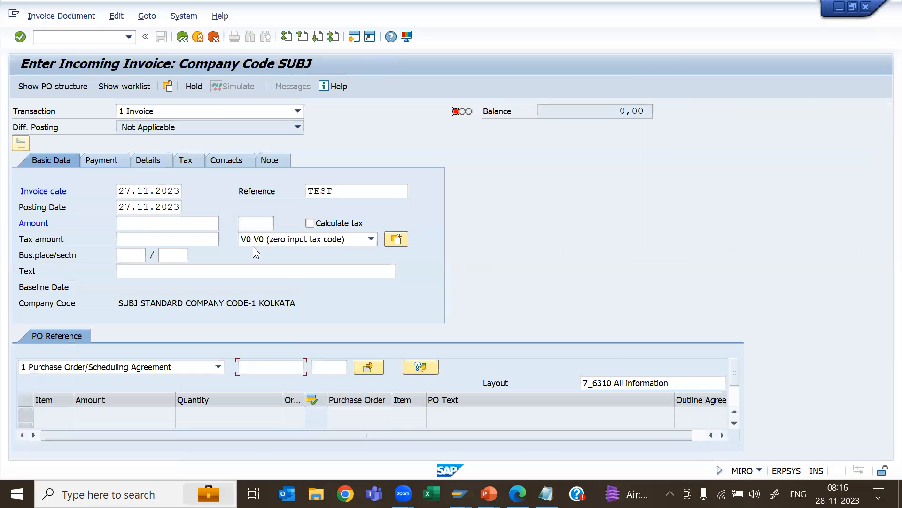
pyautogui.hotkey('ctrl', 'v')
pyautogui.press('Return')
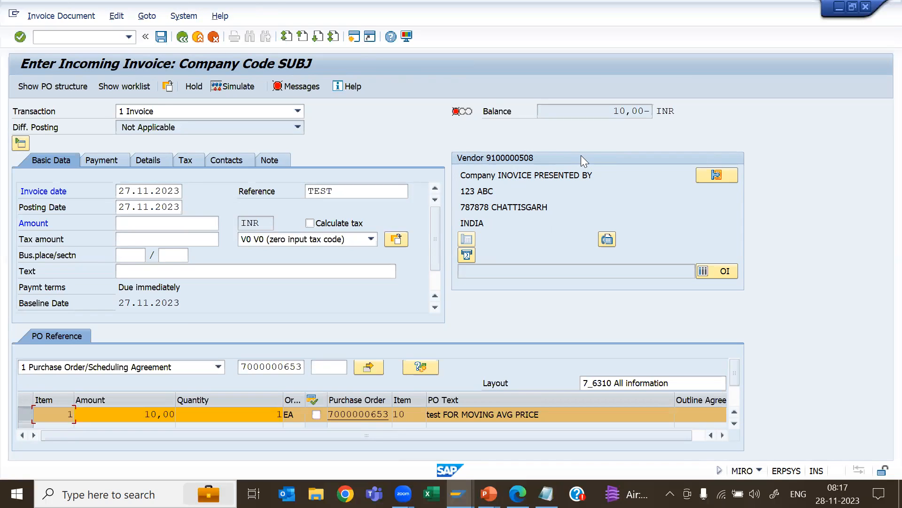
# - Switch to the PowerPoint slide show and go back to the partner determination slide covering steps 1 and 2
pyautogui.hotkey('alt', 'Tab')
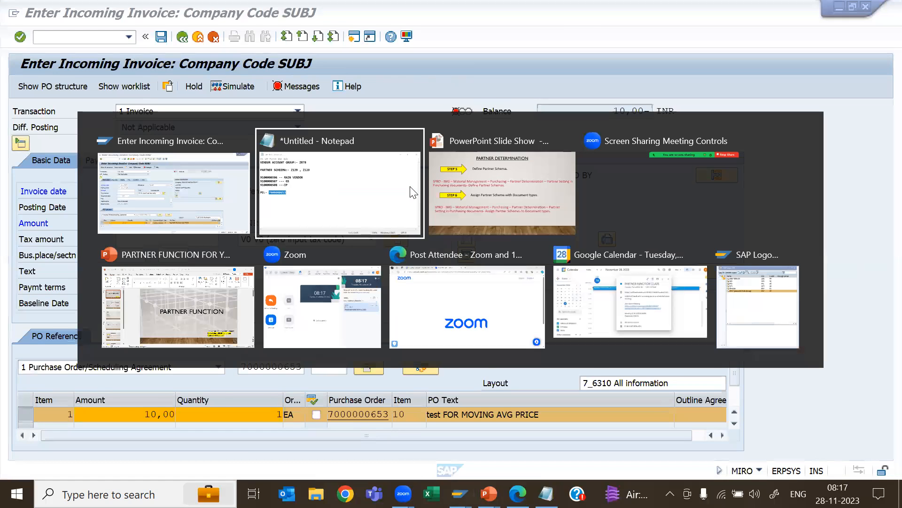
pyautogui.click(478, 216)
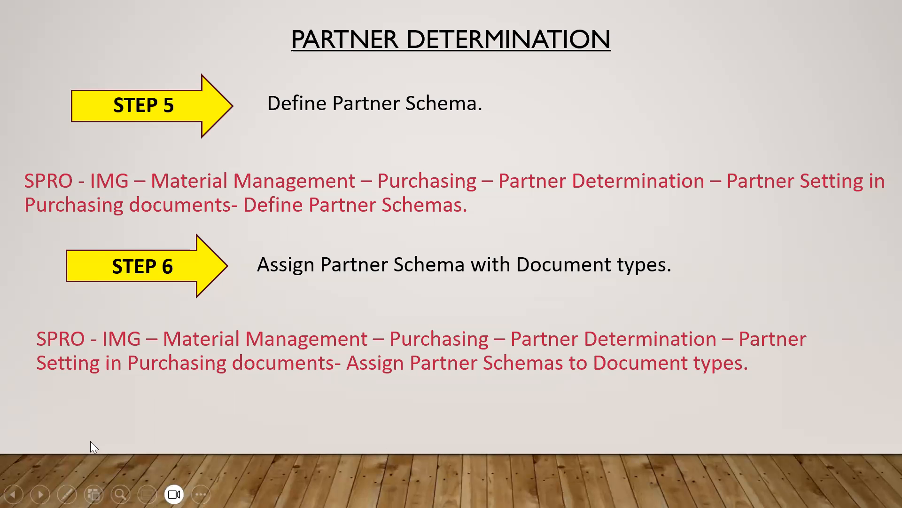
pyautogui.click(13, 494)
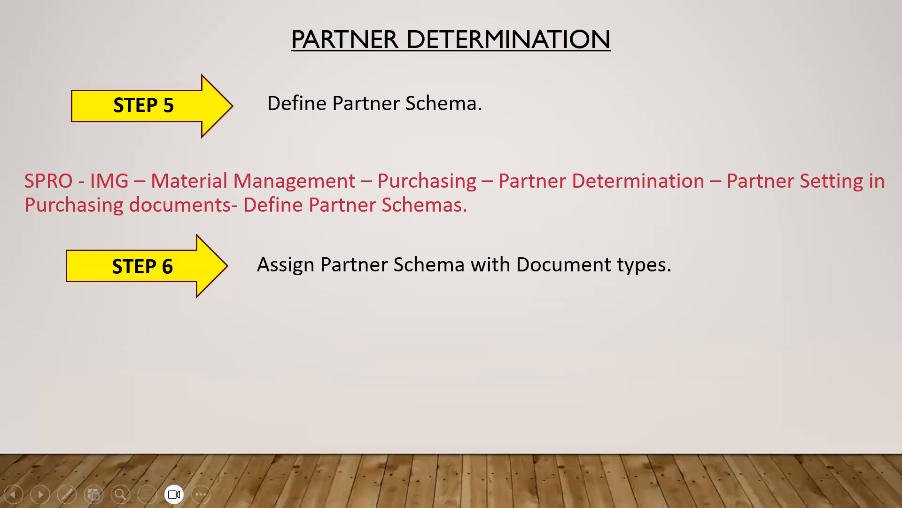
pyautogui.click(13, 493)
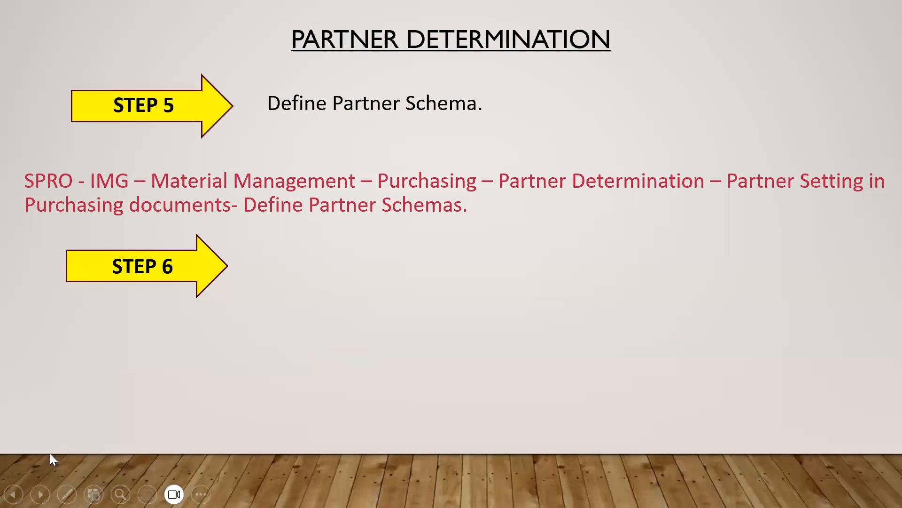
pyautogui.click(13, 494)
pyautogui.click(13, 494)
pyautogui.click(13, 493)
pyautogui.click(13, 493)
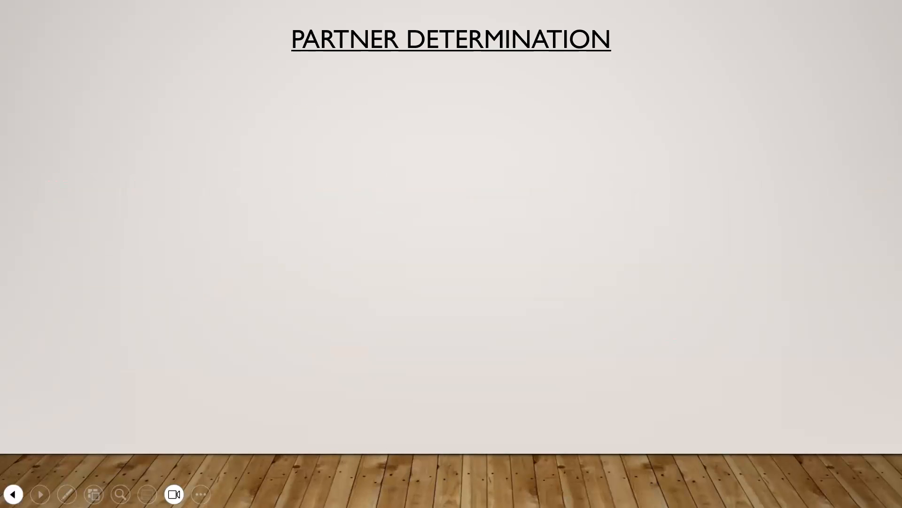
pyautogui.click(14, 493)
pyautogui.click(13, 494)
pyautogui.click(13, 494)
pyautogui.click(14, 493)
pyautogui.click(13, 493)
pyautogui.click(13, 493)
pyautogui.click(13, 494)
pyautogui.click(14, 494)
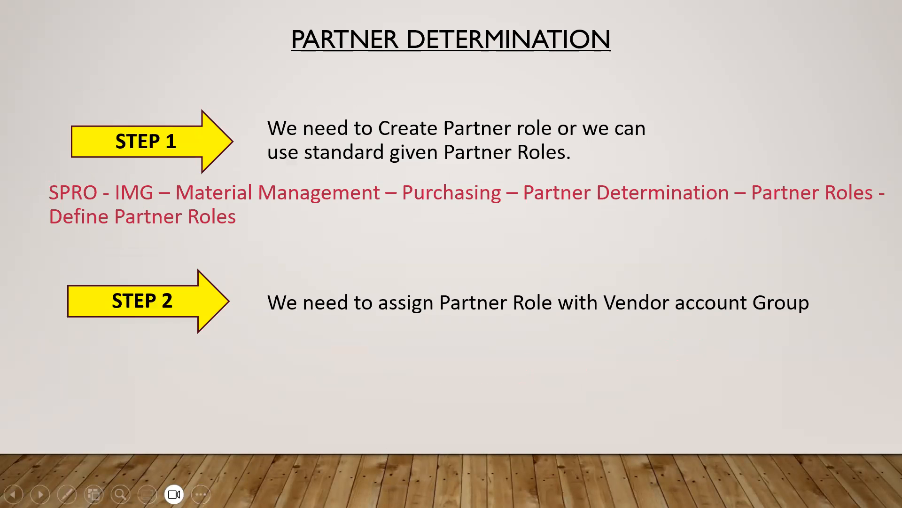